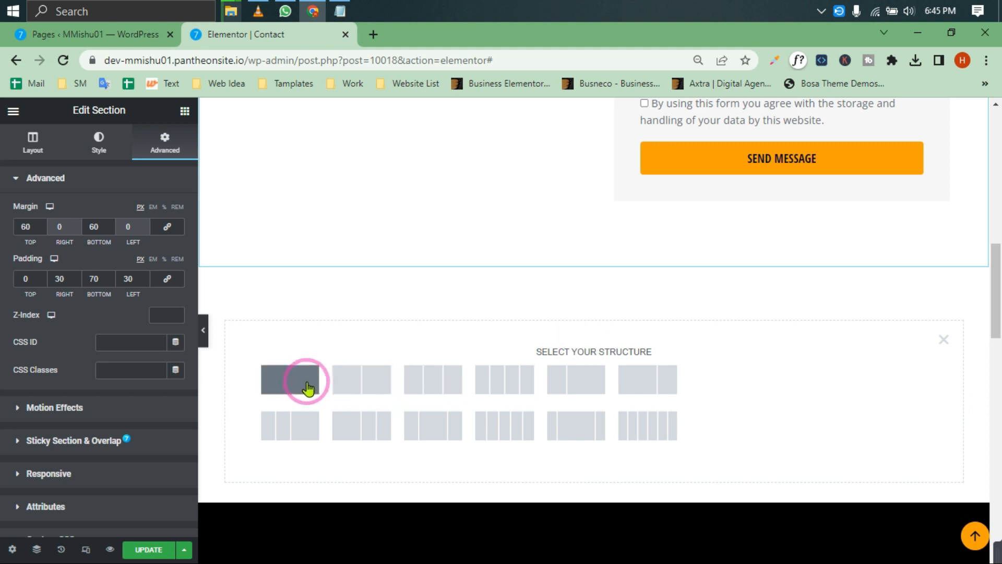
Step: Add a single-column section below the contact form and set its padding to 30 px at the bottom and 0 elsewhere
{"action": "left_click", "coordinate": [593, 323]}
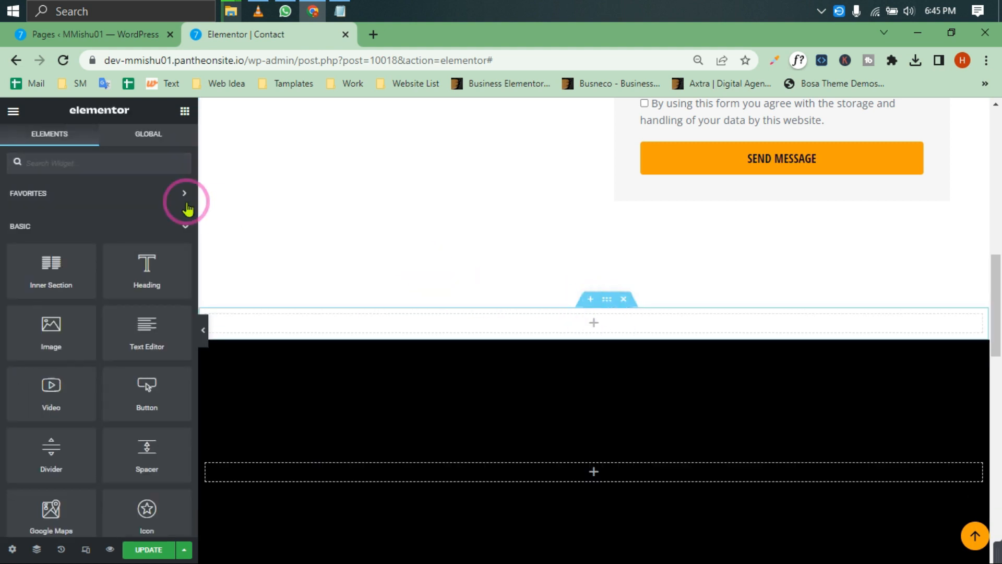
{"action": "left_click", "coordinate": [604, 299]}
{"action": "left_click", "coordinate": [164, 143]}
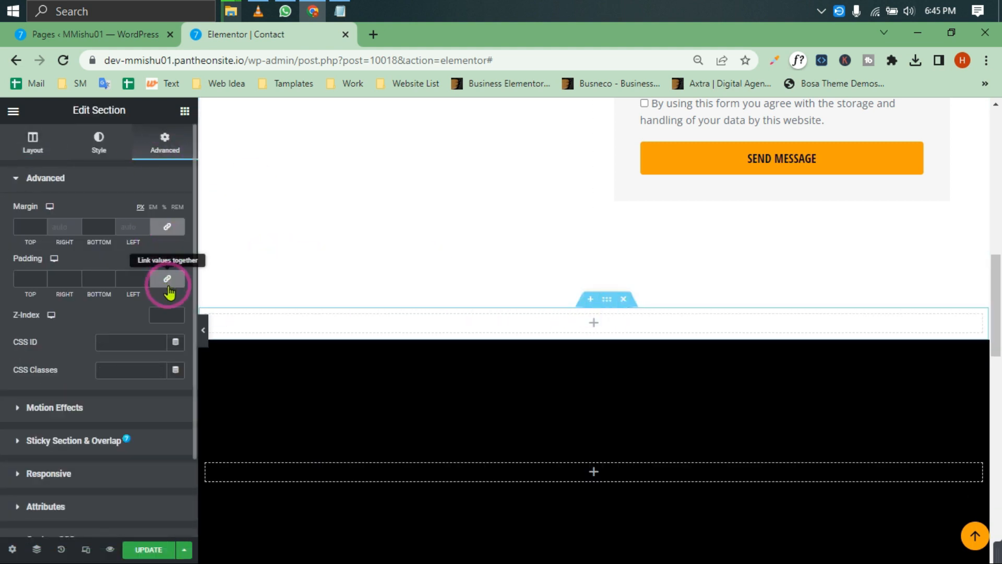
{"action": "left_click", "coordinate": [167, 282]}
{"action": "left_click", "coordinate": [19, 279]}
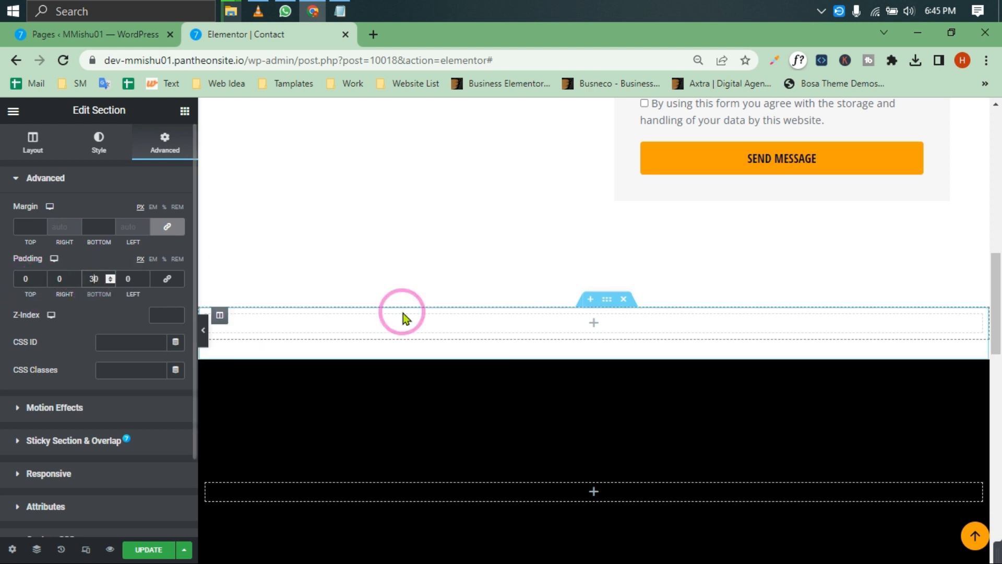
Step: Add a Heading widget to the new section and set its title to "Our Team"
{"action": "left_click", "coordinate": [589, 324]}
{"action": "left_click_drag", "start_coordinate": [152, 273], "coordinate": [613, 317]}
{"action": "left_click_drag", "start_coordinate": [137, 225], "coordinate": [3, 228]}
{"action": "type", "text": "Out"}
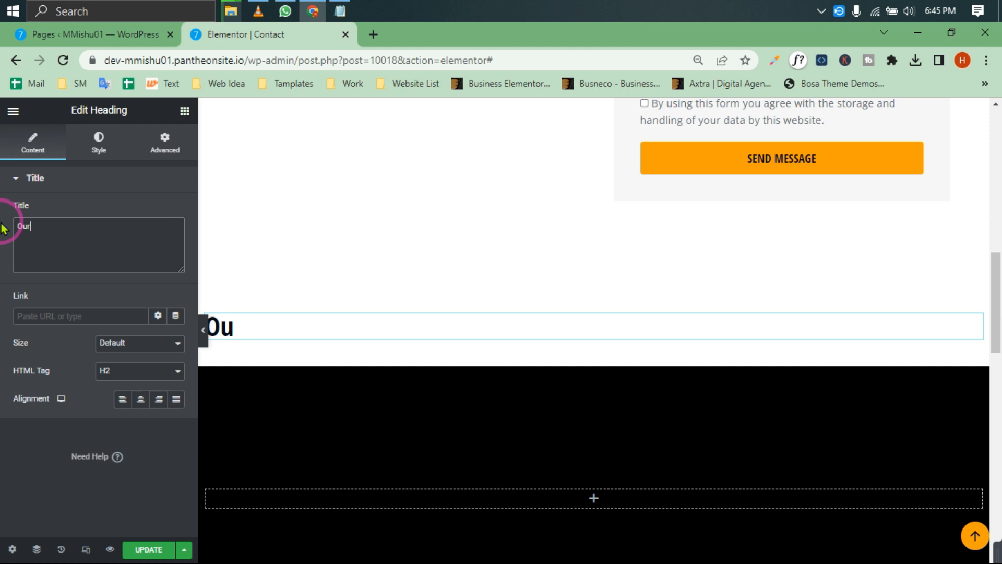
Step: Set the "Our Team" heading's font size to 76 px and its weight to 700
{"action": "left_click", "coordinate": [99, 141]}
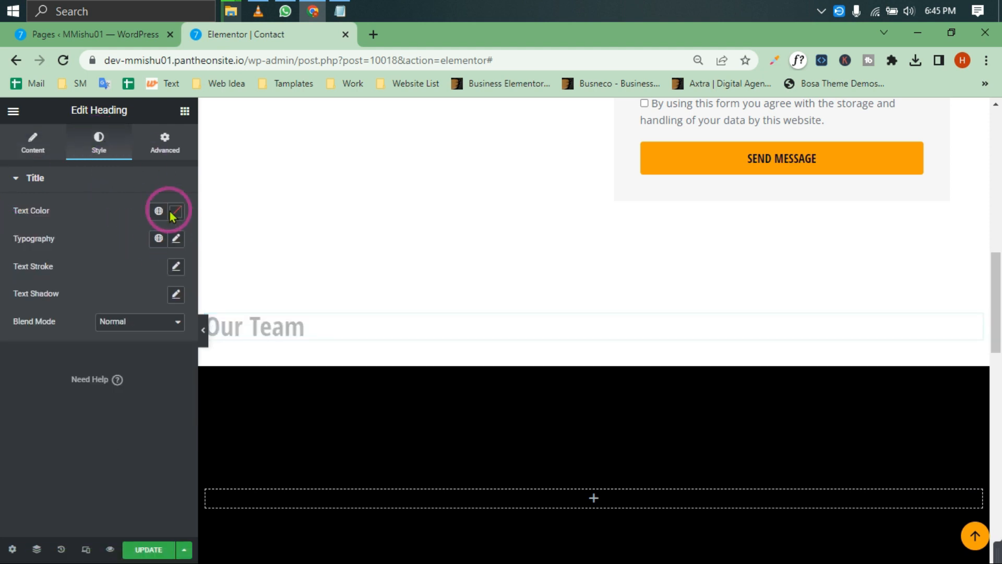
{"action": "left_click", "coordinate": [175, 240]}
{"action": "left_click", "coordinate": [152, 345]}
{"action": "type", "text": "70"}
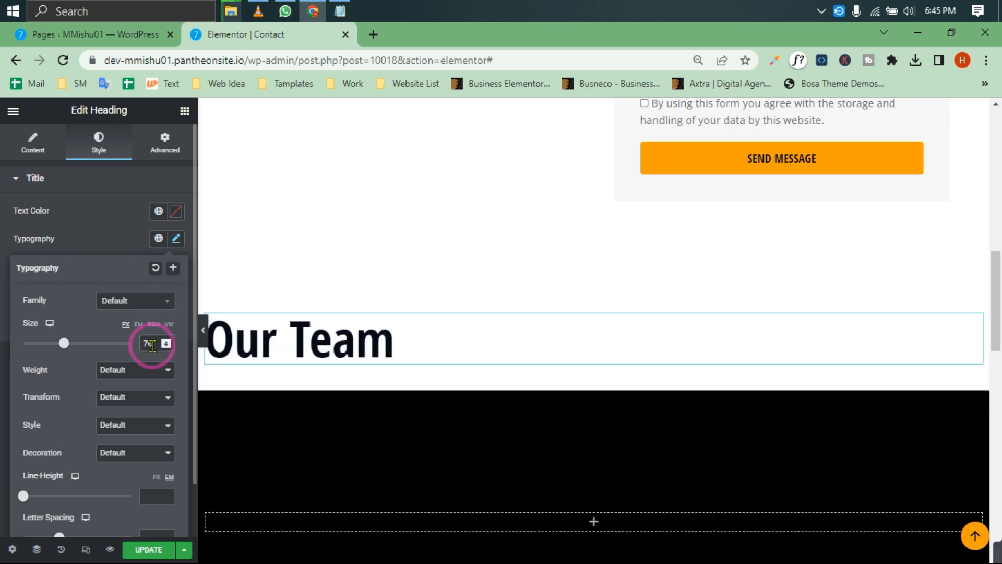
{"action": "left_click", "coordinate": [123, 384]}
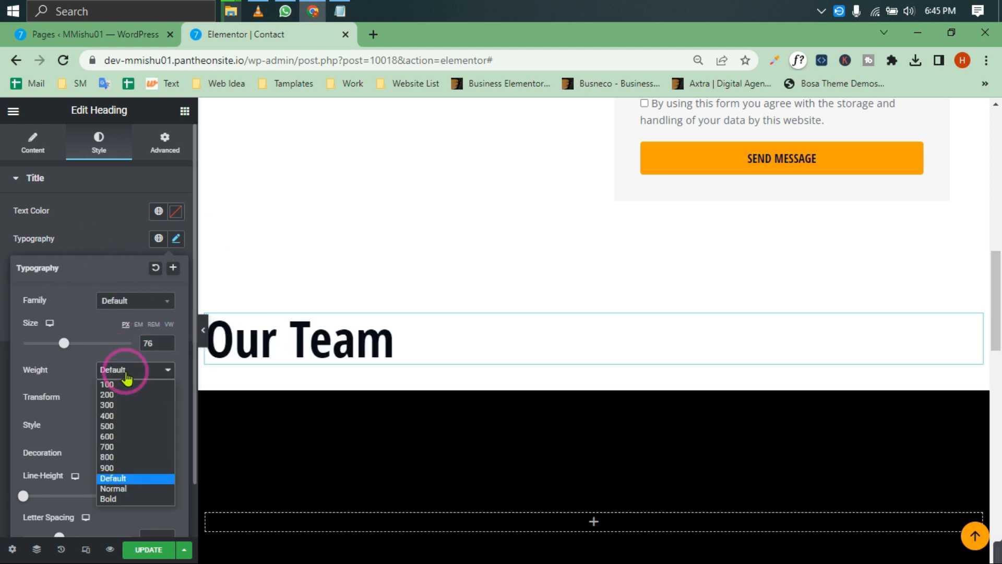
{"action": "left_click", "coordinate": [128, 445]}
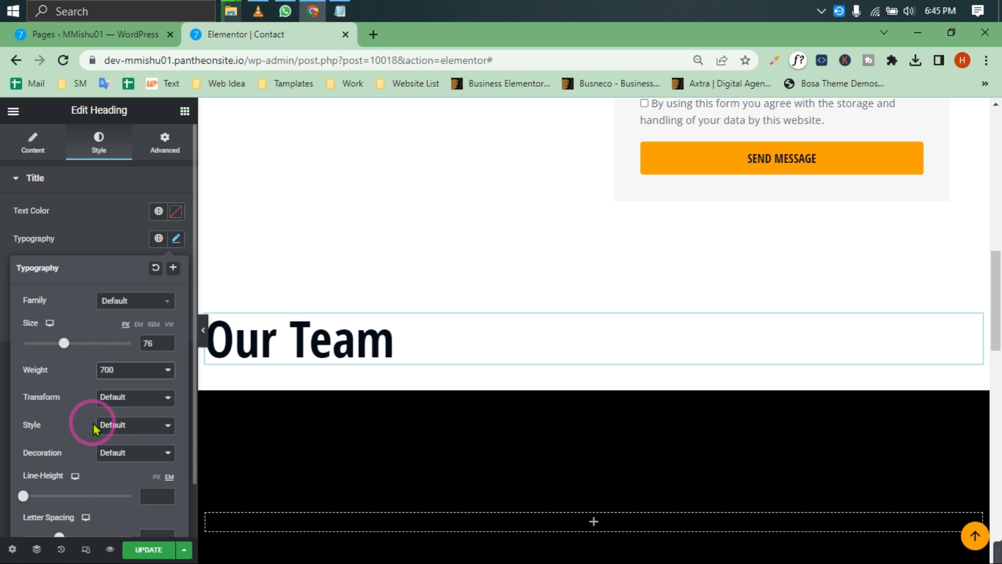
Step: Set the letter spacing of the "Our Team" heading to 1.8
{"action": "scroll", "coordinate": [96, 397], "scroll_direction": "down", "scroll_amount": 1}
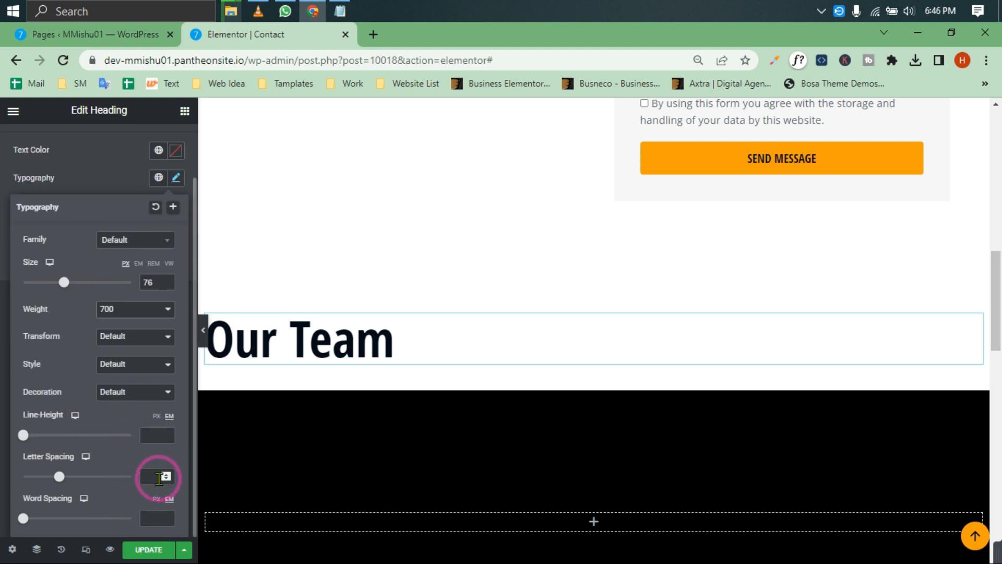
{"action": "type", "text": "1.5"}
{"action": "mouse_move", "coordinate": [81, 478]}
{"action": "left_mouse_down"}
{"action": "mouse_move", "coordinate": [103, 479]}
{"action": "mouse_move", "coordinate": [77, 483]}
{"action": "left_mouse_up"}
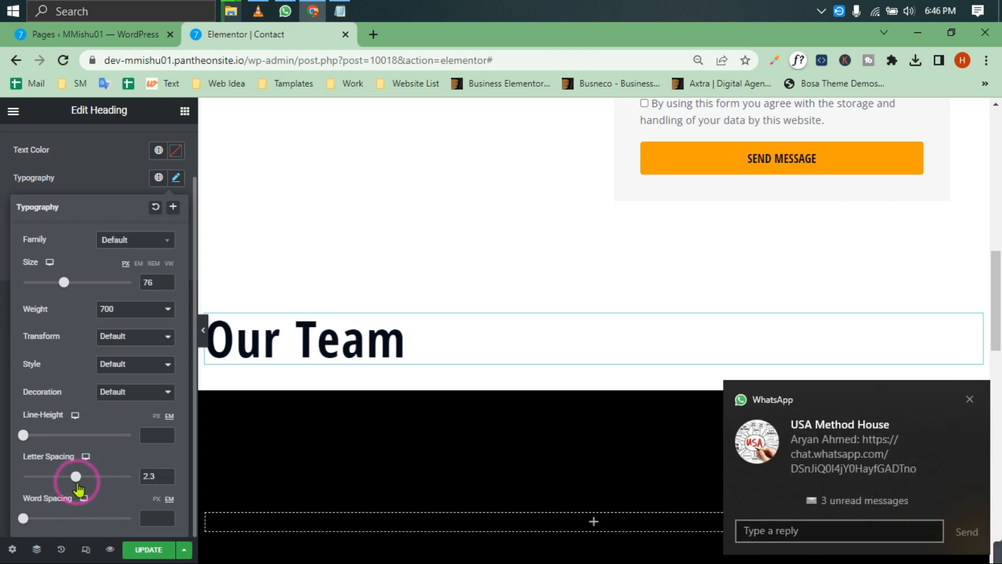
{"action": "left_click_drag", "start_coordinate": [156, 476], "coordinate": [135, 479]}
{"action": "type", "text": "1.8"}
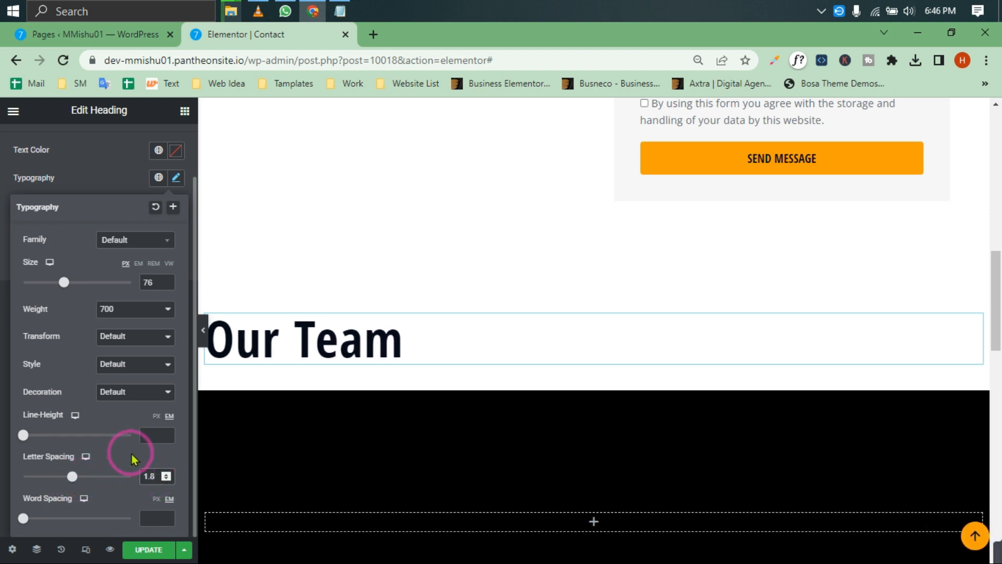
{"action": "left_click", "coordinate": [94, 172]}
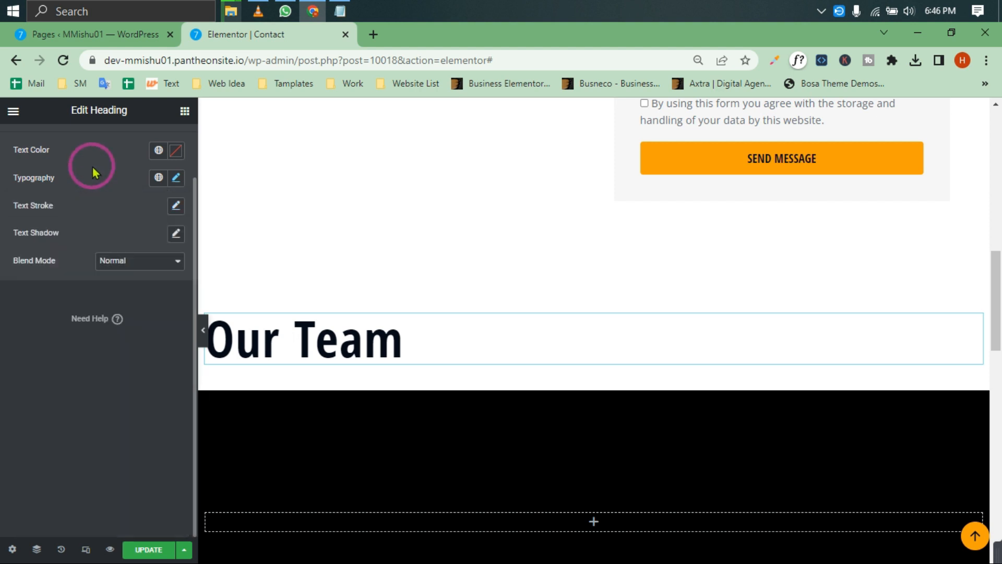
Step: Center the "Our Team" heading in its section
{"action": "scroll", "coordinate": [84, 183], "scroll_direction": "up", "scroll_amount": 3}
{"action": "left_click", "coordinate": [33, 142]}
{"action": "left_click", "coordinate": [141, 399]}
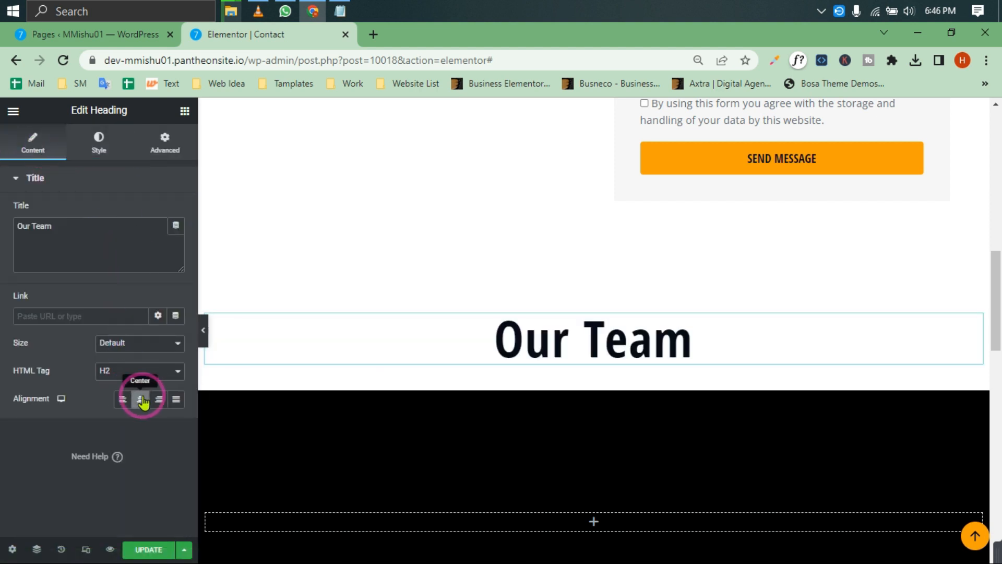
Step: Add a Divider widget below the "Our Team" heading, centered and 30% wide
{"action": "left_click", "coordinate": [185, 111]}
{"action": "type", "text": "div"}
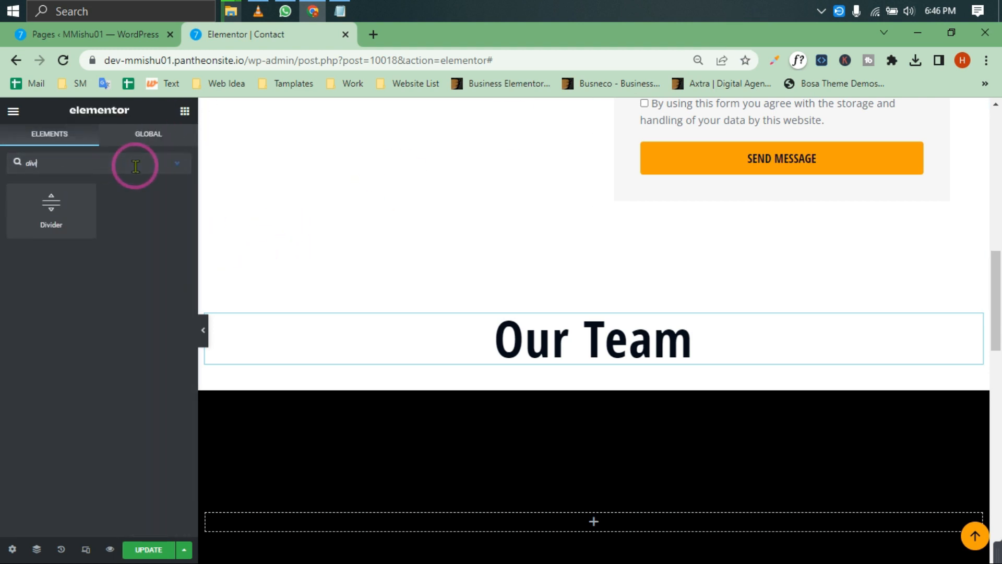
{"action": "left_click_drag", "start_coordinate": [30, 219], "coordinate": [586, 331]}
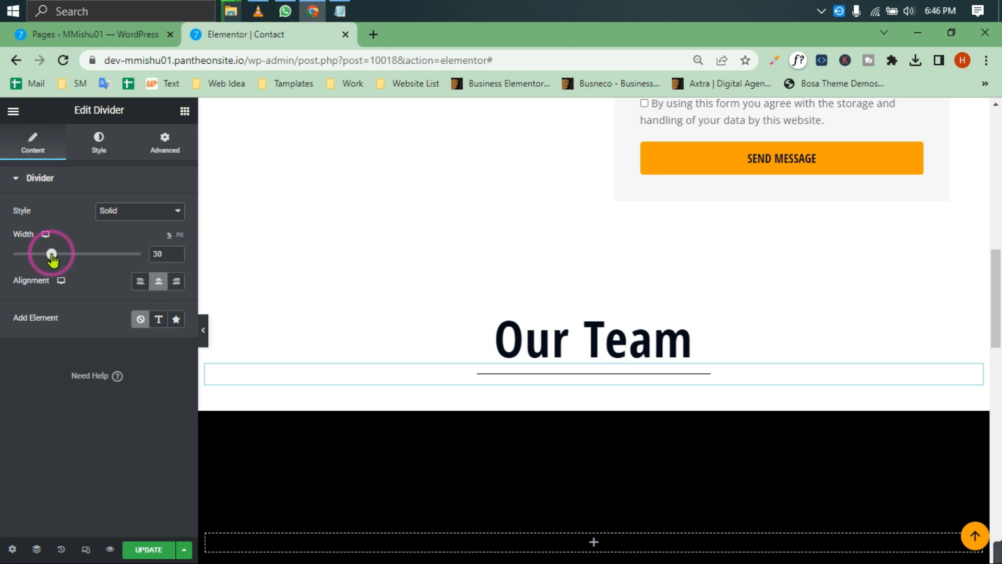
Step: Set the divider's weight to 6 and apply the orange global color to it
{"action": "left_click", "coordinate": [92, 154]}
{"action": "left_click", "coordinate": [153, 252]}
{"action": "type", "text": "6"}
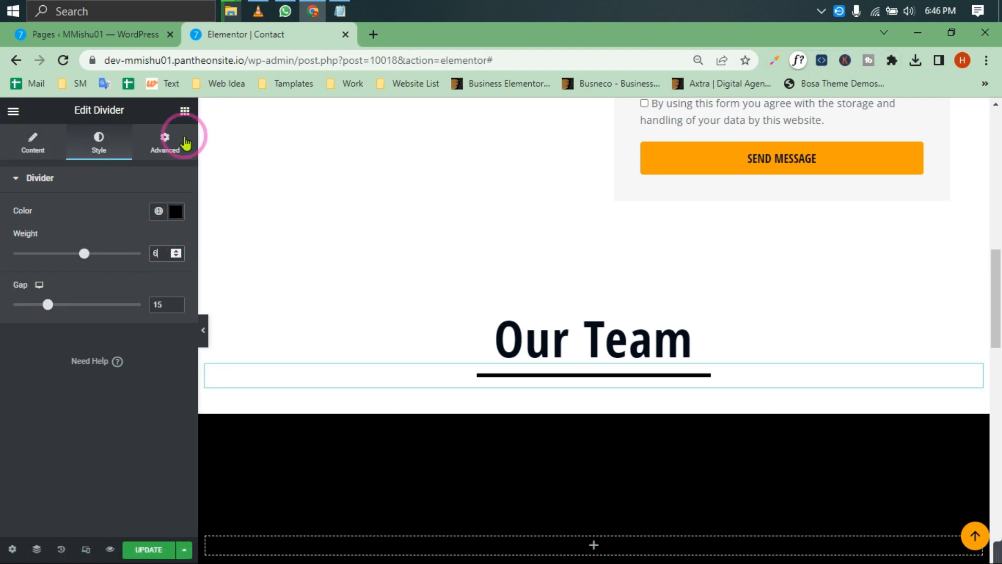
{"action": "scroll", "coordinate": [574, 319], "scroll_direction": "down", "scroll_amount": 1}
{"action": "left_click", "coordinate": [158, 211]}
{"action": "left_click", "coordinate": [73, 386]}
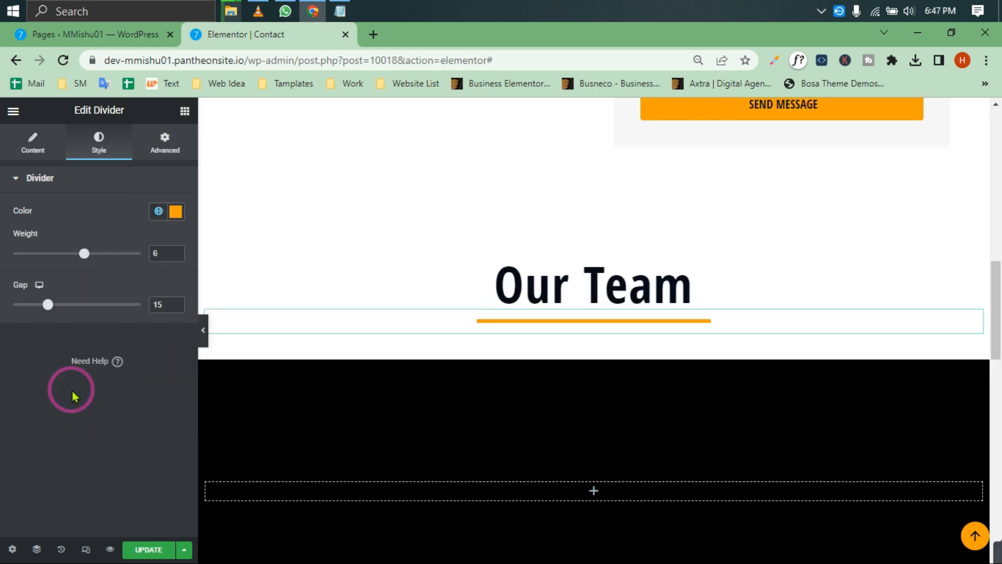
Step: Reduce the divider's gap to 9 and its width to 27%, and preview the page without the editing panel
{"action": "left_click", "coordinate": [203, 329]}
{"action": "left_click", "coordinate": [5, 330]}
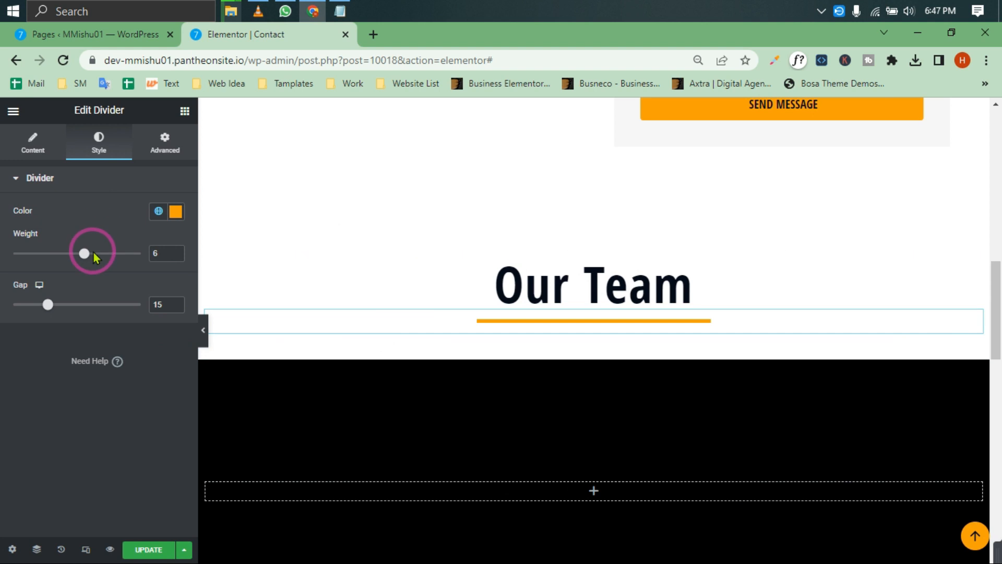
{"action": "left_click_drag", "start_coordinate": [48, 304], "coordinate": [32, 307]}
{"action": "left_click", "coordinate": [40, 156]}
{"action": "left_click", "coordinate": [151, 249]}
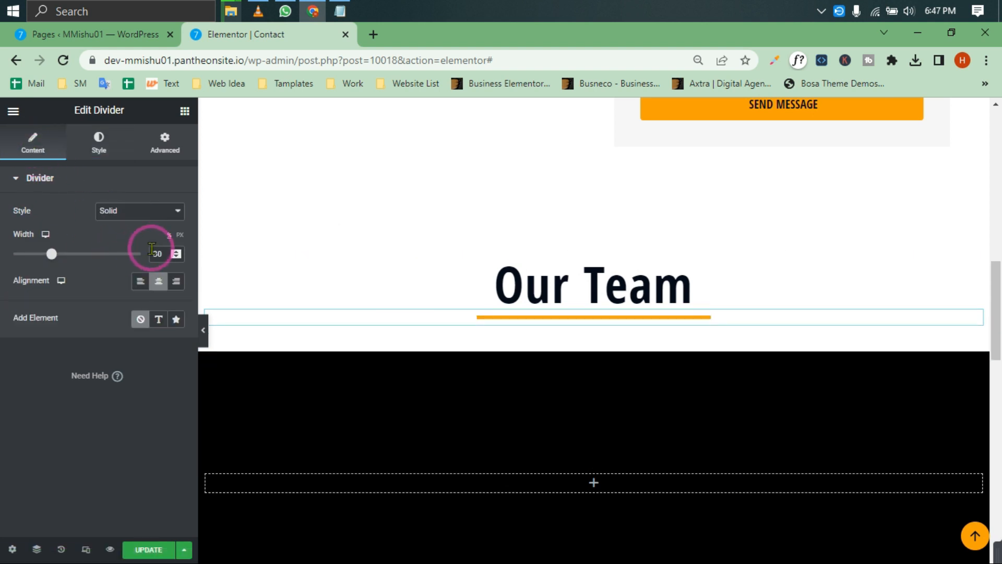
{"action": "left_click", "coordinate": [204, 331]}
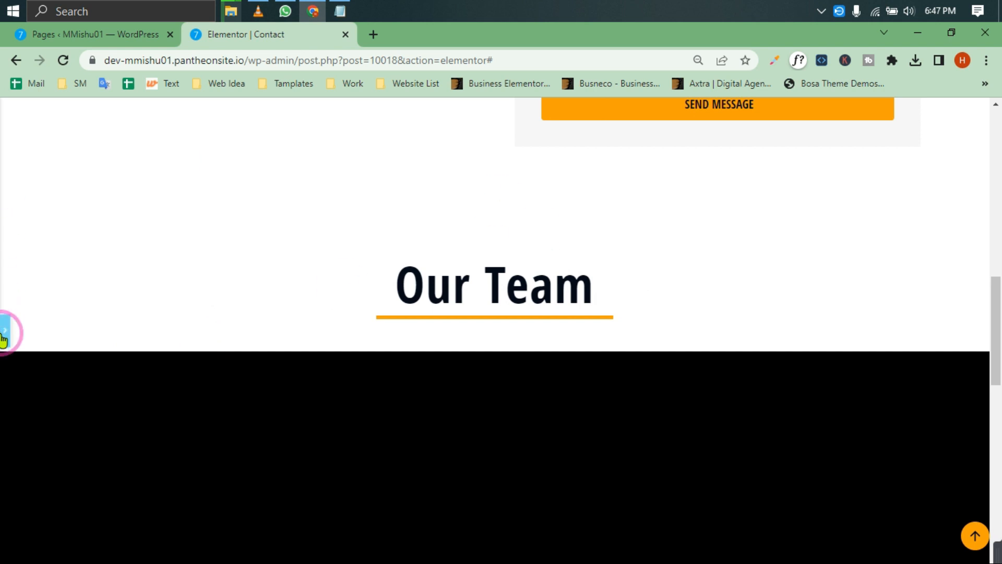
{"action": "left_click", "coordinate": [4, 332]}
Step: Add a new section with three equal columns below the "Our Team" section
{"action": "left_click", "coordinate": [185, 110]}
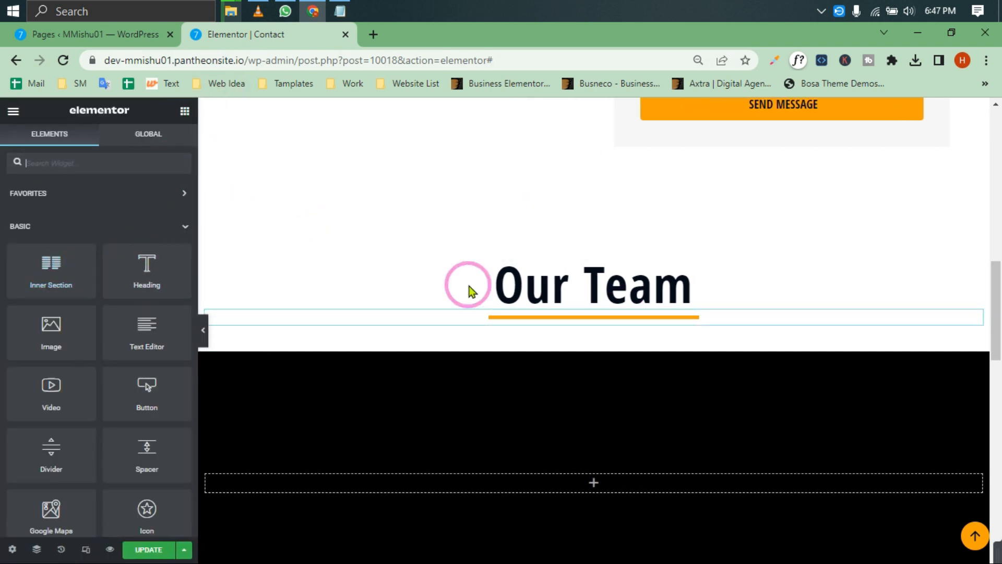
{"action": "left_click", "coordinate": [590, 344]}
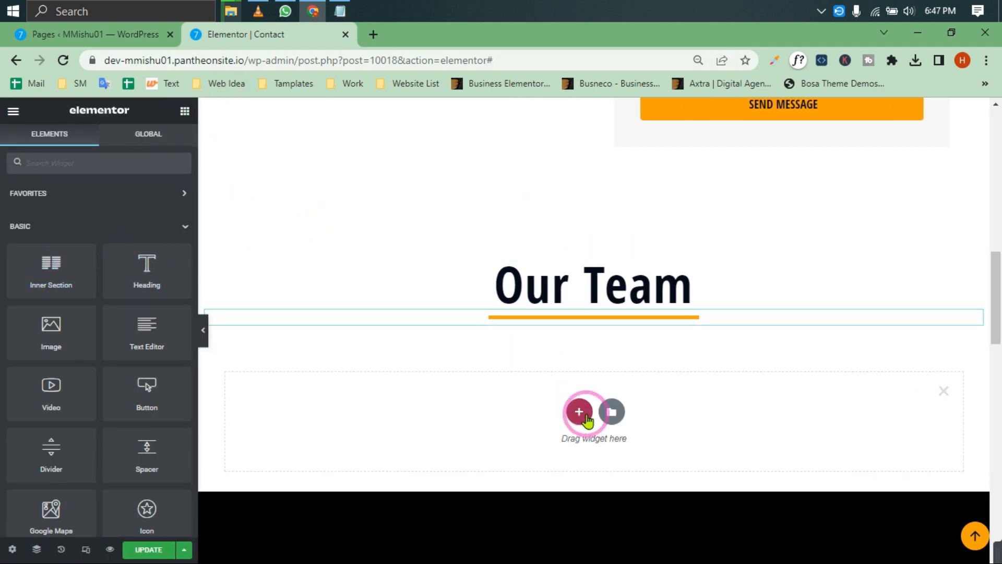
{"action": "left_click", "coordinate": [580, 412]}
{"action": "left_click", "coordinate": [425, 443]}
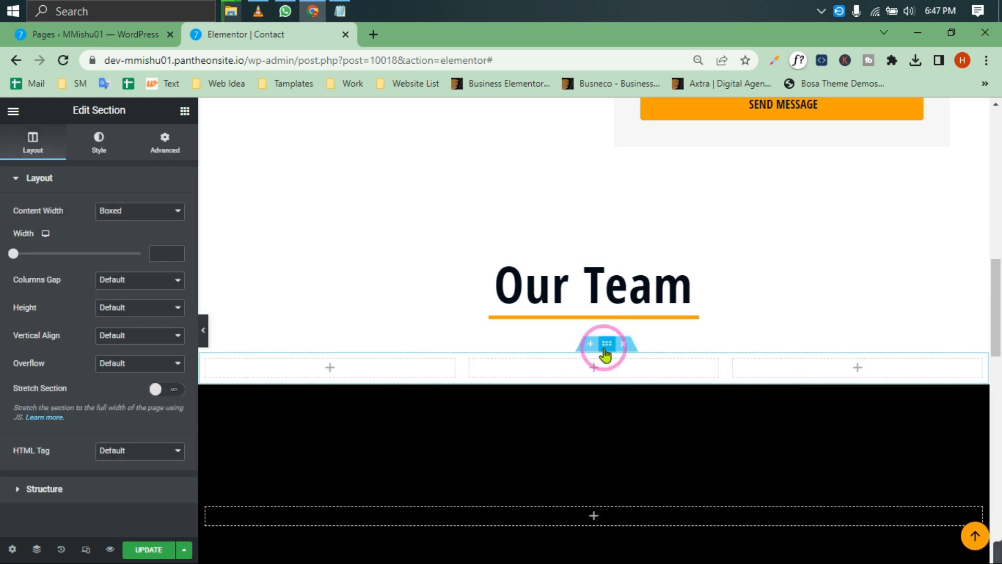
Step: Set the gap of the divider under "Our Team" to 5
{"action": "left_click", "coordinate": [569, 320]}
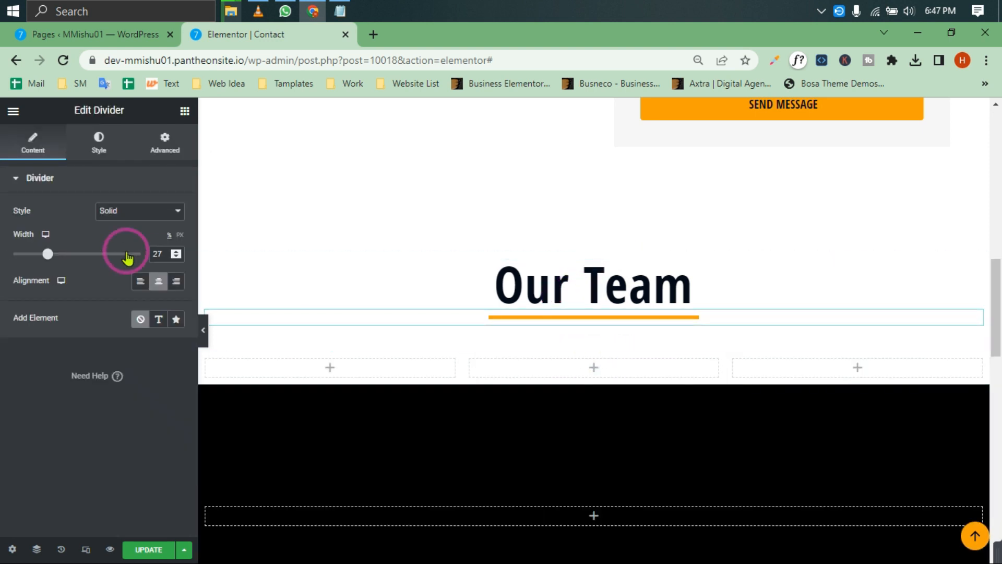
{"action": "left_click", "coordinate": [100, 151]}
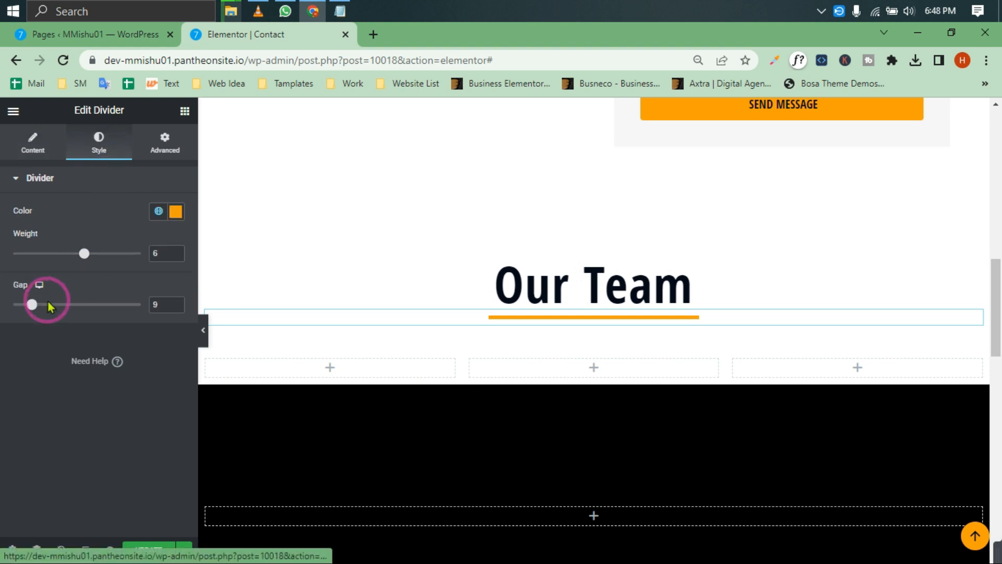
{"action": "left_click_drag", "start_coordinate": [48, 303], "coordinate": [10, 303]}
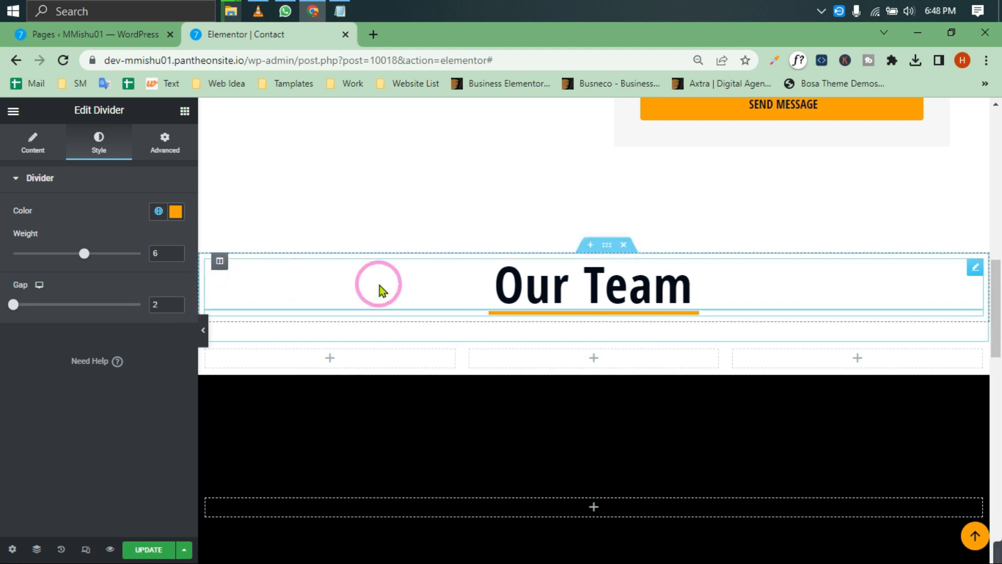
{"action": "left_click_drag", "start_coordinate": [12, 304], "coordinate": [21, 306]}
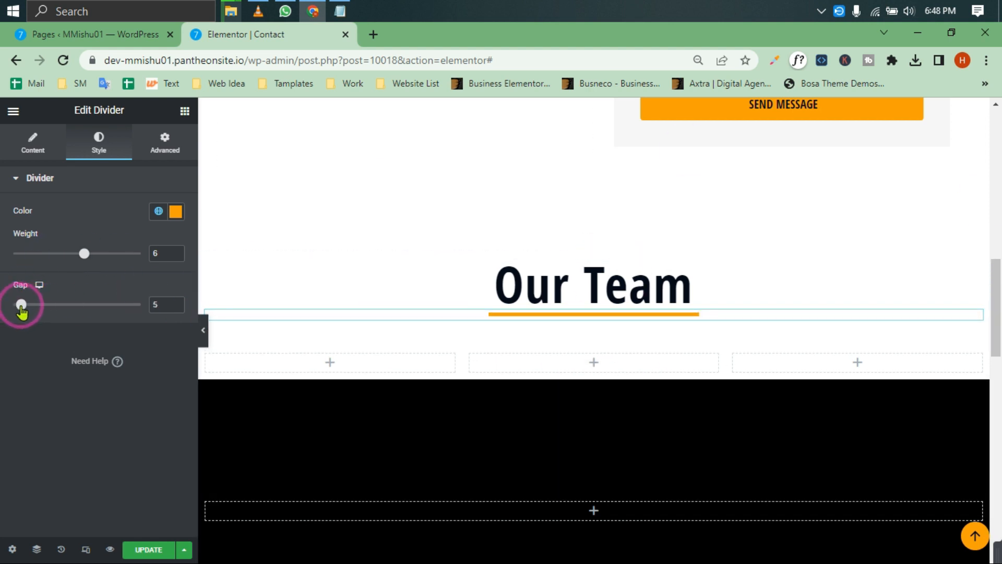
Step: Set the "Our Team" heading's margin to 10 px at the bottom and 0 on the other sides
{"action": "left_click", "coordinate": [585, 293]}
{"action": "left_click", "coordinate": [165, 144]}
{"action": "left_click", "coordinate": [21, 227]}
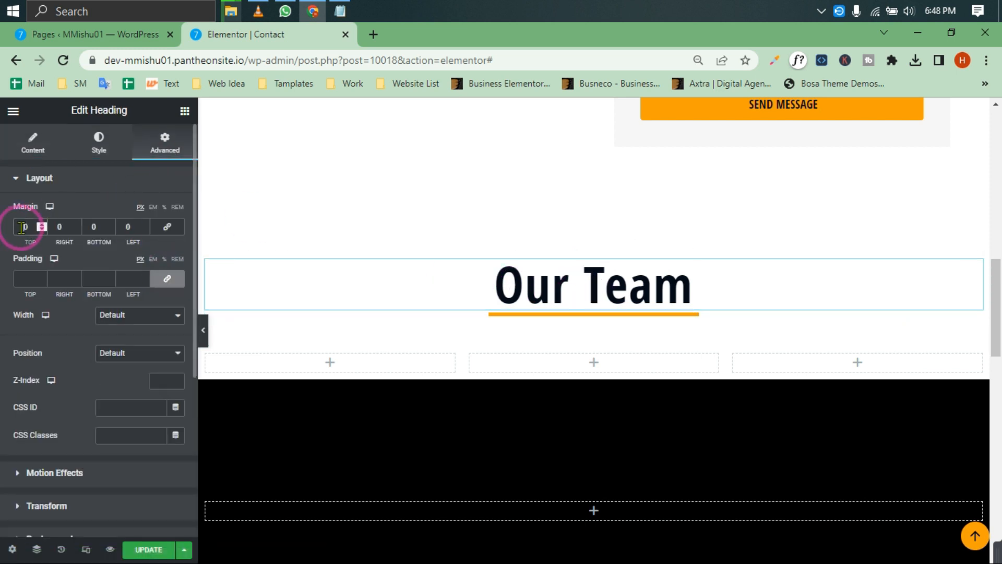
{"action": "type", "text": "1"}
{"action": "type", "text": "0"}
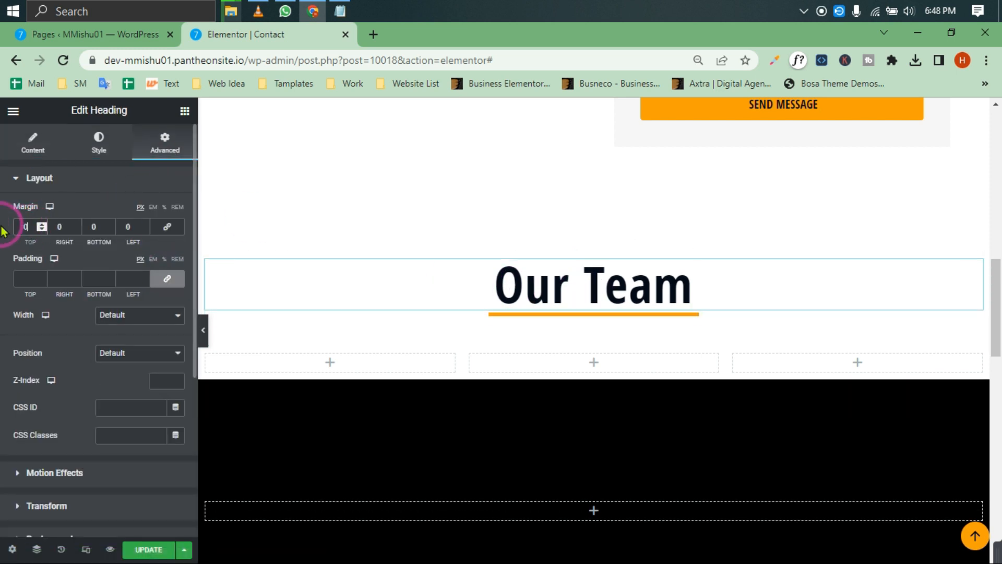
{"action": "type", "text": "1"}
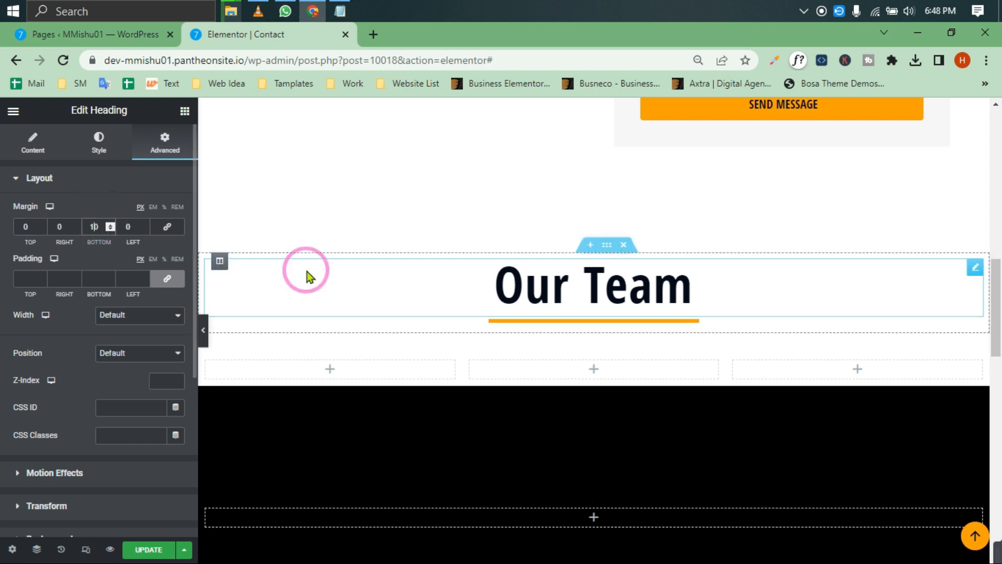
Step: Set the bottom padding of the "Our Team" section to 0
{"action": "left_click", "coordinate": [594, 328]}
{"action": "left_click", "coordinate": [149, 157]}
{"action": "left_click", "coordinate": [104, 278]}
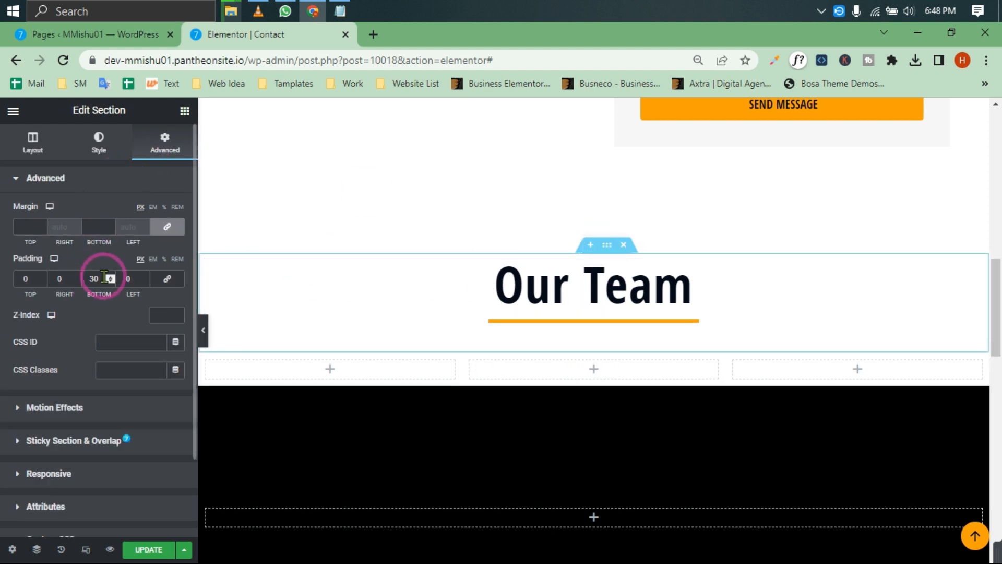
{"action": "type", "text": "0"}
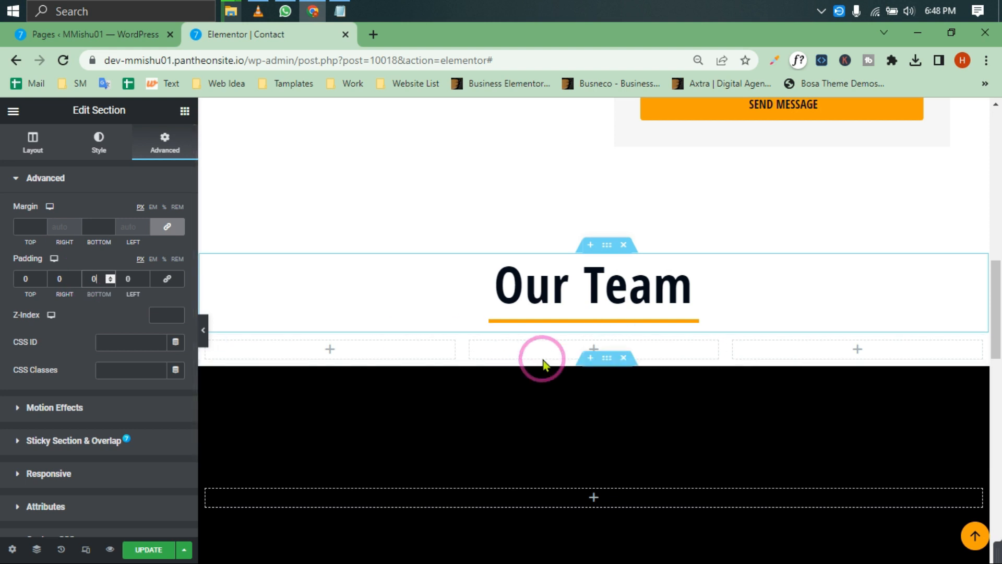
Step: Set the margin and padding of the columns in the three-column section to 0 on all sides
{"action": "left_click", "coordinate": [604, 327]}
{"action": "left_click", "coordinate": [243, 337]}
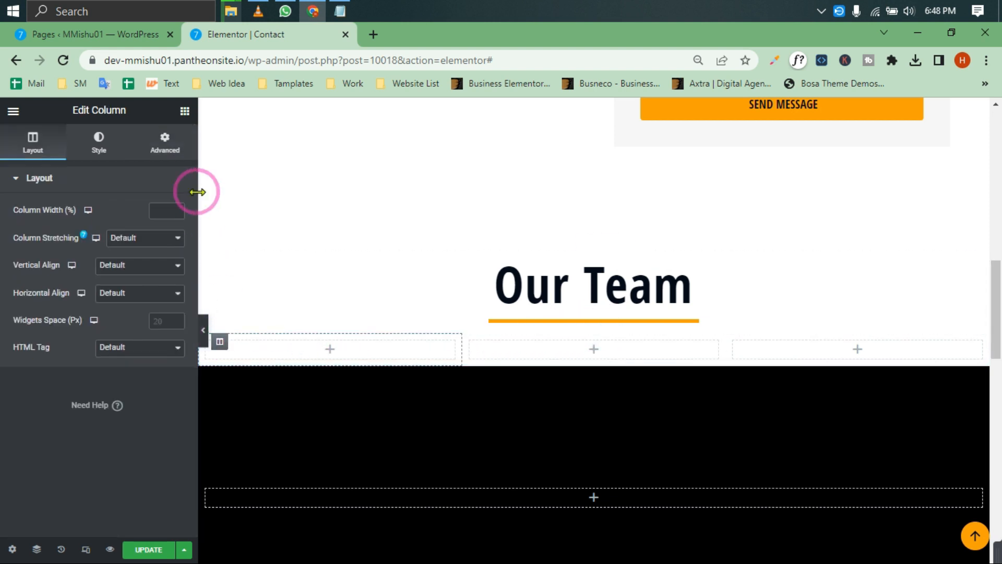
{"action": "left_click", "coordinate": [165, 143]}
{"action": "left_click", "coordinate": [485, 342]}
{"action": "left_click", "coordinate": [165, 144]}
{"action": "left_click", "coordinate": [746, 342]}
{"action": "left_click", "coordinate": [165, 143]}
Step: Link the padding values of the middle column under "Our Team" and insert an Inner Section into that column
{"action": "left_click", "coordinate": [594, 336]}
{"action": "left_click", "coordinate": [484, 342]}
{"action": "left_click", "coordinate": [165, 144]}
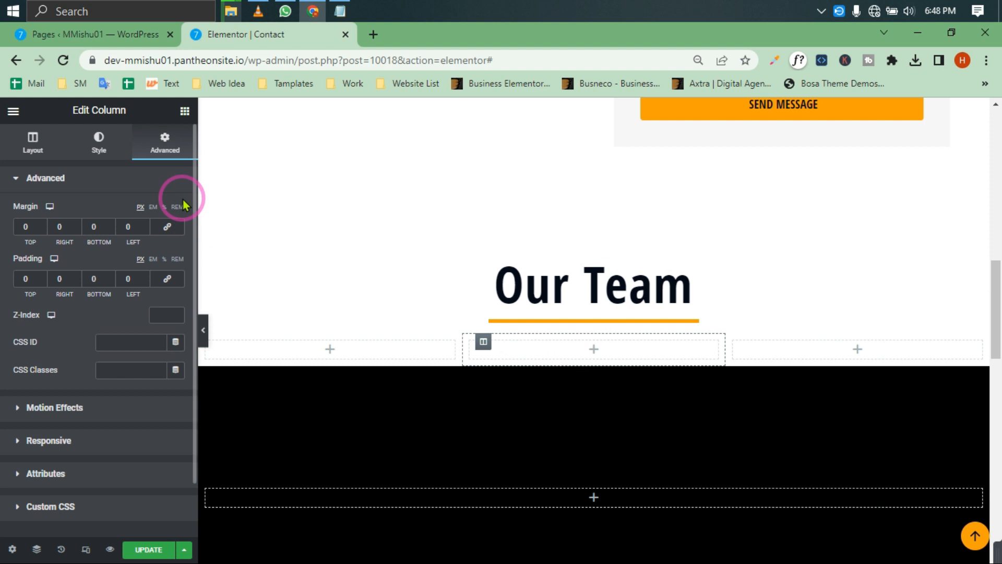
{"action": "left_click", "coordinate": [167, 279]}
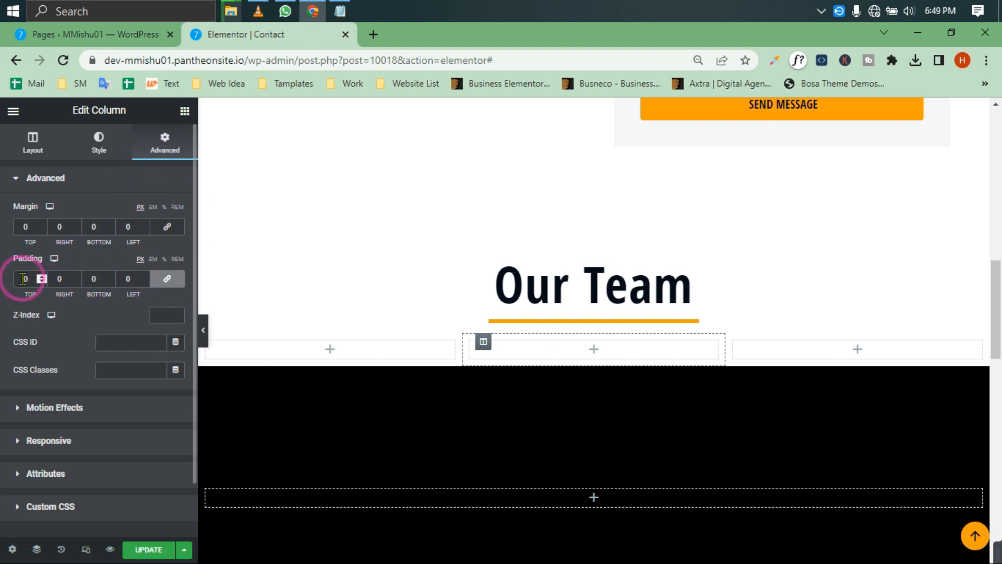
{"action": "left_click", "coordinate": [184, 110]}
{"action": "left_click_drag", "start_coordinate": [56, 279], "coordinate": [610, 351]}
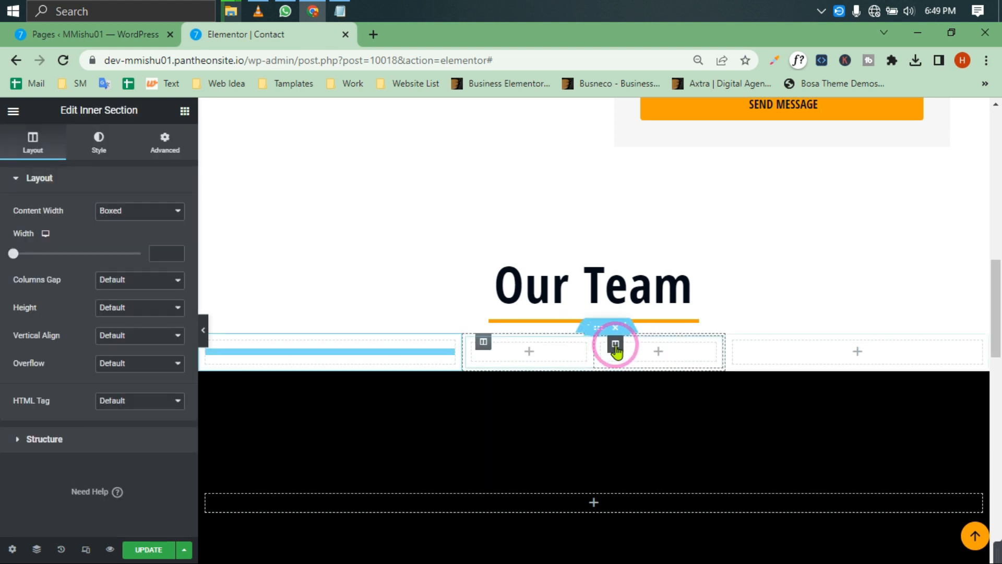
Step: Turn on Editing Handles in the user preferences
{"action": "left_click", "coordinate": [615, 343]}
{"action": "left_click", "coordinate": [13, 110]}
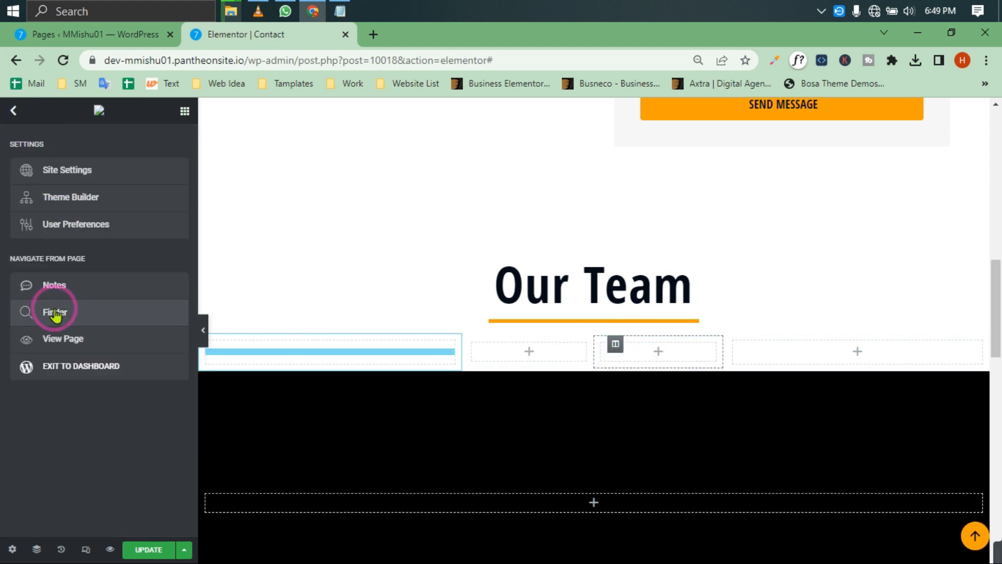
{"action": "left_click", "coordinate": [50, 226]}
{"action": "left_click", "coordinate": [167, 269]}
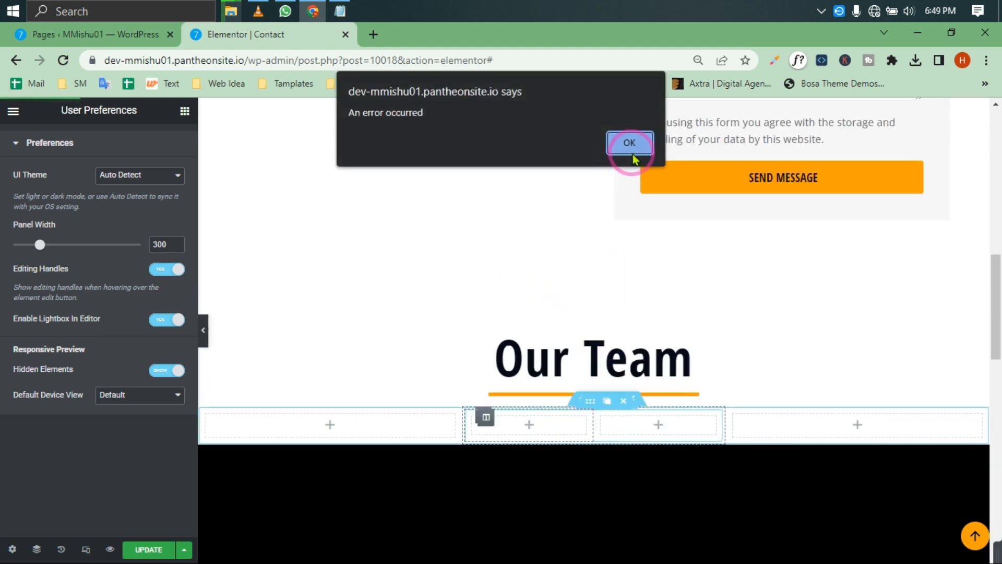
Step: Dismiss the error, try to update the page, and delete the second column of the inner section
{"action": "left_click", "coordinate": [630, 152]}
{"action": "left_click", "coordinate": [149, 549]}
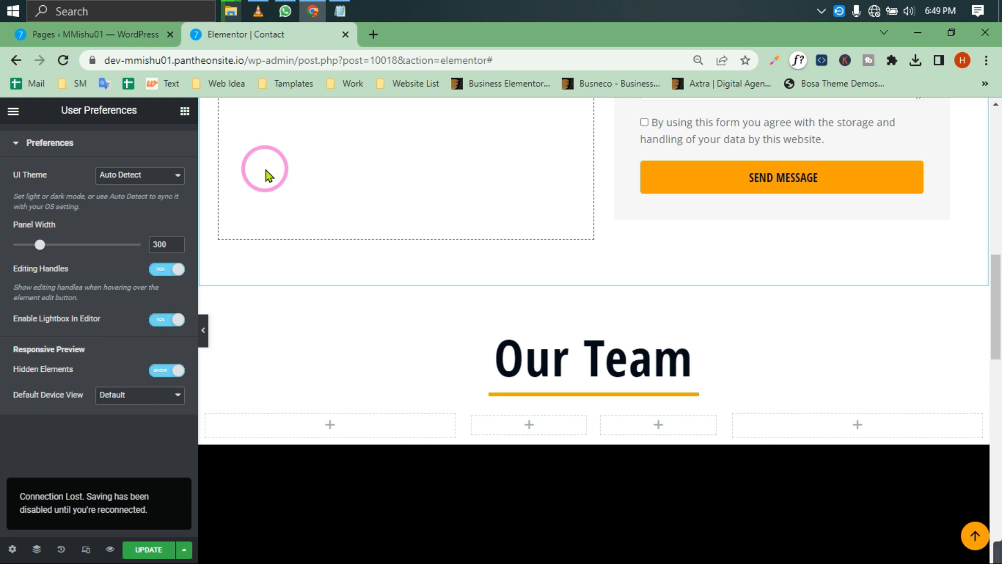
{"action": "mouse_move", "coordinate": [777, 553]}
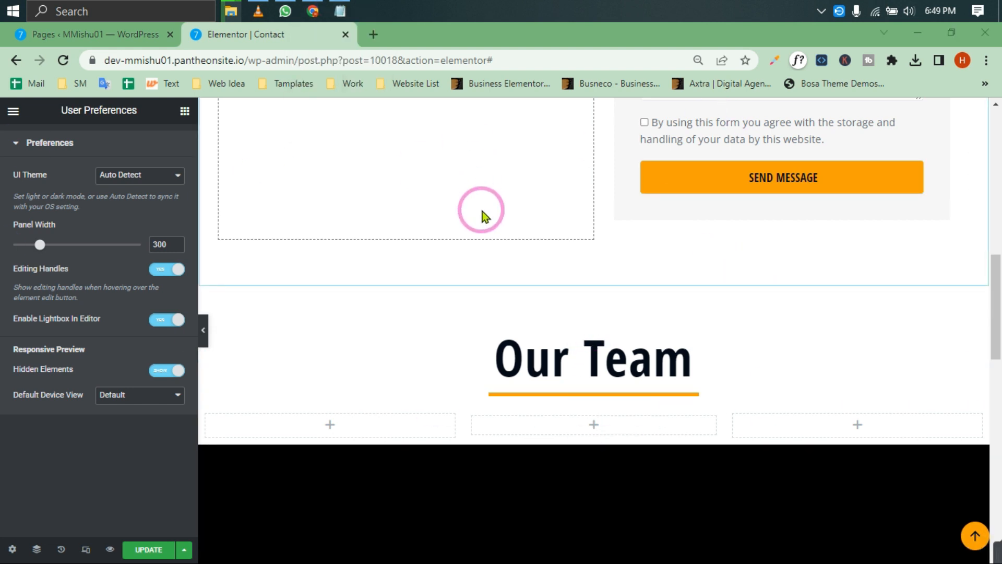
Step: Open the Navigator and expand the first column and the inner section's column of the three-column section
{"action": "left_click", "coordinate": [43, 550]}
{"action": "left_click", "coordinate": [665, 353]}
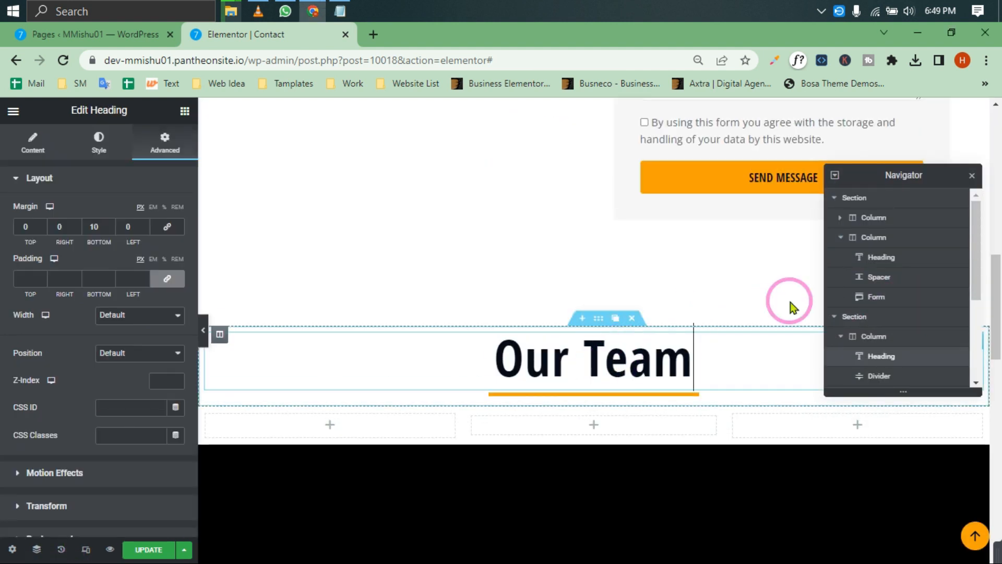
{"action": "left_click", "coordinate": [594, 423]}
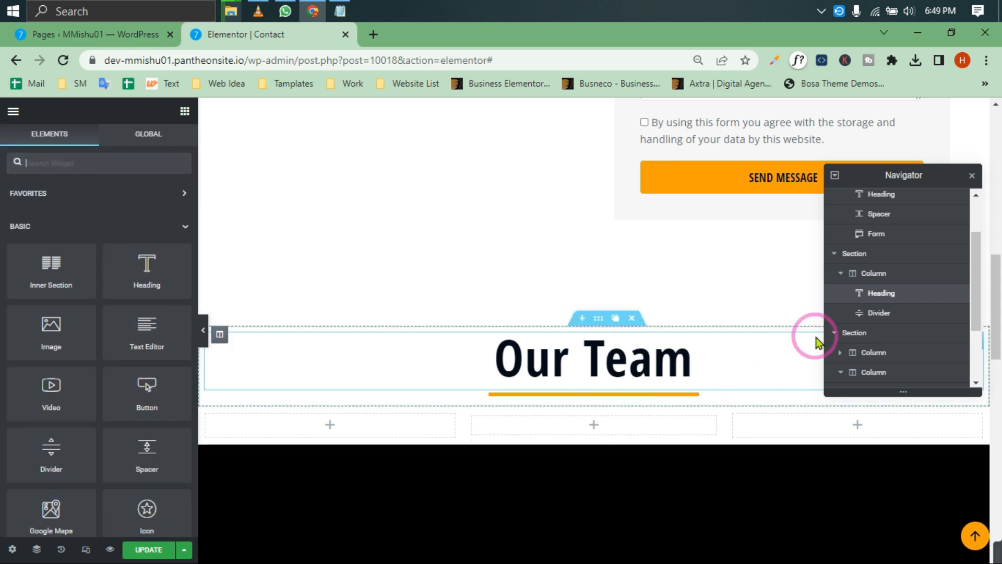
{"action": "left_click", "coordinate": [845, 354]}
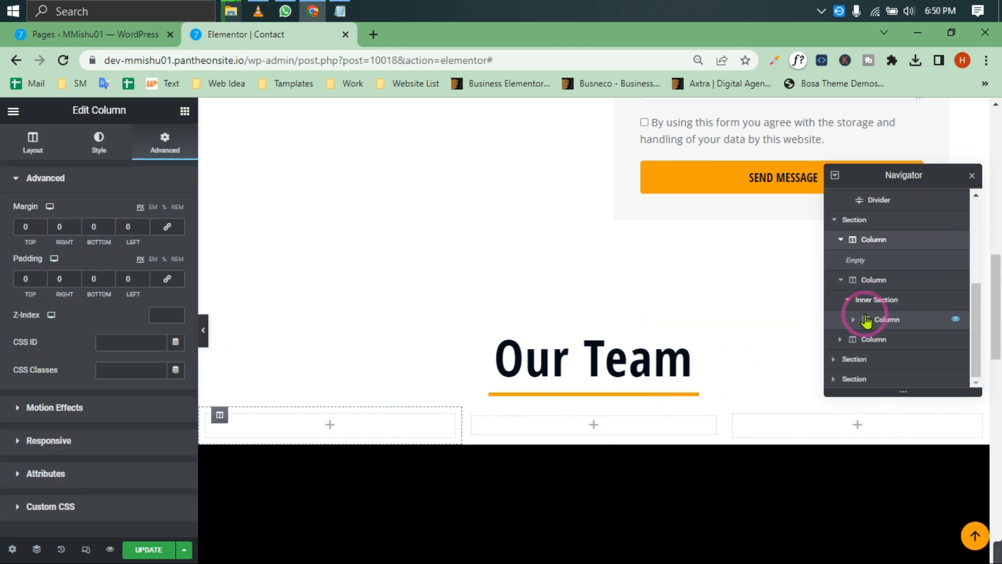
{"action": "left_click", "coordinate": [869, 319]}
{"action": "left_click", "coordinate": [854, 319]}
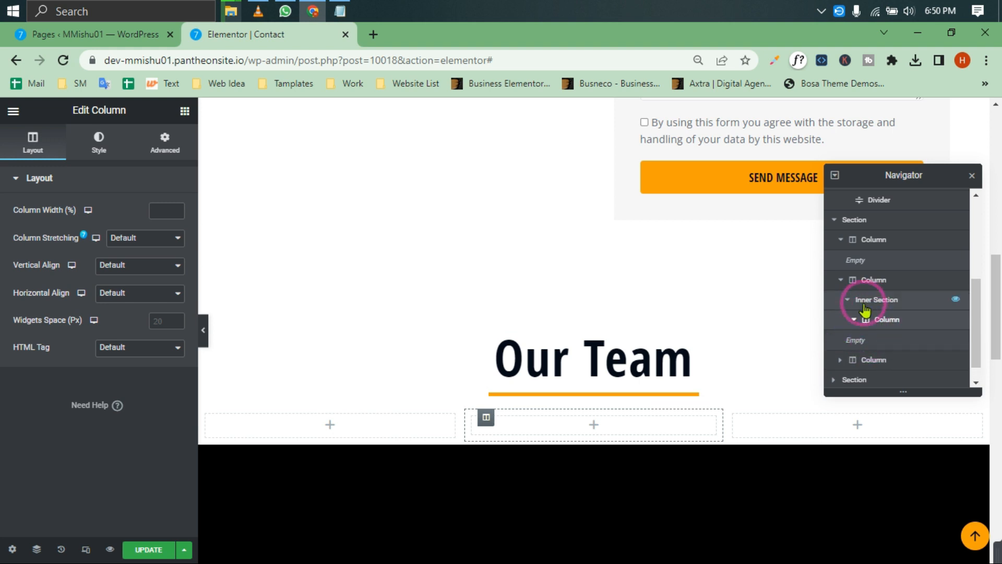
Step: Set the height of the inner section in the middle column to Min Height
{"action": "left_click", "coordinate": [857, 281]}
{"action": "left_click", "coordinate": [859, 300]}
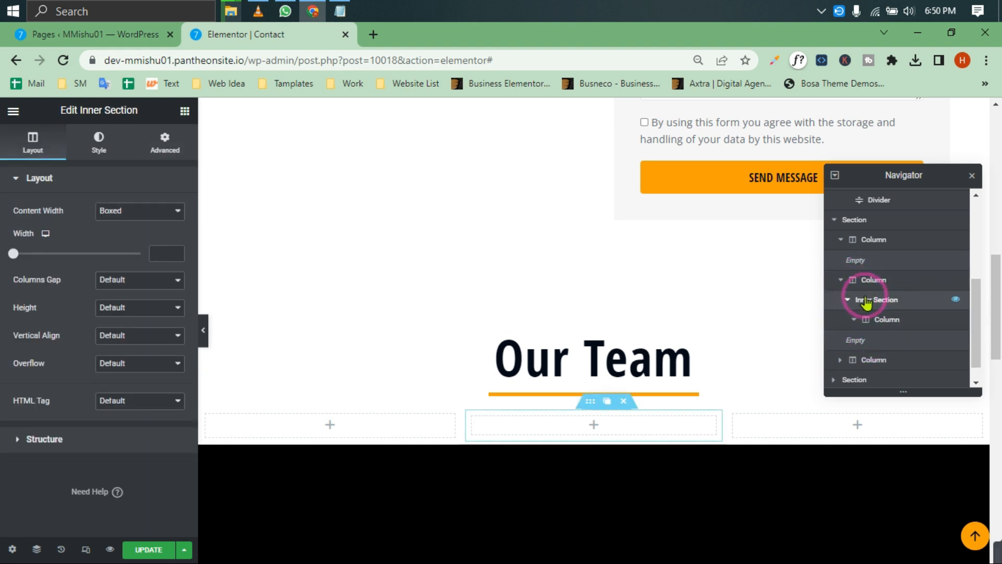
{"action": "left_click", "coordinate": [885, 320]}
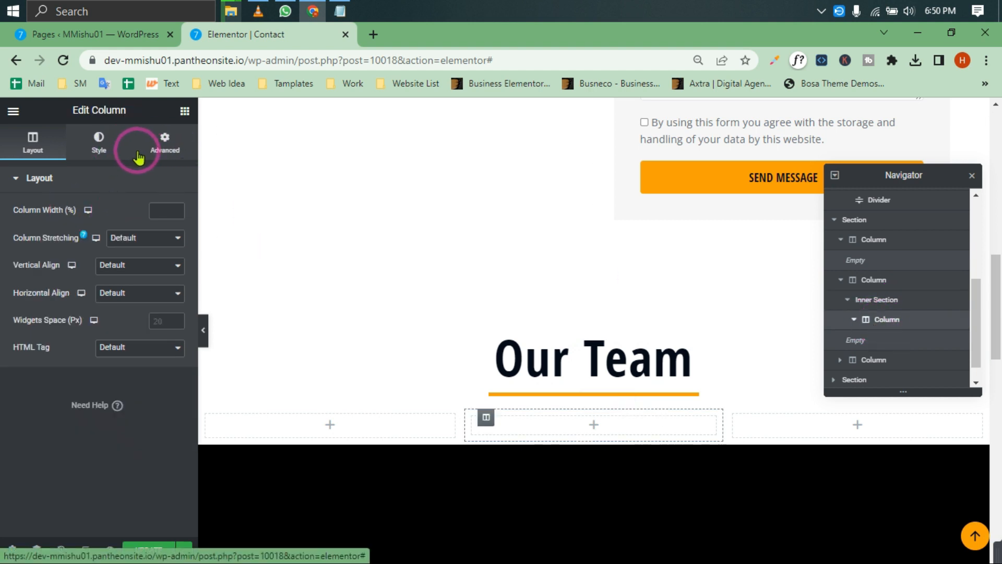
{"action": "left_click", "coordinate": [866, 299]}
{"action": "left_click", "coordinate": [119, 308]}
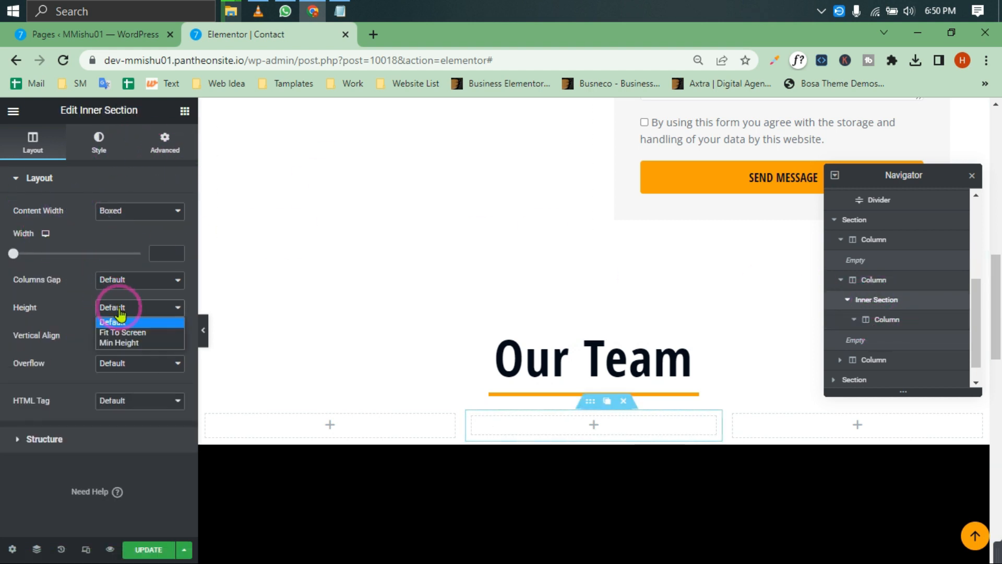
{"action": "left_click", "coordinate": [131, 343]}
{"action": "scroll", "coordinate": [537, 284], "scroll_direction": "down", "scroll_amount": 4}
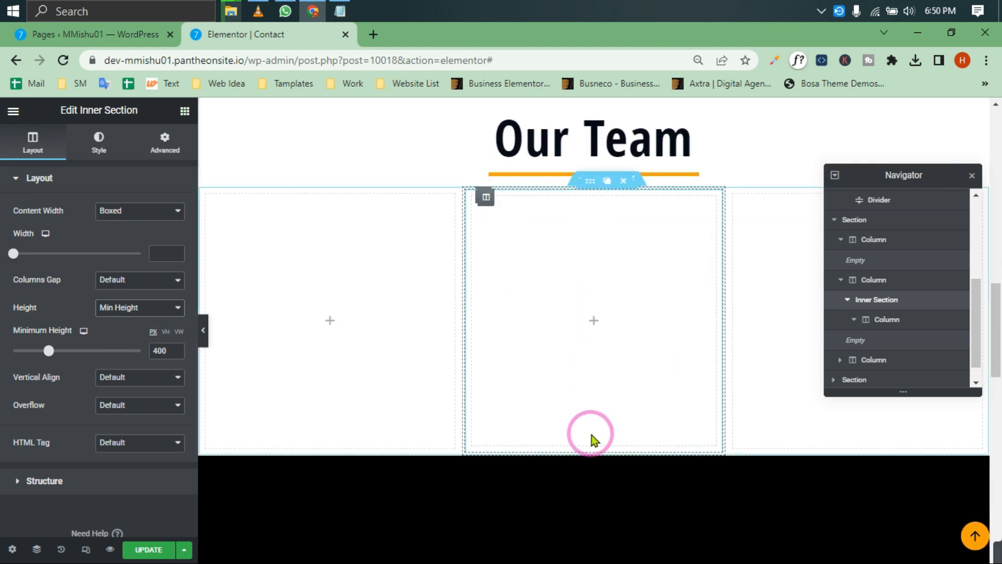
Step: Set the three-column section's padding to 70 px at the bottom and 0 on the other sides
{"action": "left_click", "coordinate": [877, 220]}
{"action": "left_click", "coordinate": [160, 146]}
{"action": "left_click", "coordinate": [167, 279]}
{"action": "left_click", "coordinate": [123, 277]}
{"action": "type", "text": "70"}
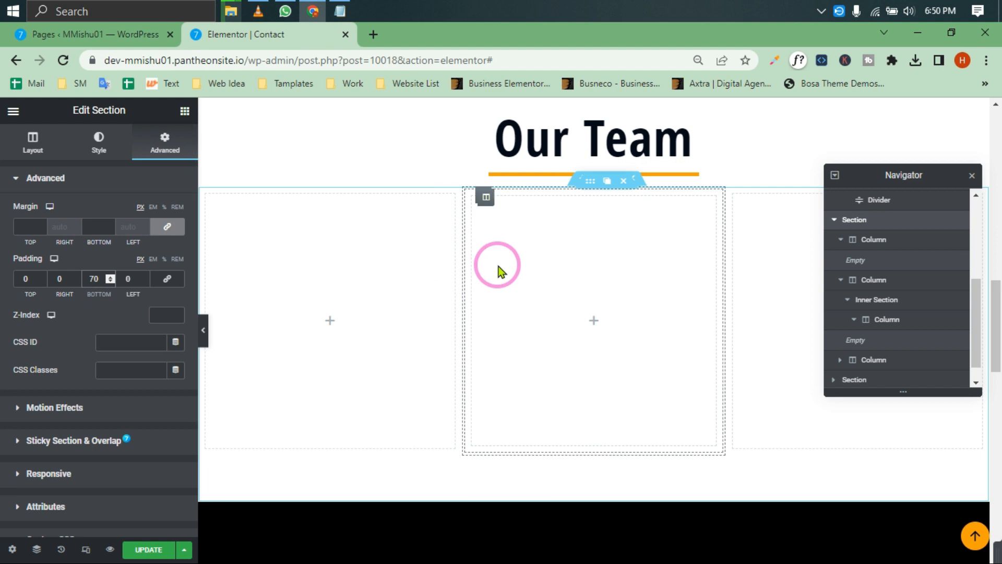
Step: Set the inner section's minimum height to 450 px
{"action": "left_click", "coordinate": [877, 297]}
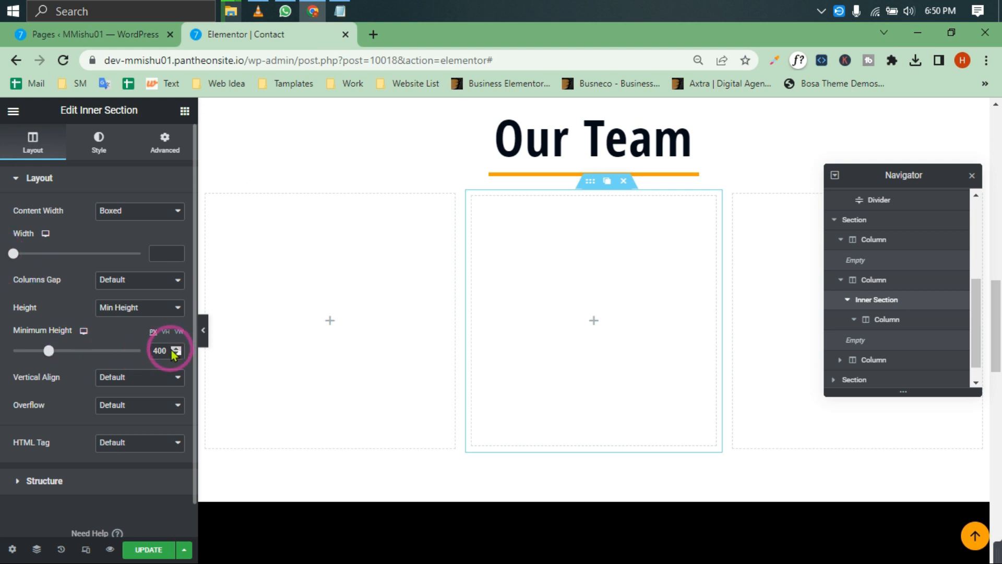
{"action": "type", "text": "450"}
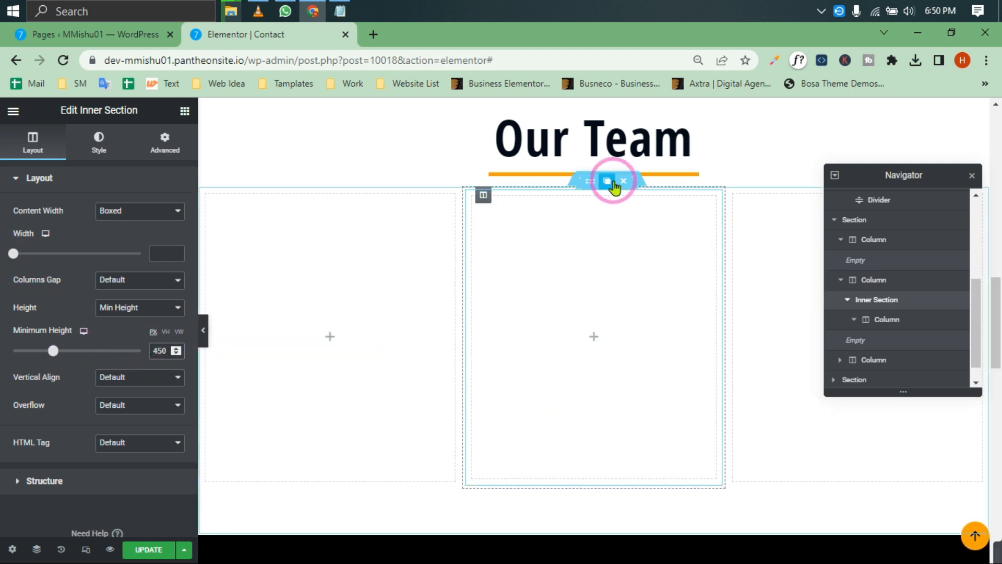
{"action": "left_click", "coordinate": [102, 378]}
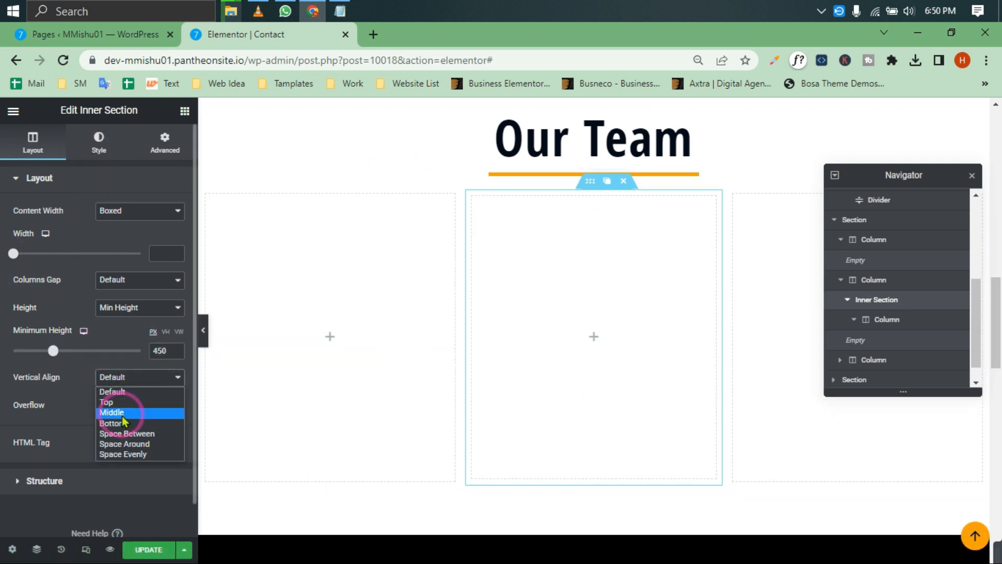
{"action": "left_click", "coordinate": [78, 395]}
Step: Give the inner section a classic background with the image pexels-buro-millennial-1438081.jpg from the media library
{"action": "left_click", "coordinate": [99, 142]}
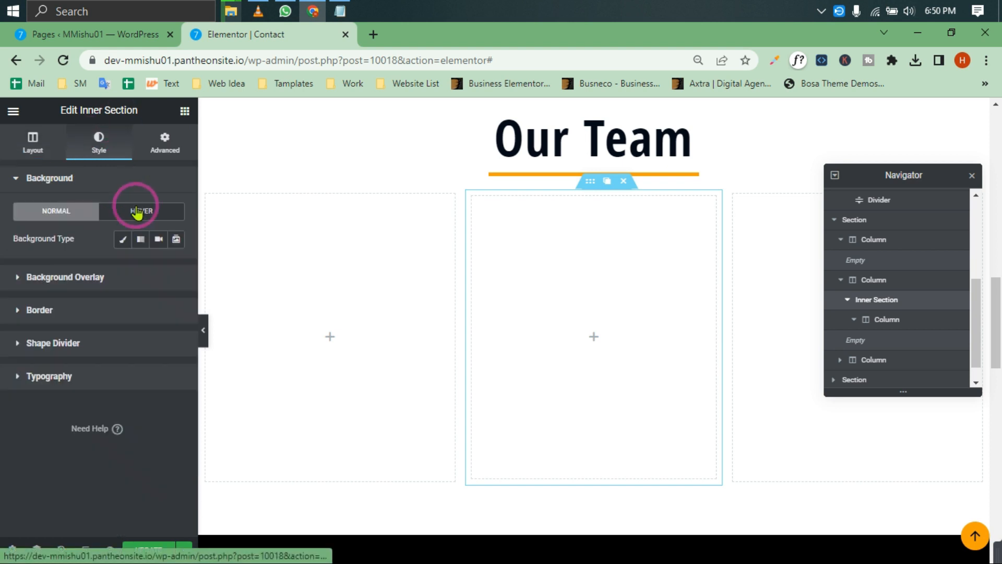
{"action": "left_click", "coordinate": [123, 239]}
{"action": "left_click", "coordinate": [120, 326]}
{"action": "left_click", "coordinate": [242, 245]}
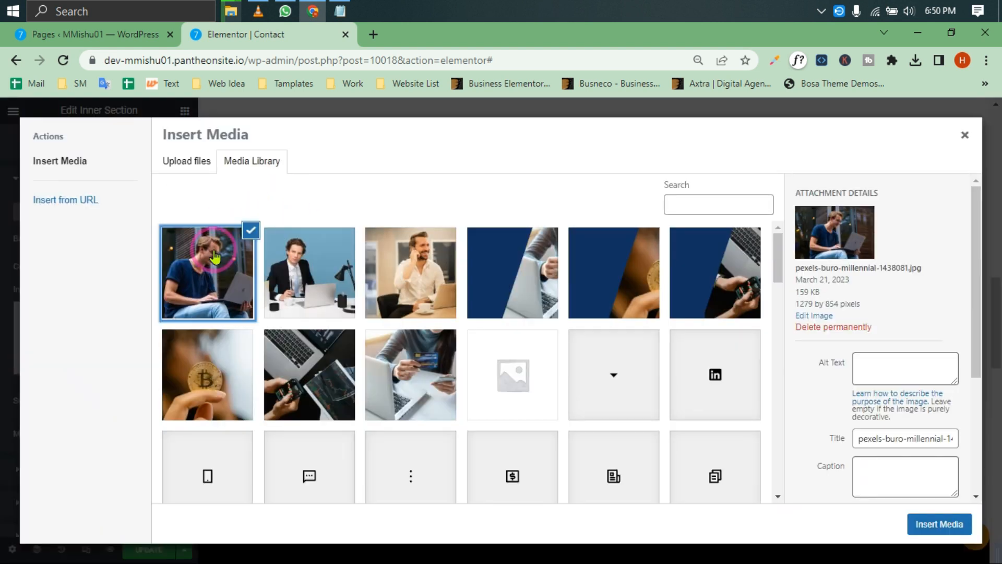
{"action": "left_click", "coordinate": [952, 518]}
Step: Set the background image to position Center Center, attachment Scroll, No-repeat and size Cover
{"action": "left_click", "coordinate": [130, 392]}
{"action": "left_click", "coordinate": [123, 417]}
{"action": "left_click", "coordinate": [127, 425]}
{"action": "left_click", "coordinate": [128, 446]}
{"action": "left_click", "coordinate": [125, 448]}
{"action": "left_click", "coordinate": [117, 473]}
{"action": "left_click", "coordinate": [125, 476]}
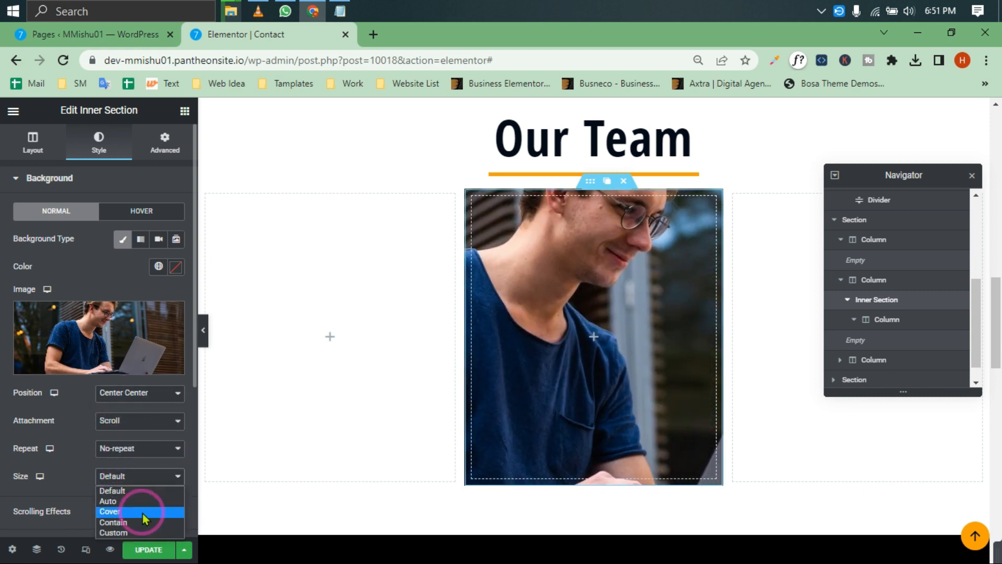
{"action": "left_click", "coordinate": [131, 506]}
Step: Set the inner section's minimum height to 500 px and preview it at full page width
{"action": "left_click", "coordinate": [32, 142]}
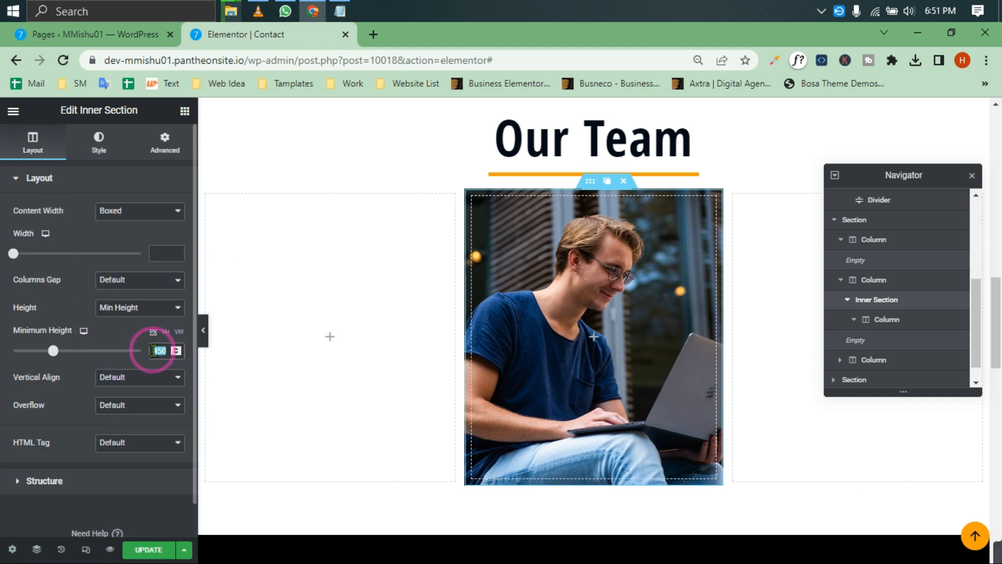
{"action": "type", "text": "500"}
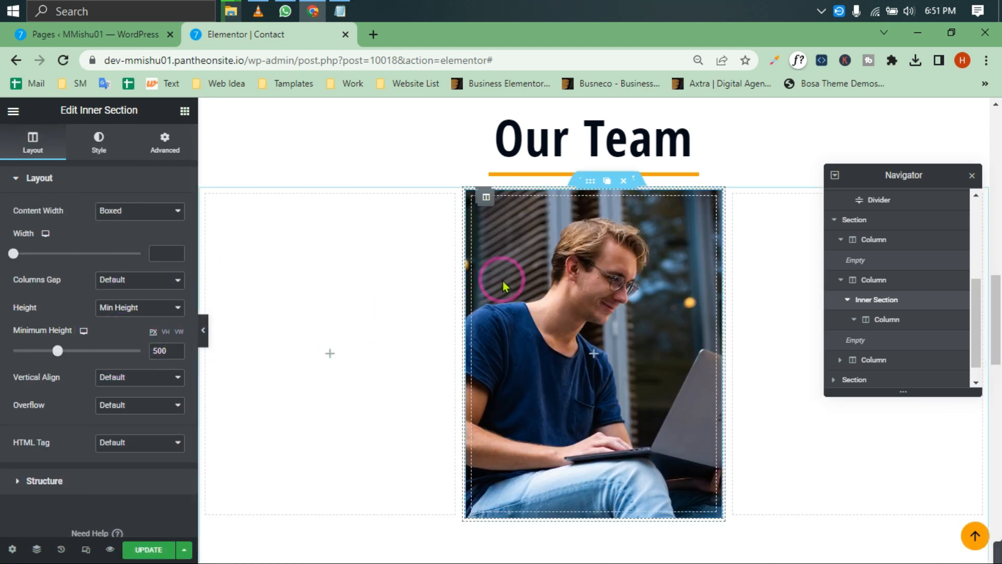
{"action": "left_click", "coordinate": [204, 334]}
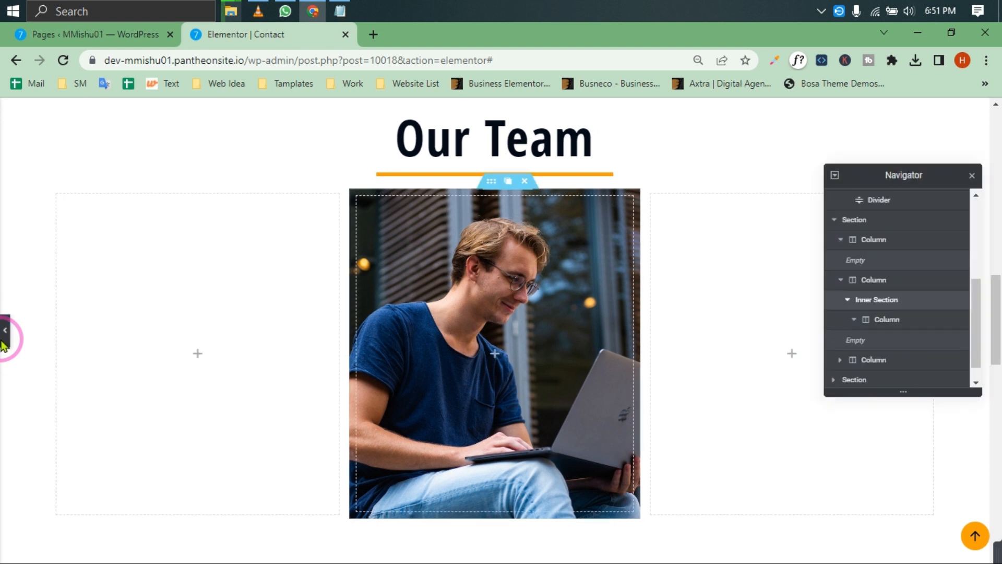
{"action": "left_click", "coordinate": [4, 331]}
Step: Give the inner section a 10 px border radius on all corners and a box shadow with vertical 10, blur 40 and spread -10
{"action": "left_click", "coordinate": [98, 148]}
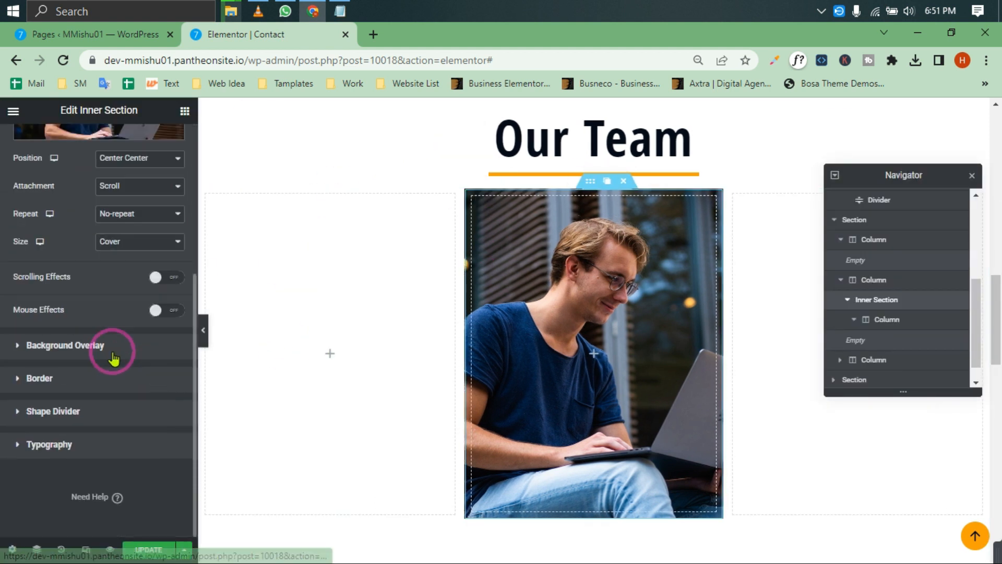
{"action": "left_click", "coordinate": [74, 351]}
{"action": "left_click", "coordinate": [51, 310]}
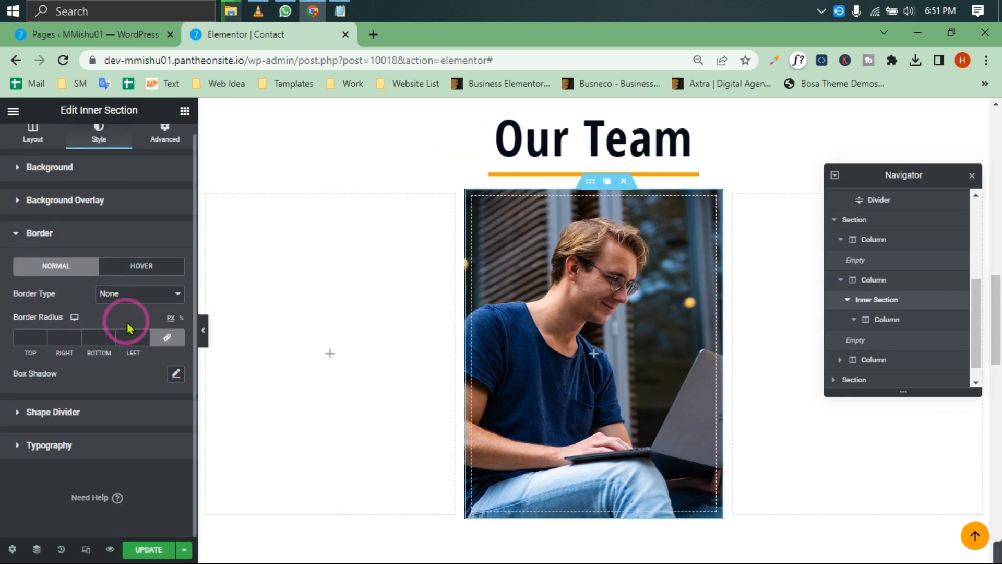
{"action": "left_click", "coordinate": [175, 373]}
{"action": "scroll", "coordinate": [120, 402], "scroll_direction": "down", "scroll_amount": 1}
{"action": "left_click", "coordinate": [144, 426]}
{"action": "type", "text": "1"}
{"action": "left_click", "coordinate": [145, 453]}
{"action": "type", "text": "40"}
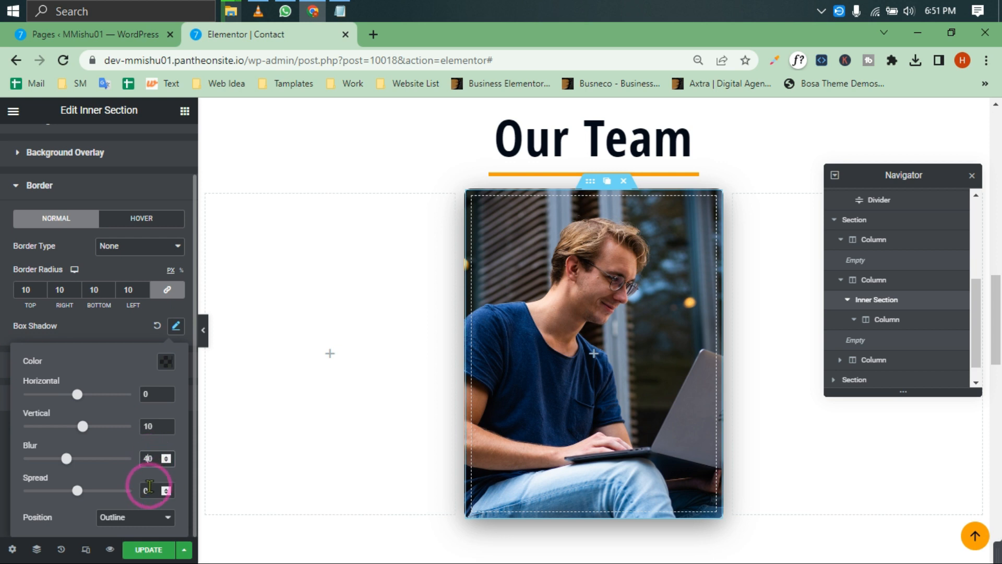
{"action": "type", "text": "-10"}
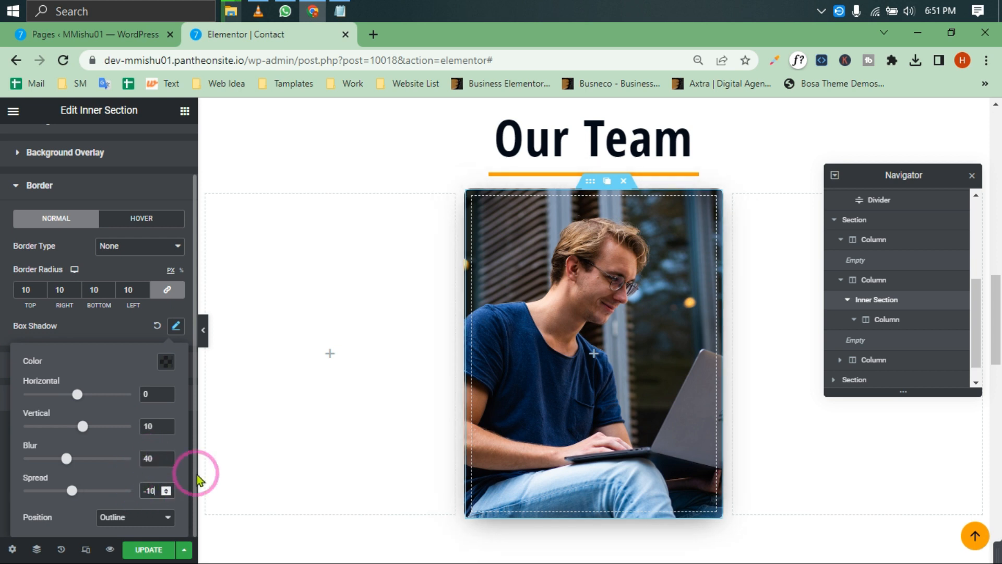
{"action": "left_click", "coordinate": [558, 308]}
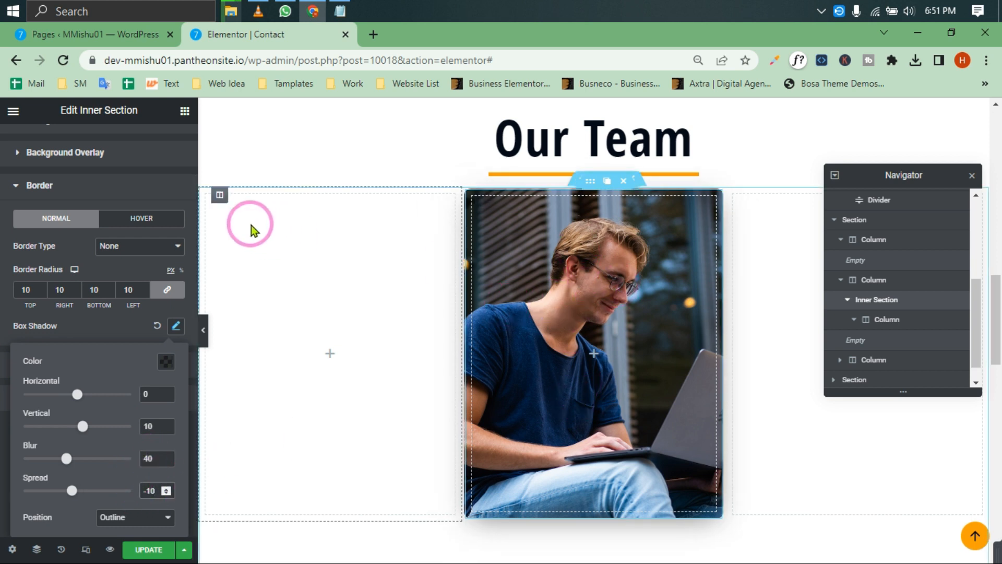
Step: Add a Heading widget to the inner section's column and set that column's vertical alignment to Bottom
{"action": "left_click", "coordinate": [184, 111]}
{"action": "left_click_drag", "start_coordinate": [139, 270], "coordinate": [617, 375]}
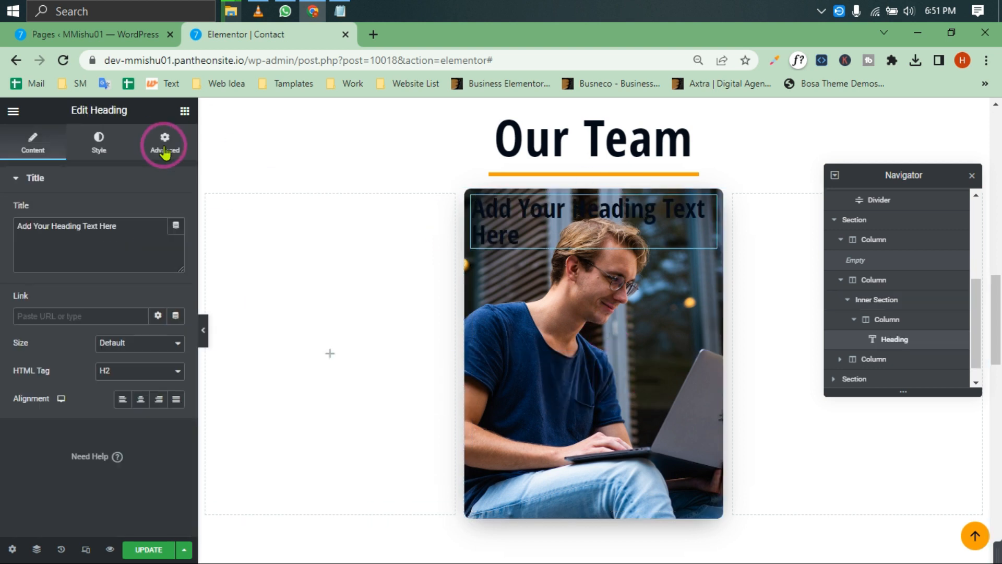
{"action": "left_click", "coordinate": [911, 320]}
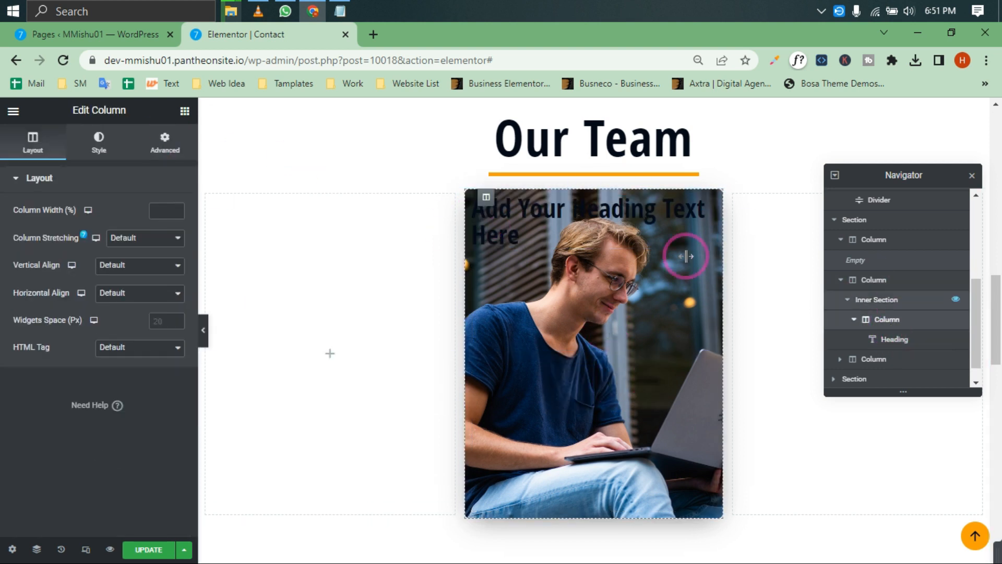
{"action": "left_click", "coordinate": [131, 265]}
{"action": "left_click", "coordinate": [132, 314]}
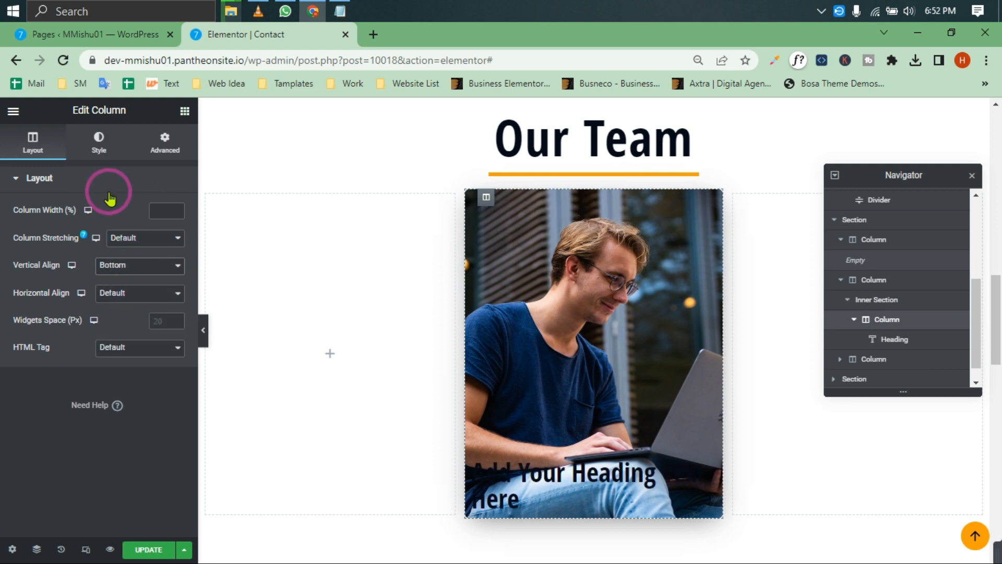
Step: Replace the card heading's placeholder text with the team member's name cut from the Notepad file and center-align it
{"action": "left_click", "coordinate": [99, 145]}
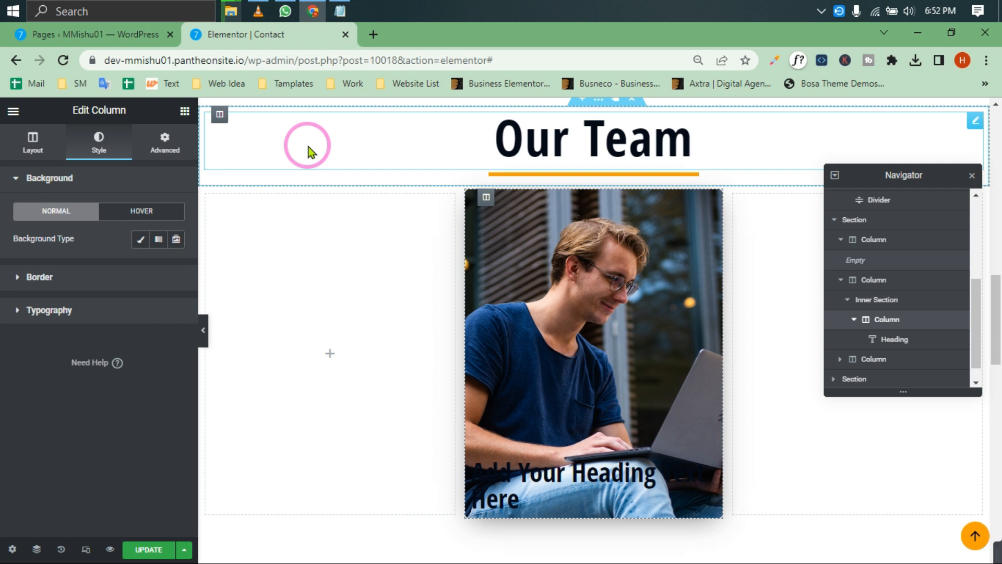
{"action": "left_click", "coordinate": [482, 497]}
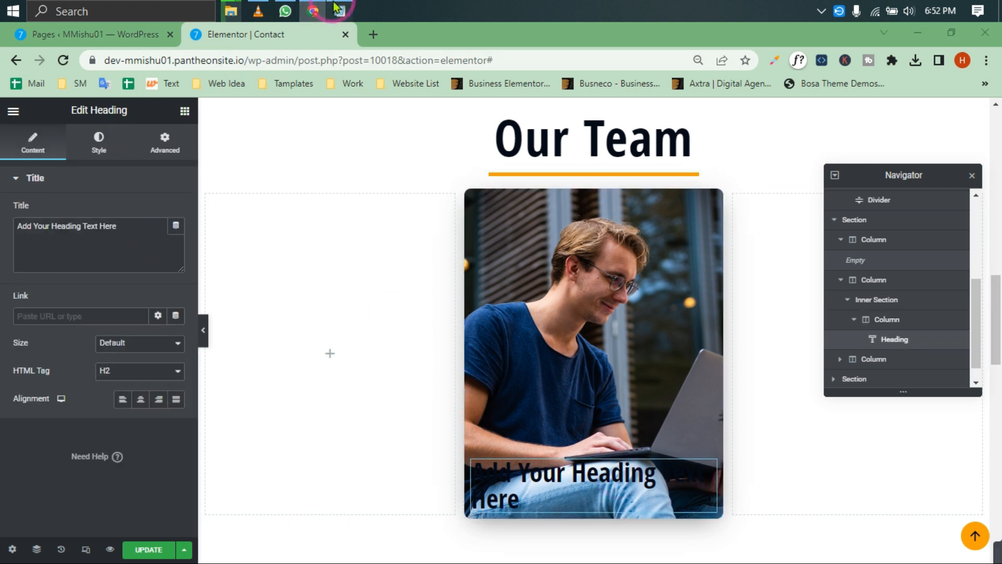
{"action": "left_click", "coordinate": [340, 11]}
{"action": "left_click_drag", "start_coordinate": [363, 92], "coordinate": [347, 92]}
{"action": "key", "text": "ctrl+x"}
{"action": "left_click_drag", "start_coordinate": [130, 227], "coordinate": [7, 222]}
{"action": "key", "text": "ctrl+v"}
{"action": "left_click", "coordinate": [147, 405]}
Step: Take the job title from the Notepad file, duplicate the name heading in Elementor and set the copy's title to "Web Designer"
{"action": "left_click", "coordinate": [339, 11]}
{"action": "left_click_drag", "start_coordinate": [454, 116], "coordinate": [320, 114]}
{"action": "left_click", "coordinate": [138, 260]}
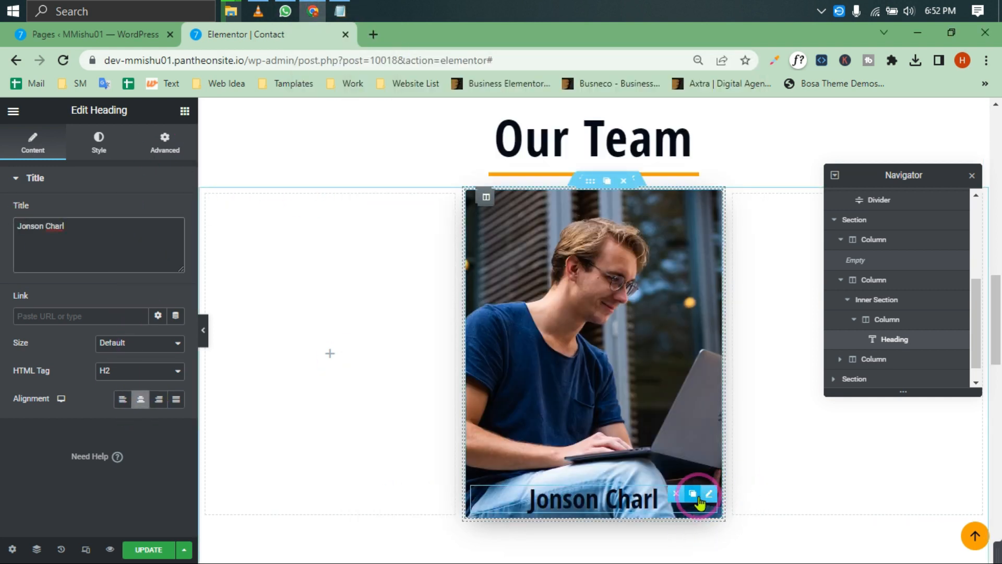
{"action": "left_click", "coordinate": [698, 493]}
{"action": "key", "text": "ctrl+v"}
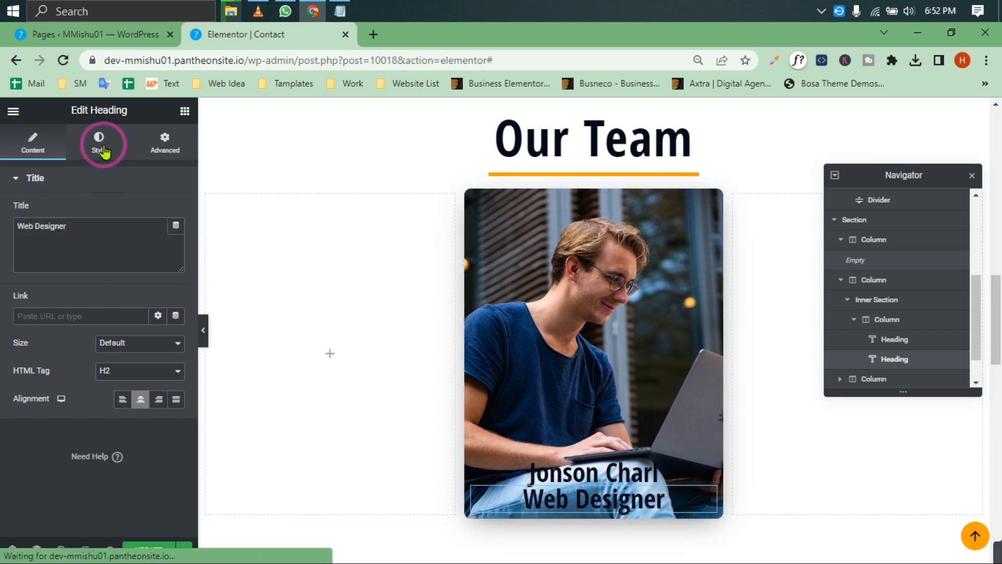
Step: Set the Web Designer heading's typography to size 25 px and weight 600
{"action": "left_click", "coordinate": [98, 140]}
{"action": "left_click", "coordinate": [176, 238]}
{"action": "type", "text": "25"}
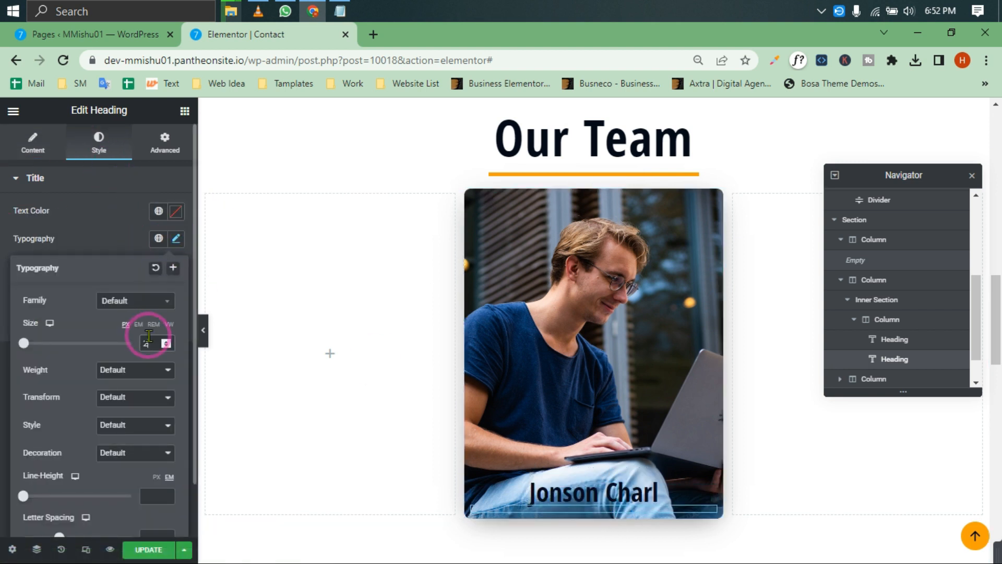
{"action": "left_click", "coordinate": [131, 372]}
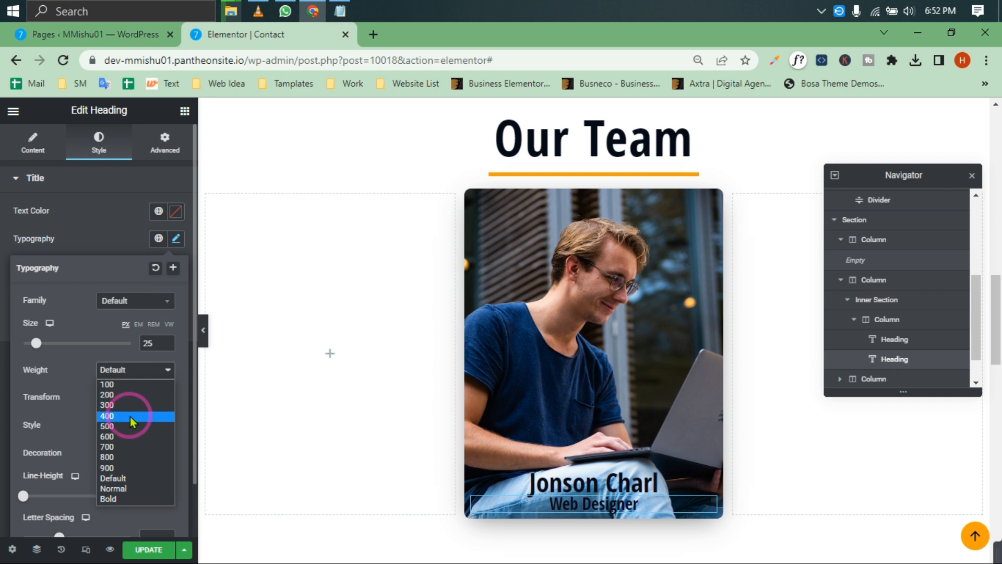
{"action": "left_click", "coordinate": [130, 418]}
{"action": "left_click", "coordinate": [168, 373]}
{"action": "left_click", "coordinate": [112, 425]}
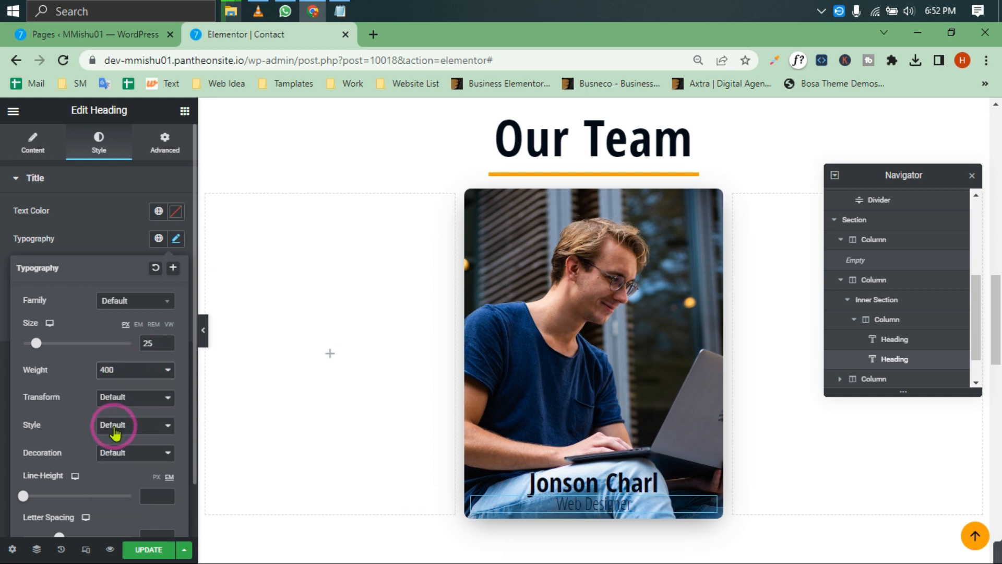
{"action": "left_click", "coordinate": [123, 371]}
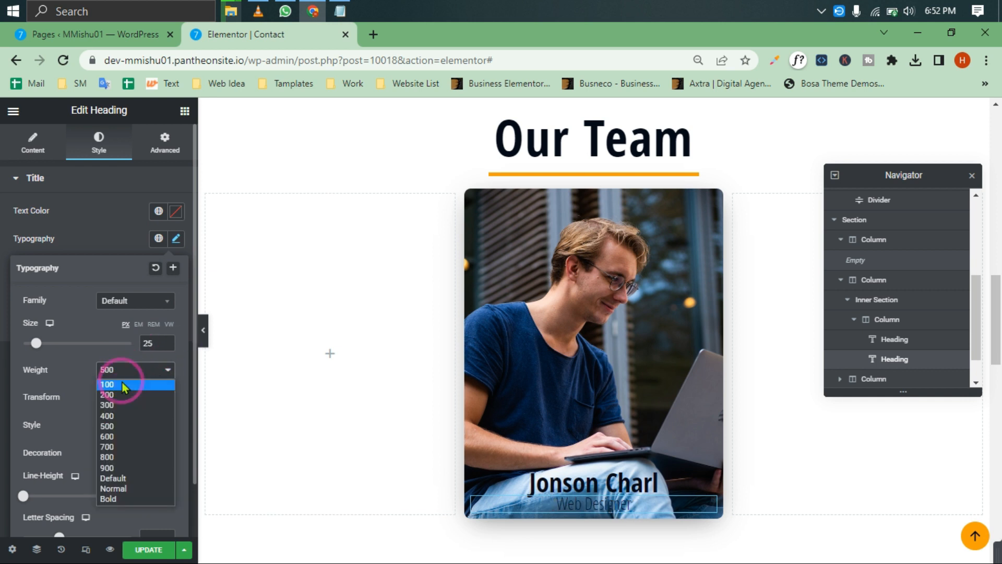
{"action": "left_click", "coordinate": [119, 437]}
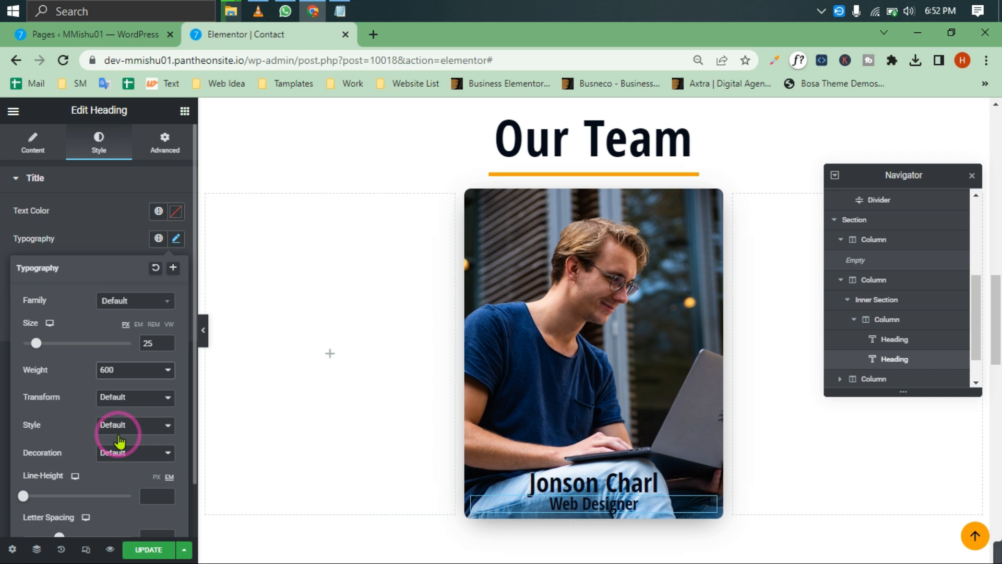
{"action": "mouse_move", "coordinate": [782, 557]}
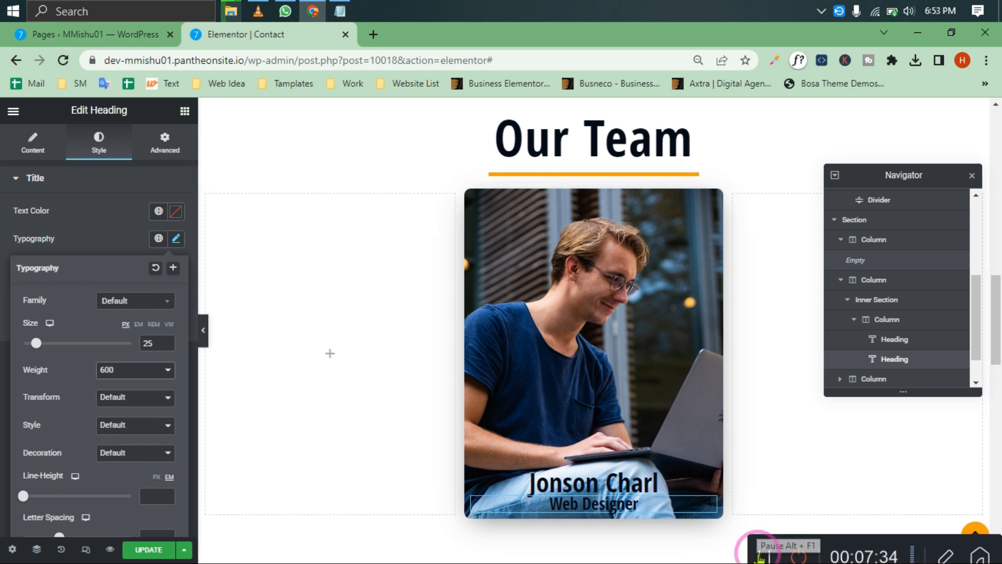
Step: Set the member name heading's font size to 40 px
{"action": "left_click", "coordinate": [595, 482]}
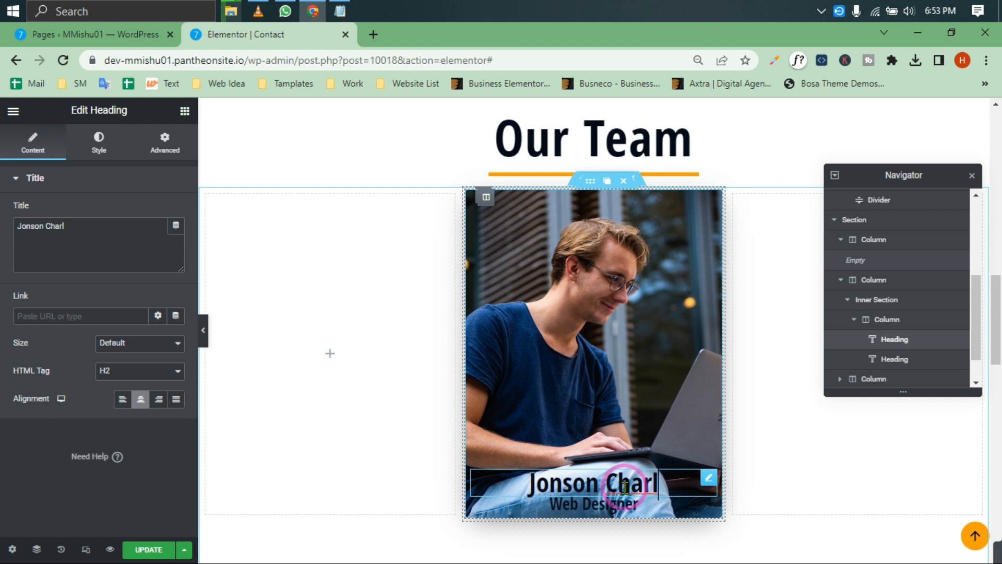
{"action": "left_click", "coordinate": [126, 144]}
{"action": "left_click", "coordinate": [176, 238]}
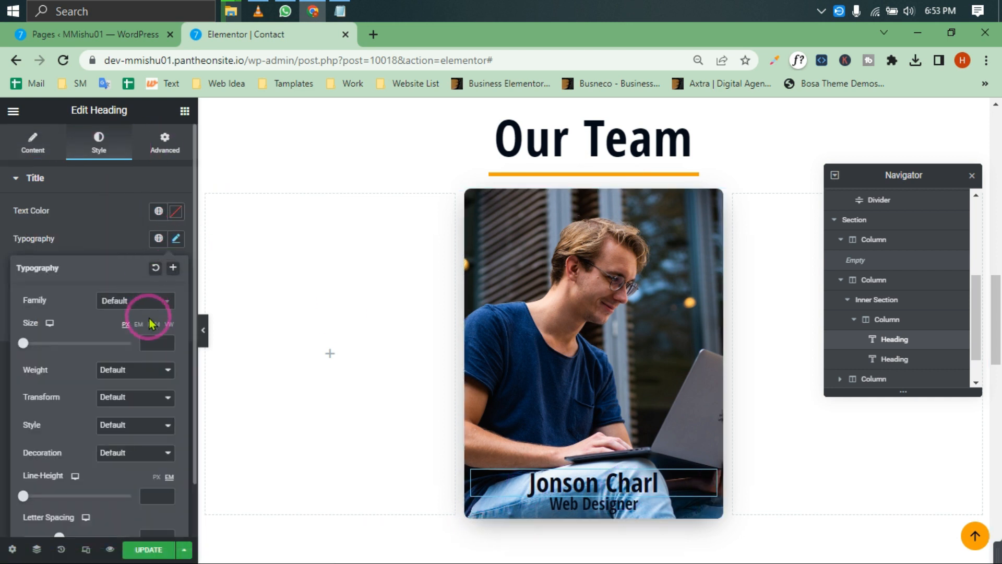
{"action": "type", "text": "26"}
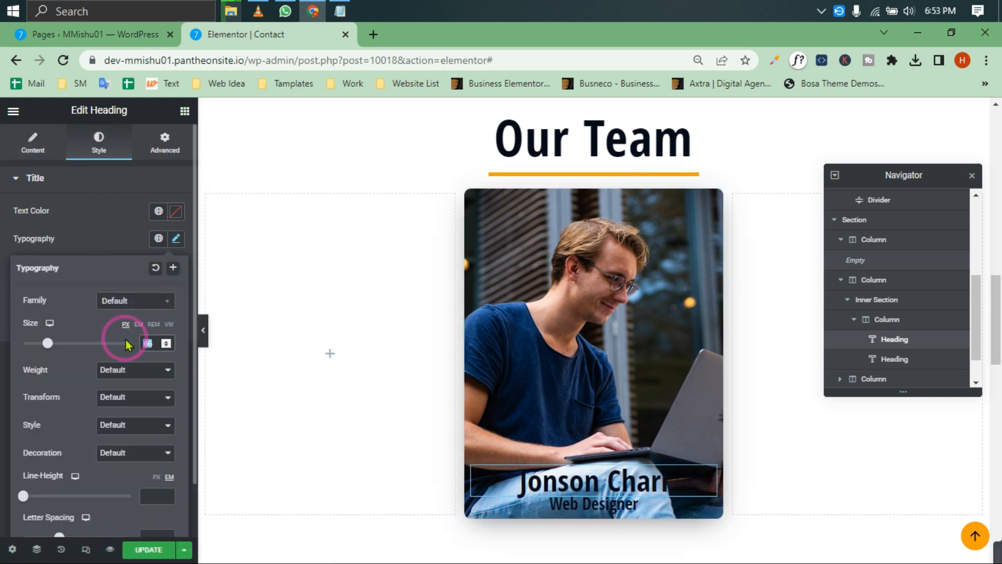
{"action": "type", "text": "40"}
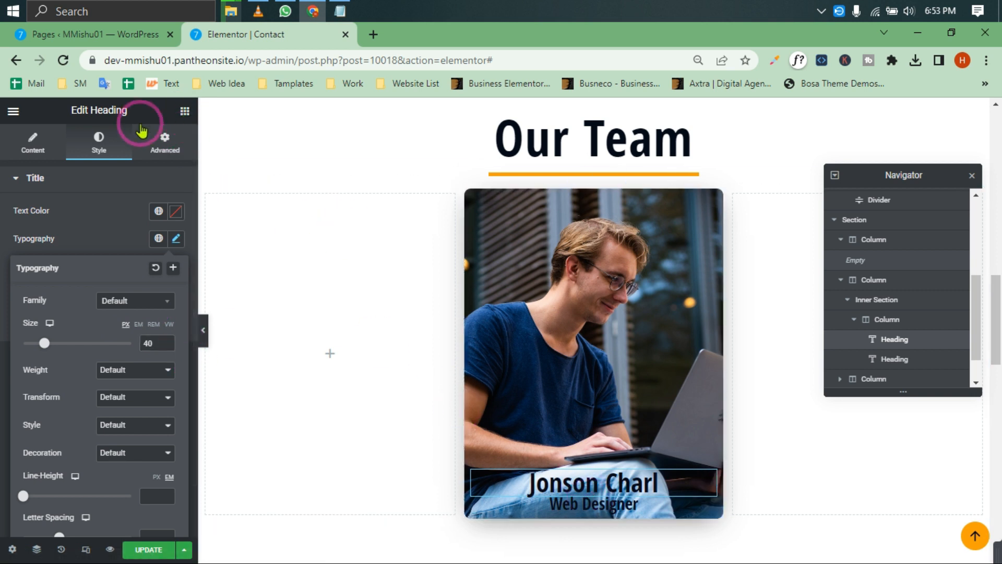
Step: Add a Social Icons widget below the Web Designer heading in the team card
{"action": "left_click", "coordinate": [184, 110]}
{"action": "type", "text": "soc"}
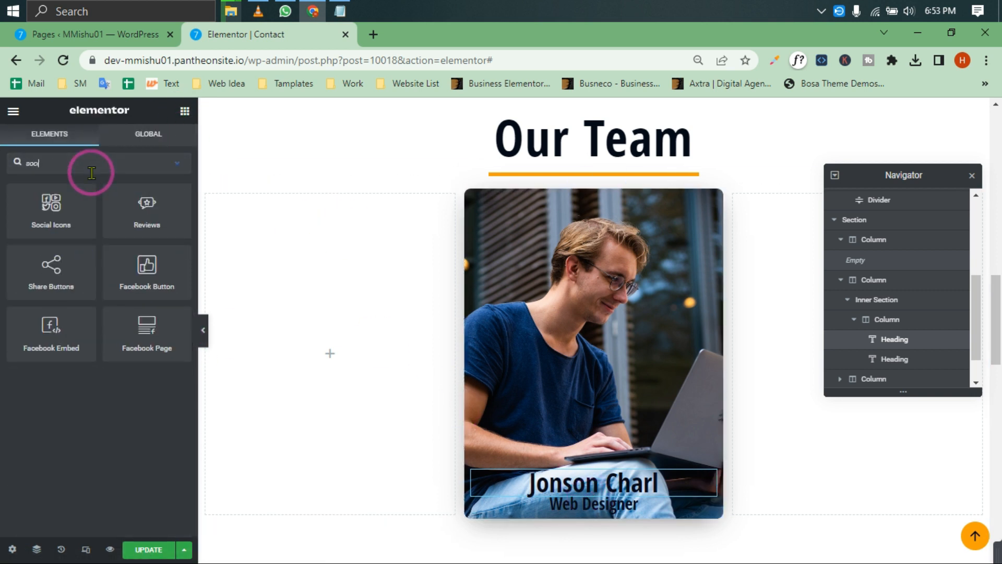
{"action": "left_click_drag", "start_coordinate": [32, 209], "coordinate": [589, 496]}
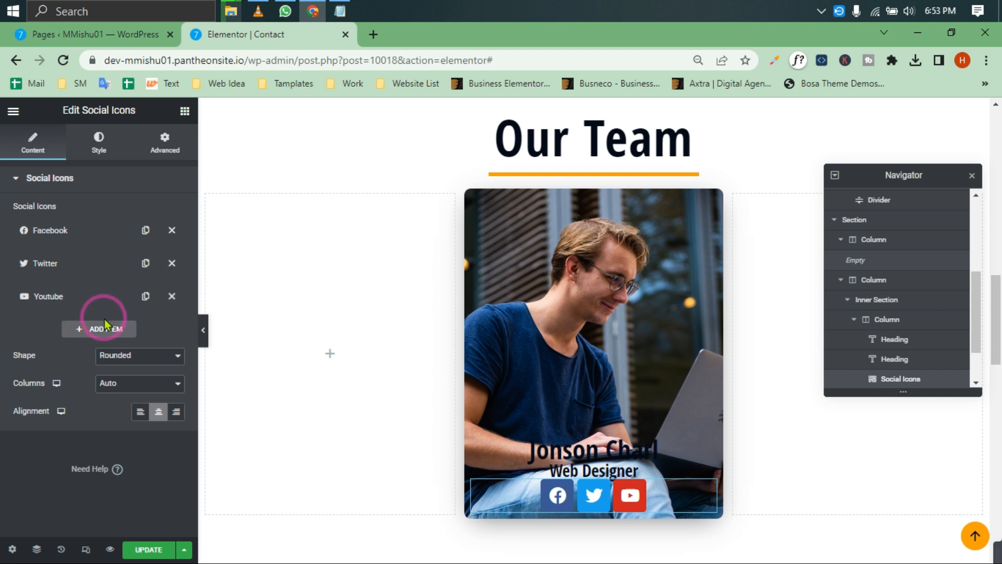
Step: Remove the Youtube item from the social icons and add an Instagram item in its place
{"action": "left_click", "coordinate": [170, 295]}
{"action": "left_click", "coordinate": [106, 297]}
{"action": "left_click", "coordinate": [99, 368]}
{"action": "left_click", "coordinate": [471, 169]}
{"action": "type", "text": "ins"}
{"action": "left_click", "coordinate": [396, 246]}
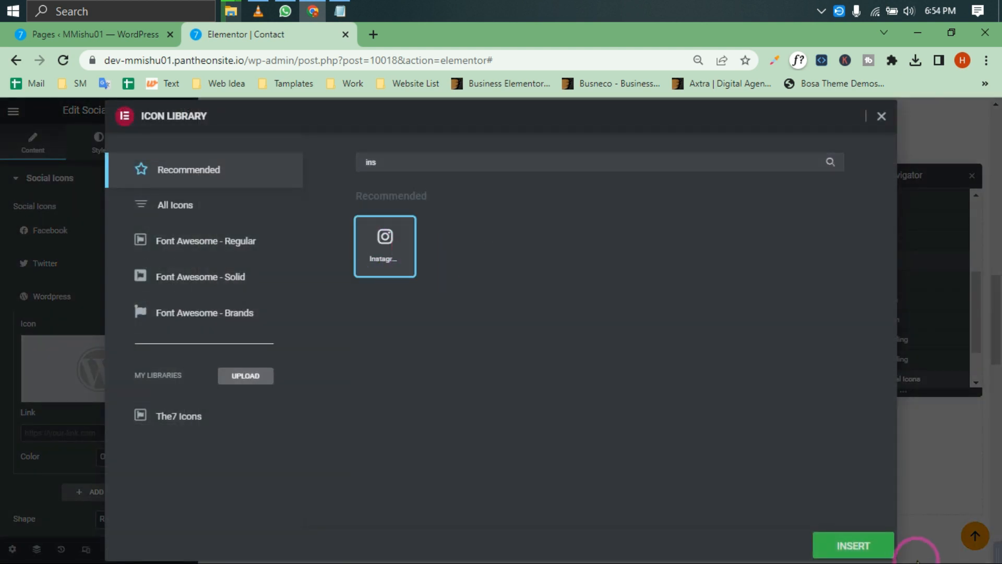
{"action": "left_click", "coordinate": [866, 546]}
Step: Add a fourth social icon item and set its icon to Github from the icon library
{"action": "left_click", "coordinate": [90, 495]}
{"action": "left_click", "coordinate": [74, 380]}
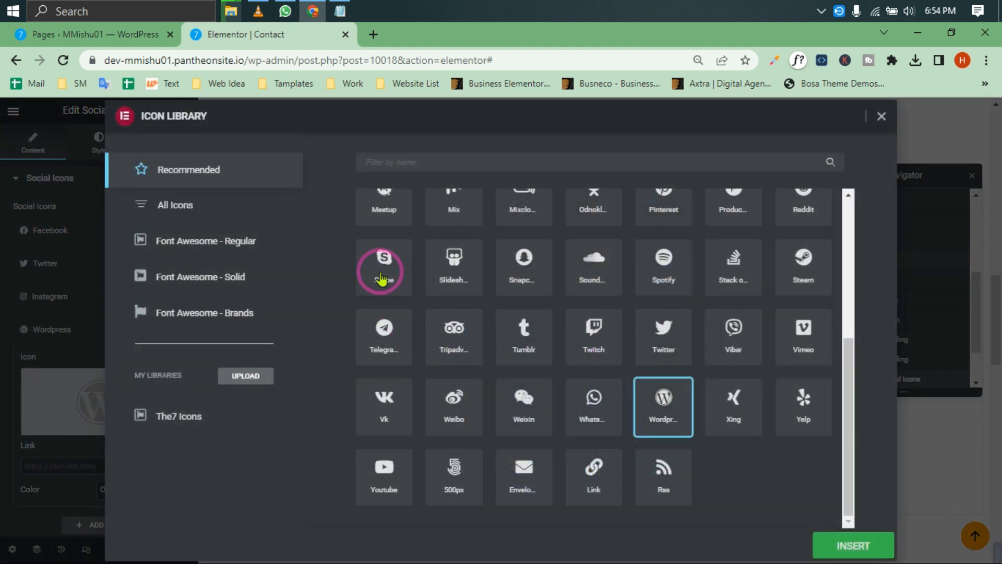
{"action": "scroll", "coordinate": [381, 279], "scroll_direction": "up", "scroll_amount": 4}
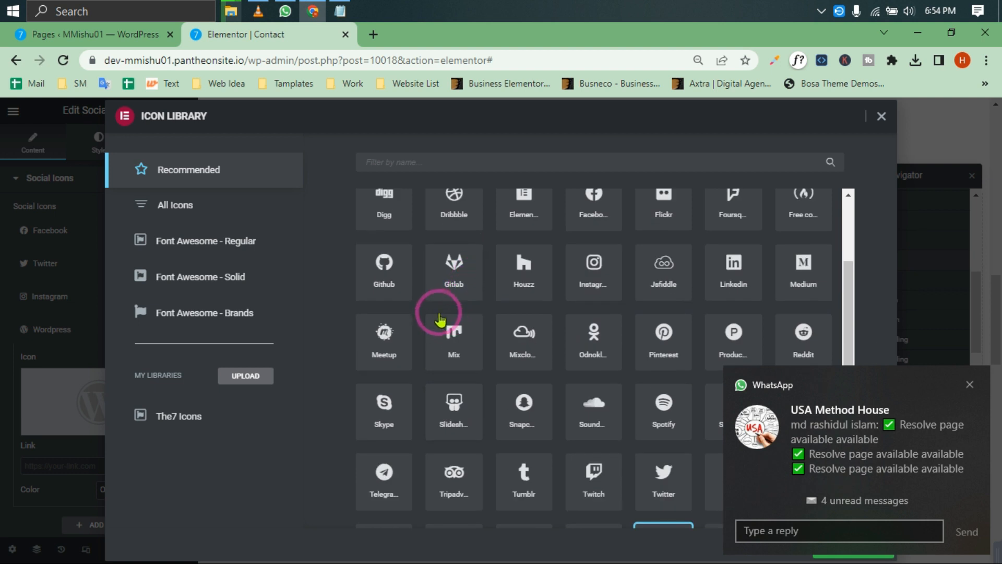
{"action": "left_click", "coordinate": [969, 384]}
{"action": "left_click", "coordinate": [850, 543]}
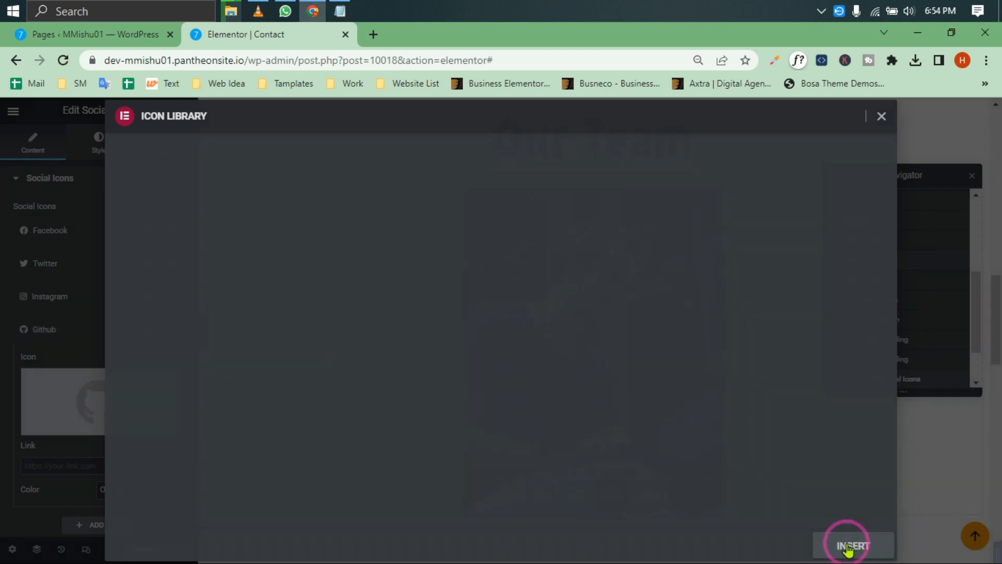
Step: Switch the social icons to custom colors and make their primary color fully transparent
{"action": "left_click", "coordinate": [96, 154]}
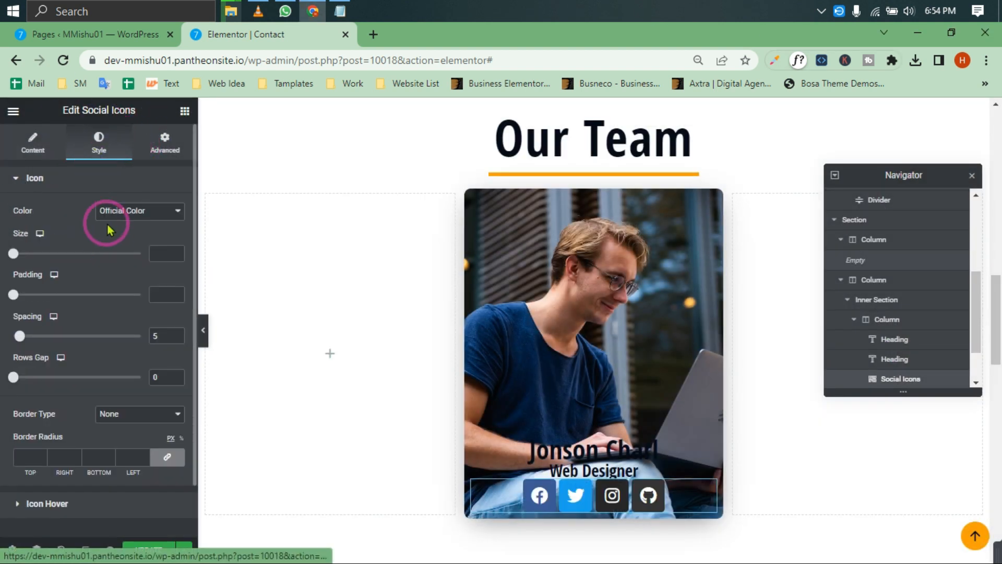
{"action": "left_click", "coordinate": [123, 211]}
{"action": "left_click", "coordinate": [123, 237]}
{"action": "left_click", "coordinate": [175, 238]}
{"action": "left_click_drag", "start_coordinate": [148, 303], "coordinate": [7, 272]}
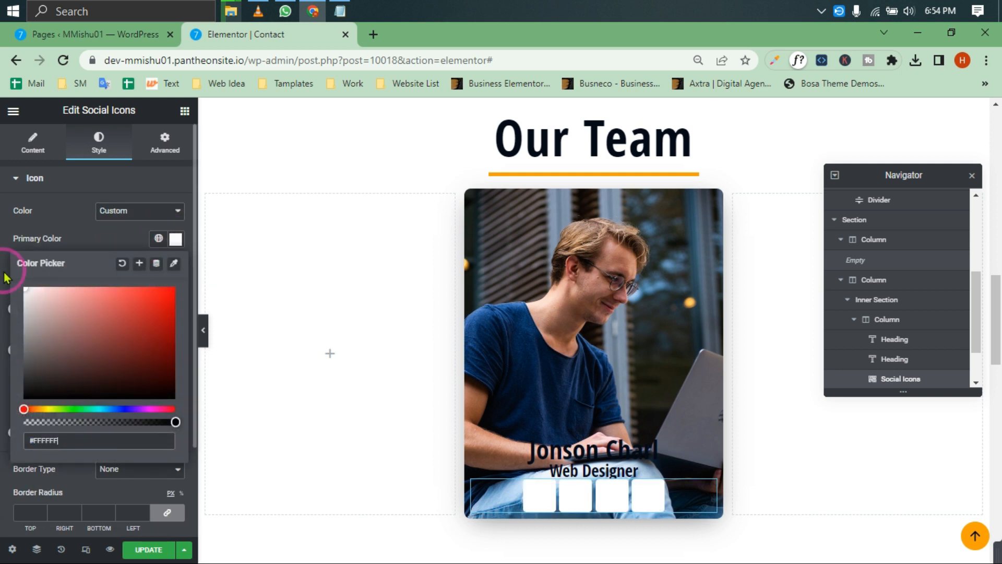
{"action": "left_click_drag", "start_coordinate": [174, 420], "coordinate": [24, 421]}
{"action": "left_click", "coordinate": [101, 235]}
{"action": "left_click", "coordinate": [175, 267]}
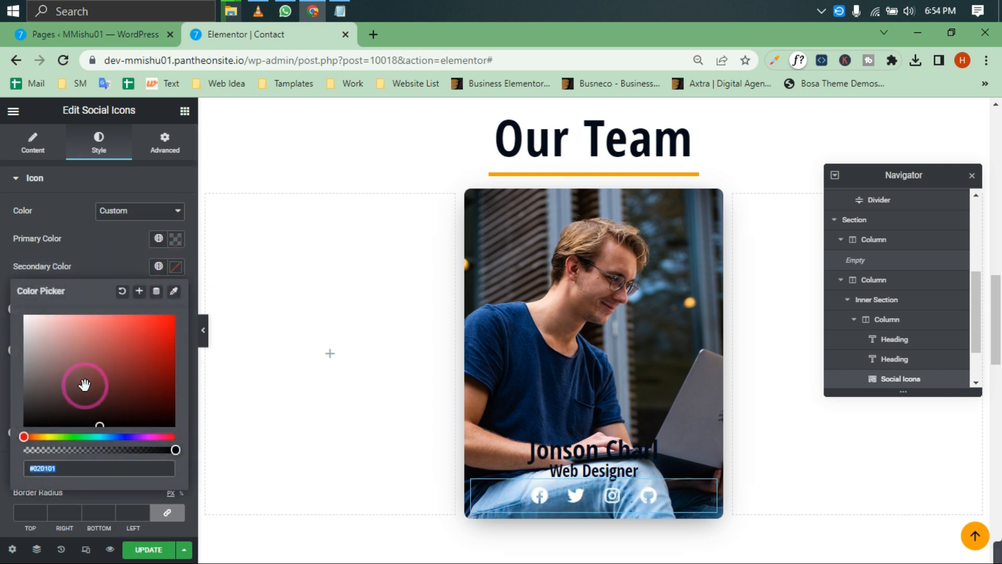
{"action": "left_click", "coordinate": [62, 258]}
Step: Give the social icons' hover state a fully transparent primary color and the global orange as secondary color
{"action": "scroll", "coordinate": [43, 437], "scroll_direction": "down", "scroll_amount": 2}
{"action": "left_click", "coordinate": [44, 441]}
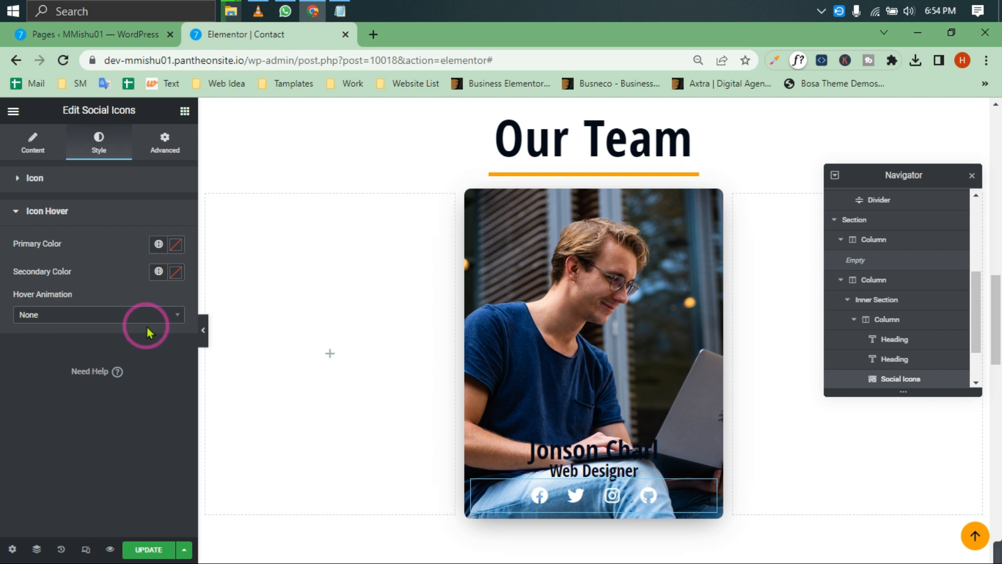
{"action": "left_click", "coordinate": [175, 243]}
{"action": "left_click_drag", "start_coordinate": [175, 426], "coordinate": [23, 427]}
{"action": "left_click", "coordinate": [94, 224]}
{"action": "left_click", "coordinate": [59, 215]}
{"action": "left_click", "coordinate": [156, 273]}
{"action": "left_click", "coordinate": [33, 483]}
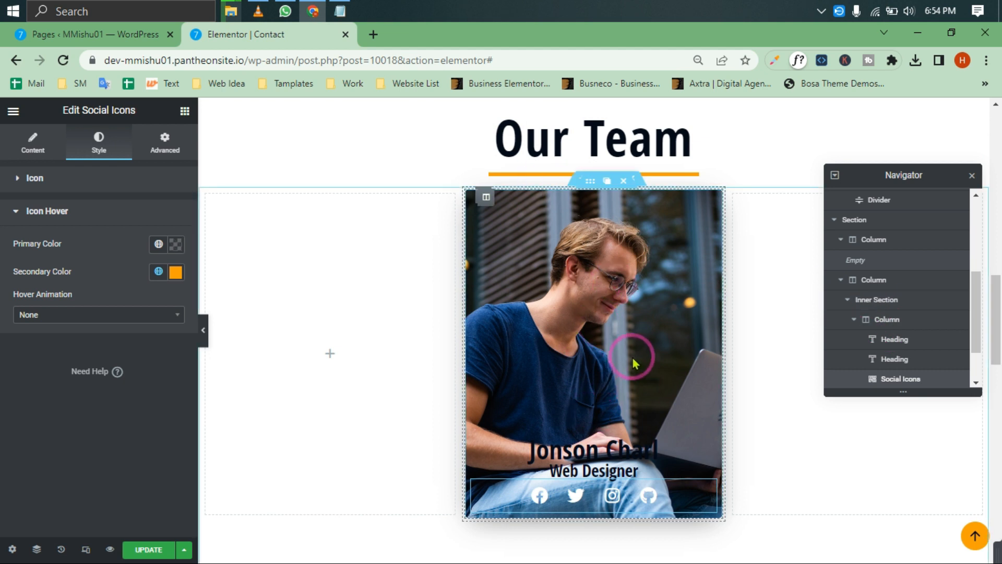
Step: Copy the code under "BackGround Effect CSS" from the Profile Card Hover CSS.txt file in Notepad
{"action": "left_click", "coordinate": [339, 11]}
{"action": "scroll", "coordinate": [438, 295], "scroll_direction": "down", "scroll_amount": 6}
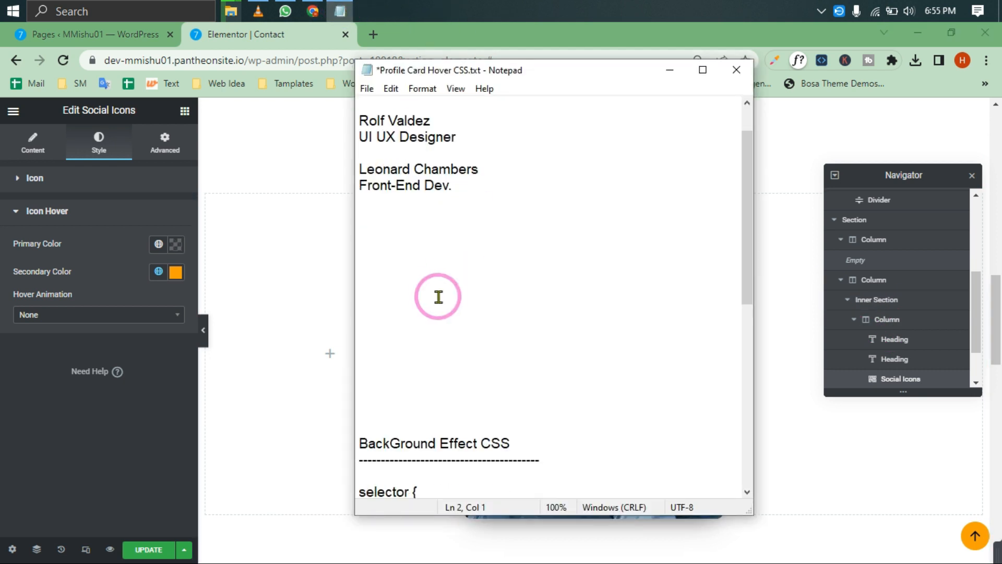
{"action": "scroll", "coordinate": [418, 339], "scroll_direction": "down", "scroll_amount": 1}
{"action": "left_click_drag", "start_coordinate": [384, 395], "coordinate": [350, 202]}
{"action": "right_click", "coordinate": [420, 226]}
{"action": "left_click", "coordinate": [480, 272]}
{"action": "left_click", "coordinate": [143, 375]}
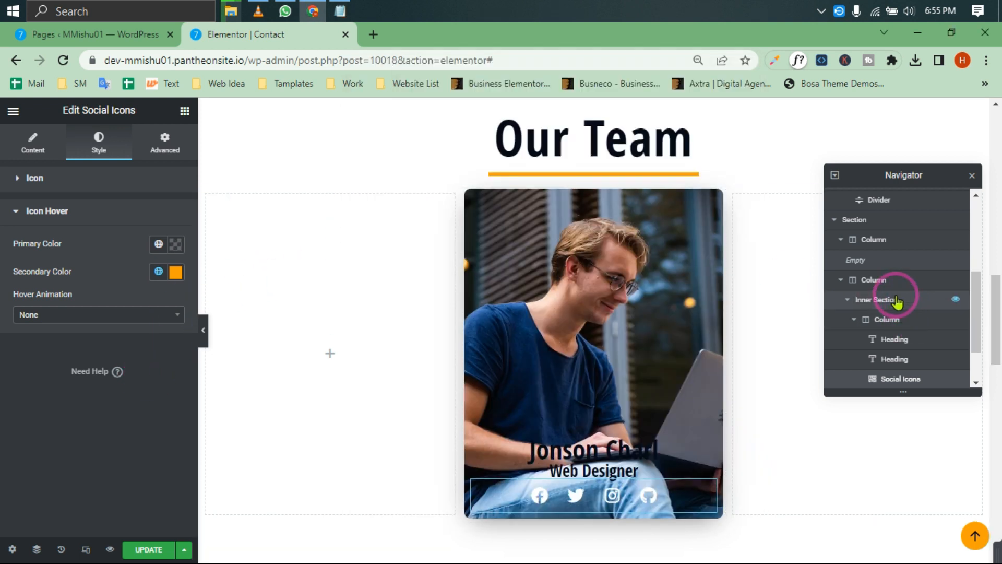
Step: Paste the copied background effect code into the custom CSS of the team card's inner section in Elementor
{"action": "left_click", "coordinate": [890, 302]}
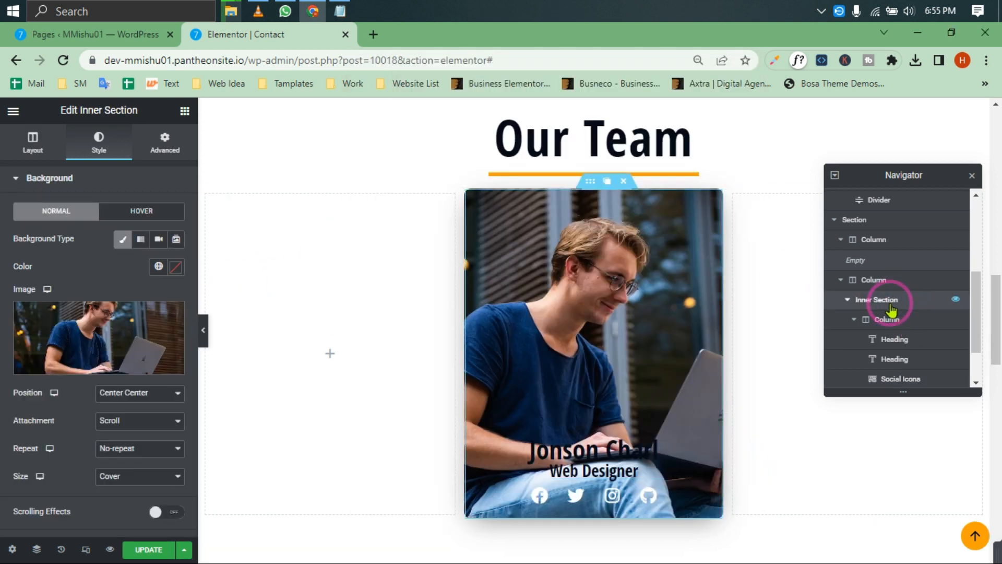
{"action": "left_click", "coordinate": [164, 143]}
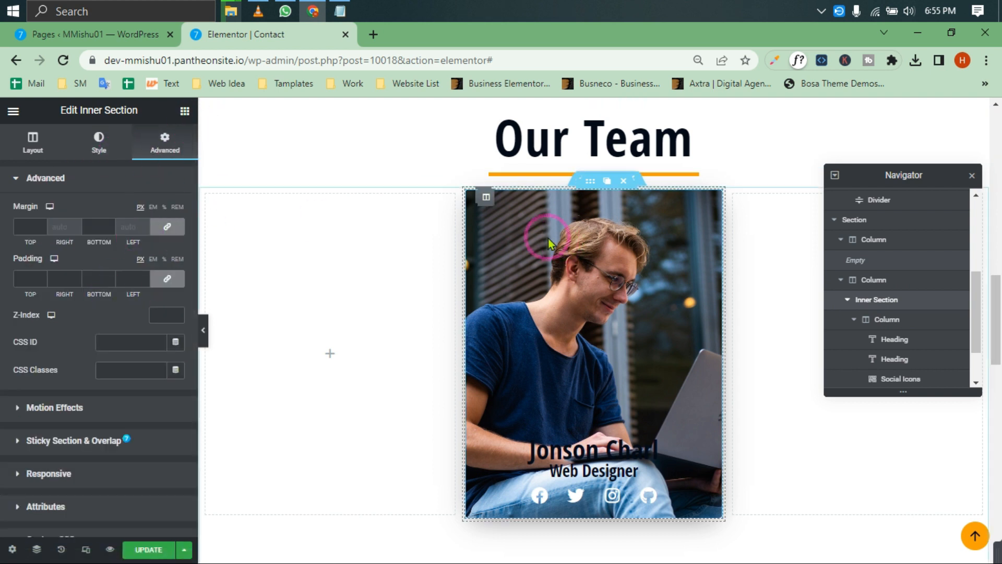
{"action": "scroll", "coordinate": [109, 250], "scroll_direction": "down", "scroll_amount": 3}
{"action": "left_click", "coordinate": [67, 444]}
{"action": "scroll", "coordinate": [81, 418], "scroll_direction": "down", "scroll_amount": 3}
{"action": "left_click", "coordinate": [67, 306]}
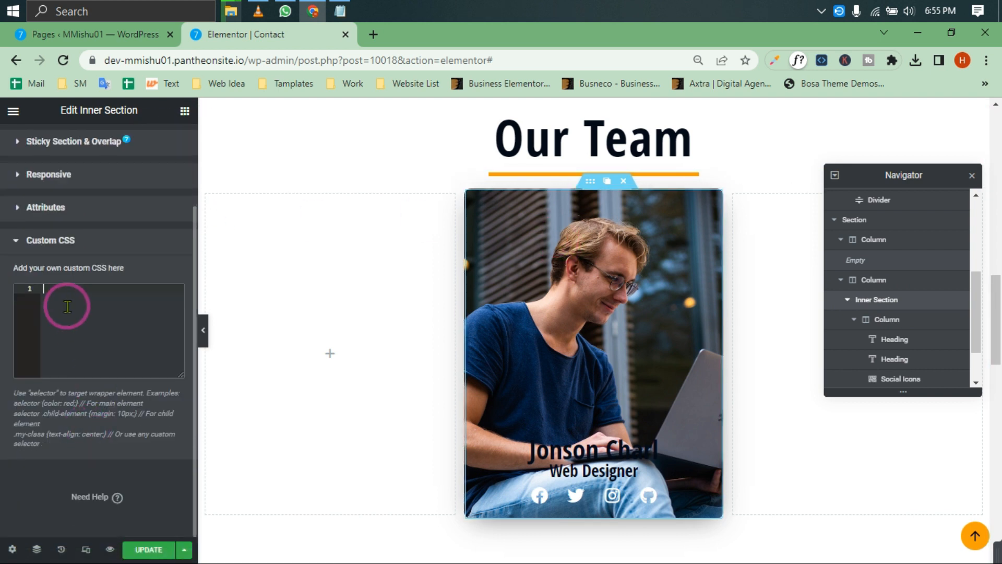
{"action": "key", "text": "ctrl+v"}
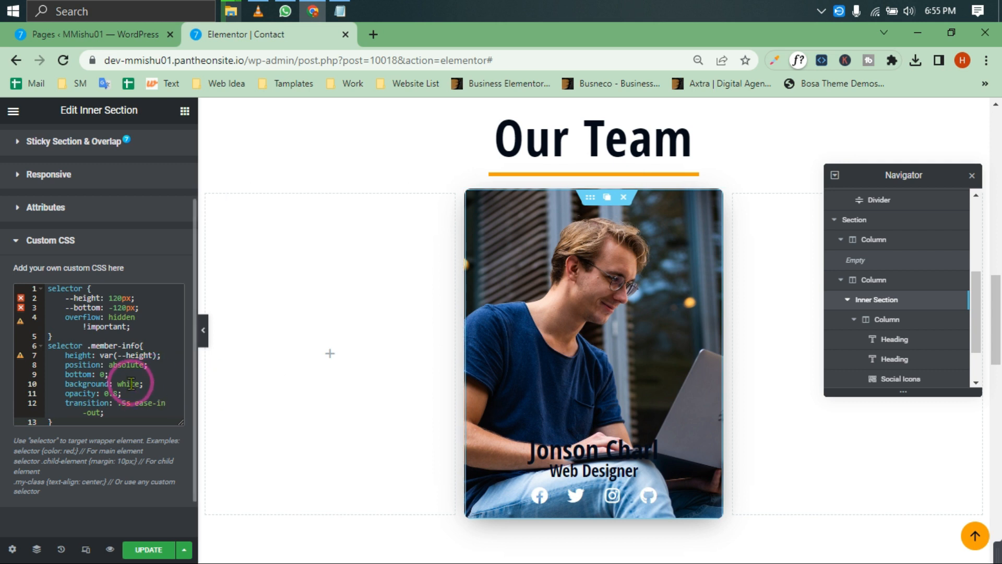
{"action": "scroll", "coordinate": [113, 309], "scroll_direction": "up", "scroll_amount": 2}
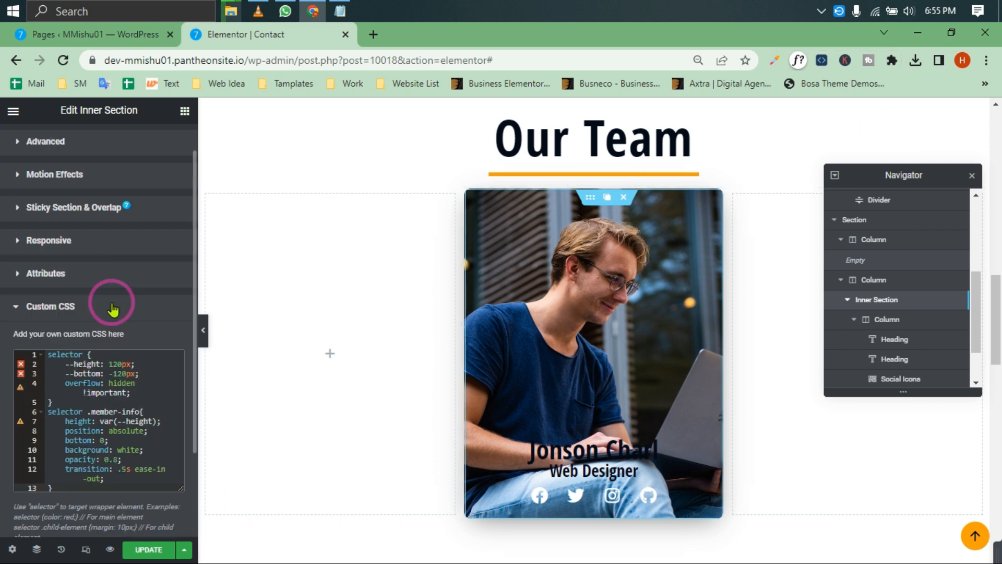
Step: Assign the CSS class member-info to the inner section's column
{"action": "left_click", "coordinate": [619, 403]}
{"action": "left_click", "coordinate": [116, 369]}
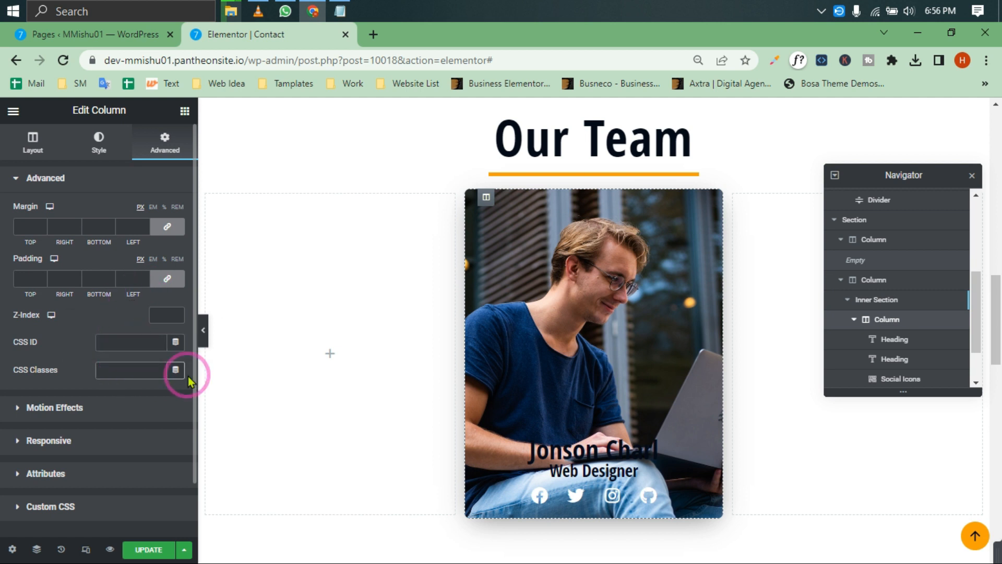
{"action": "key", "text": "ctrl+v"}
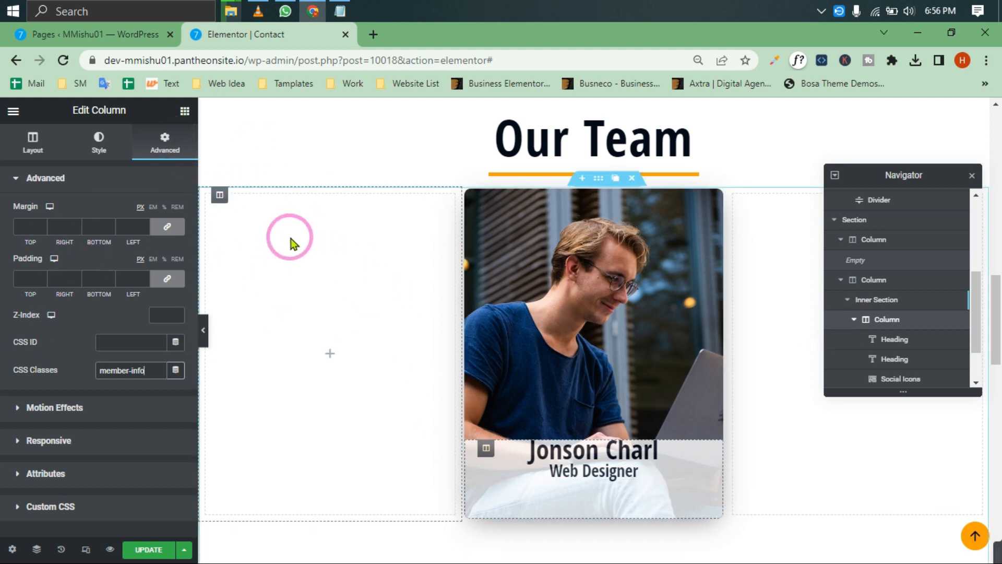
Step: In the inner section's custom CSS, set --height to 150px, --bottom to -150px and the member-info background to #ff0066
{"action": "left_click", "coordinate": [866, 299]}
{"action": "left_click", "coordinate": [51, 445]}
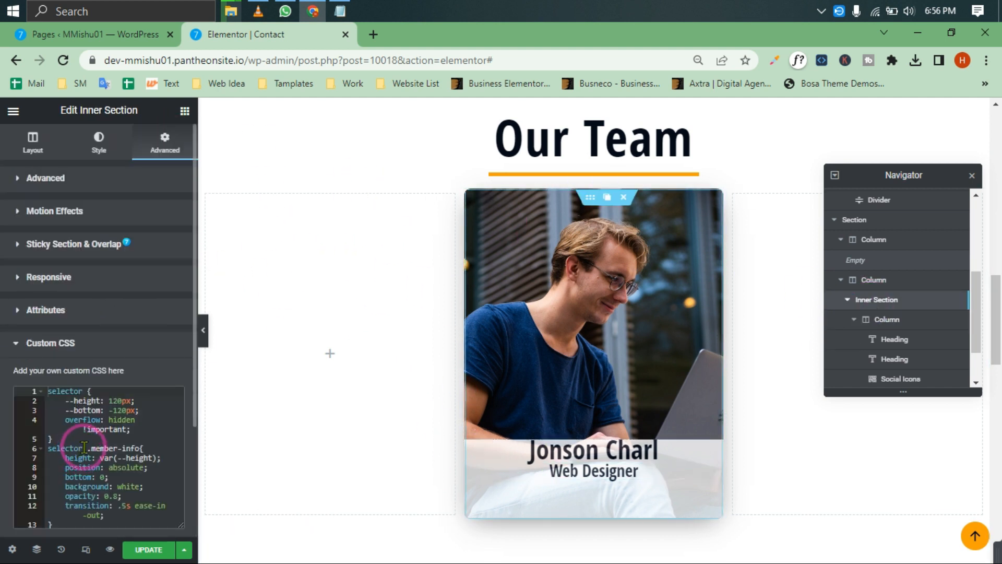
{"action": "scroll", "coordinate": [141, 332], "scroll_direction": "down", "scroll_amount": 3}
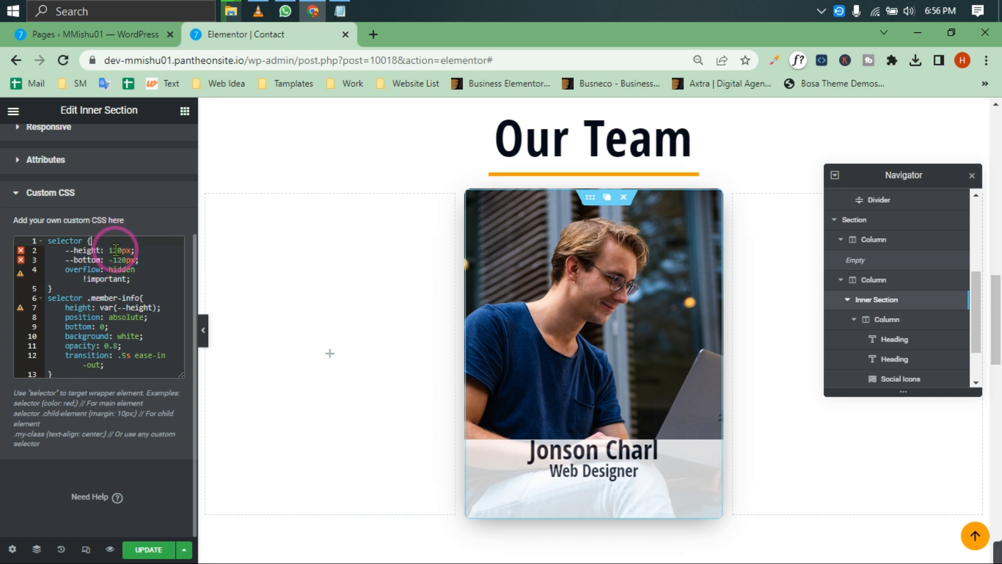
{"action": "key", "text": "BackSpace"}
{"action": "type", "text": "8"}
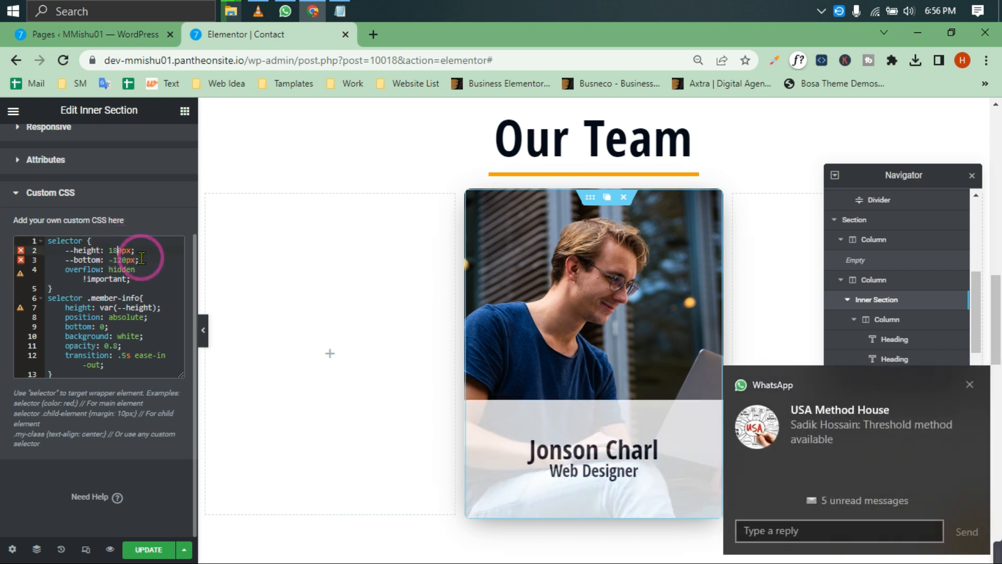
{"action": "key", "text": "BackSpace"}
{"action": "type", "text": "5"}
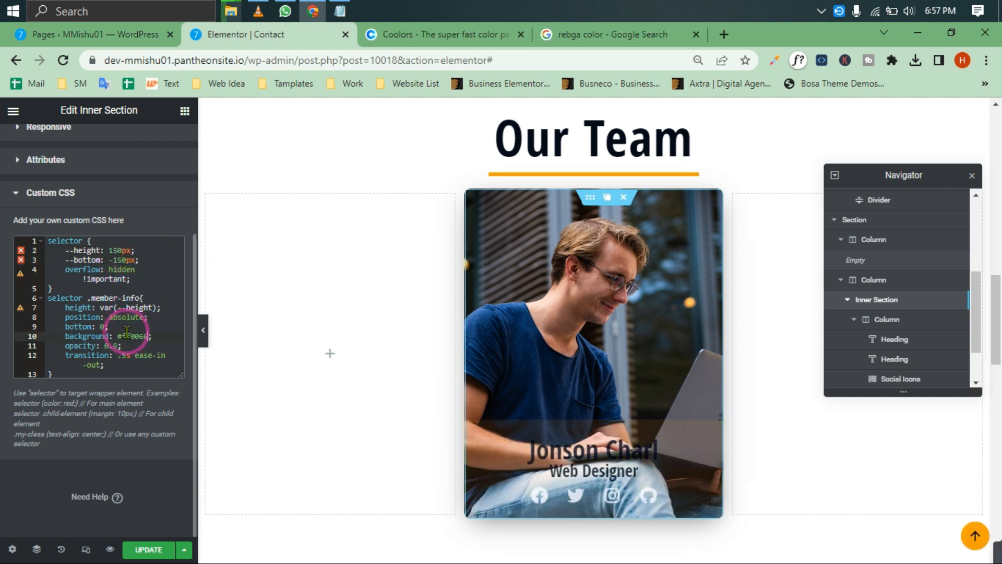
Step: Set the text color of both the card's name heading and its Web Designer heading to white
{"action": "left_click", "coordinate": [570, 451]}
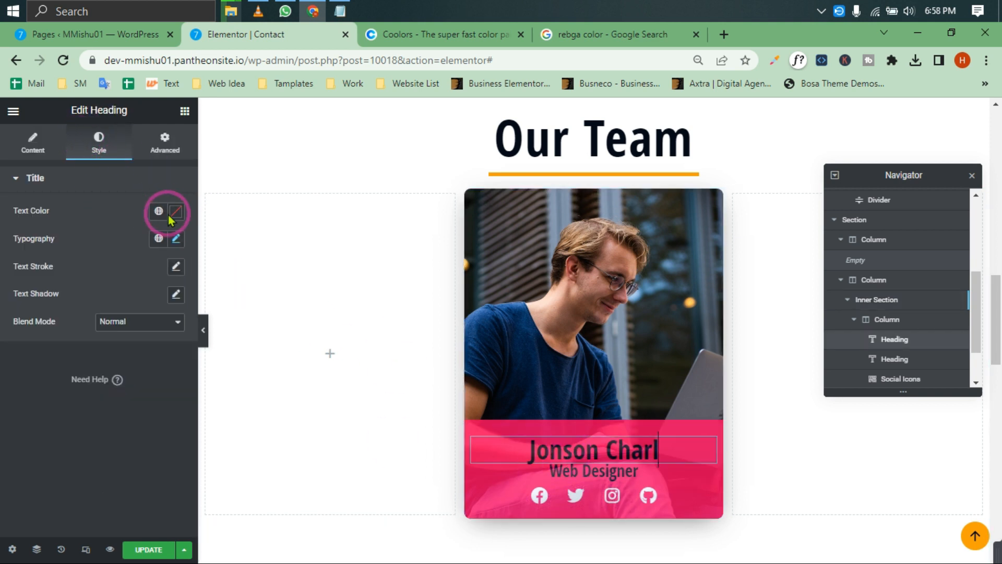
{"action": "left_click", "coordinate": [174, 212]}
{"action": "left_click", "coordinate": [25, 263]}
{"action": "left_click", "coordinate": [88, 207]}
{"action": "left_click", "coordinate": [592, 470]}
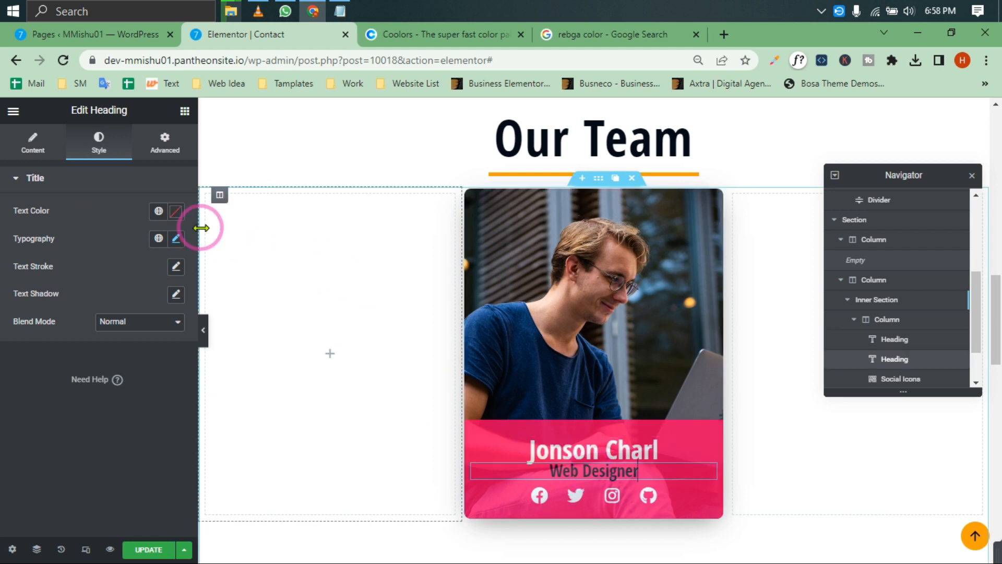
{"action": "left_click", "coordinate": [175, 210]}
{"action": "left_click", "coordinate": [26, 261]}
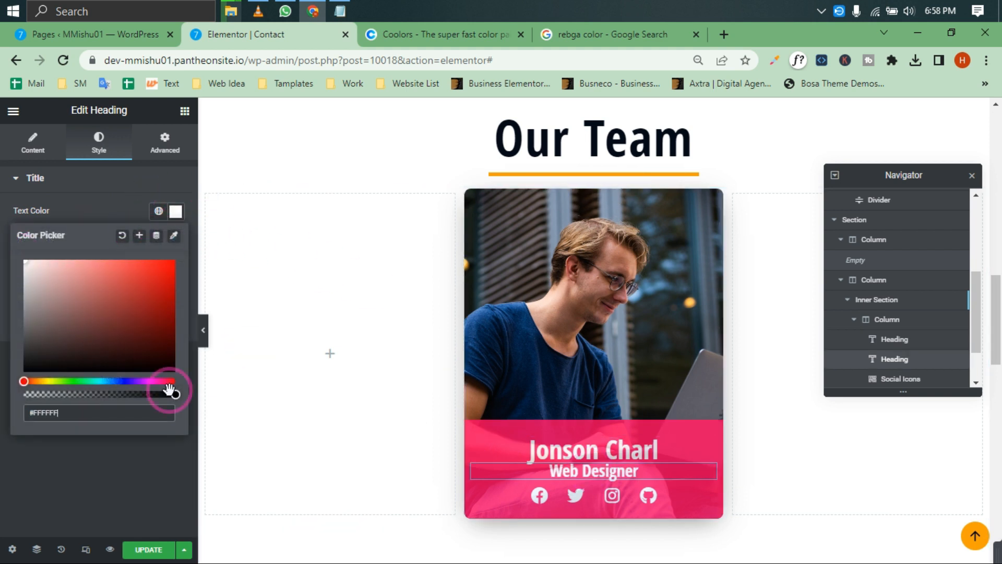
{"action": "left_click", "coordinate": [111, 474]}
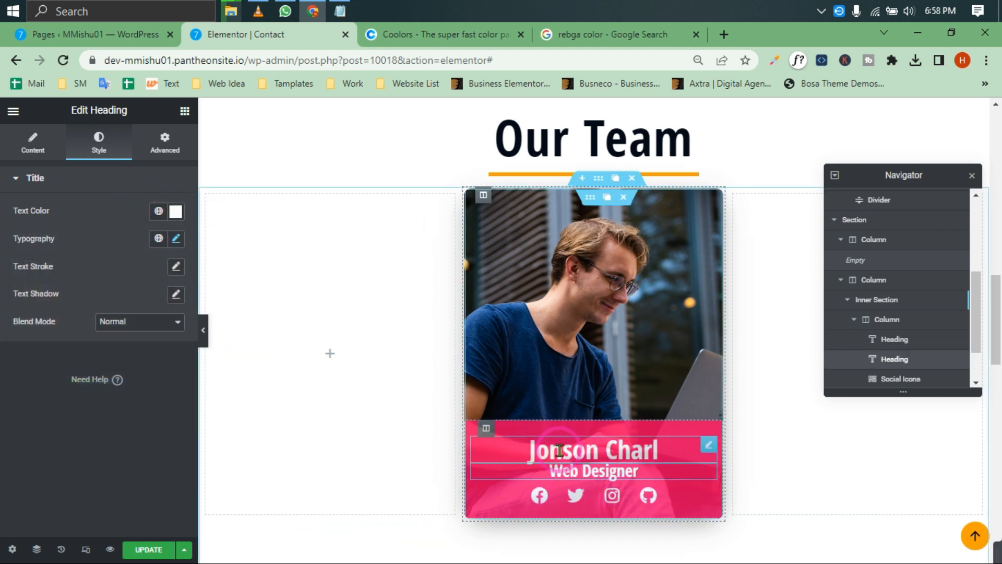
Step: Set the member-info opacity to 0.9 in the inner section's custom CSS after trying 0.5 and 0.6
{"action": "left_click", "coordinate": [590, 198]}
{"action": "scroll", "coordinate": [94, 365], "scroll_direction": "down", "scroll_amount": 3}
{"action": "left_click", "coordinate": [85, 441]}
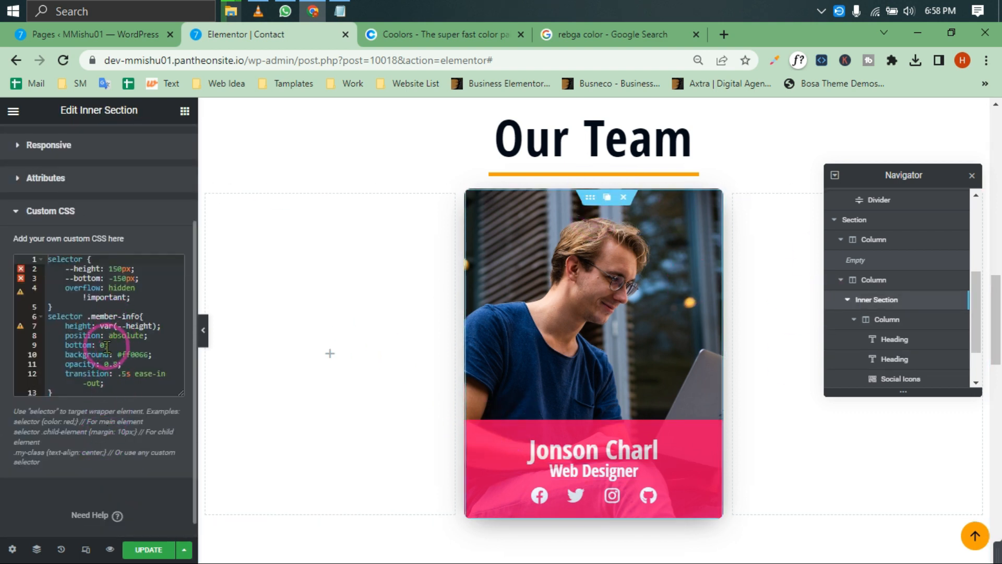
{"action": "key", "text": "BackSpace"}
{"action": "type", "text": "5"}
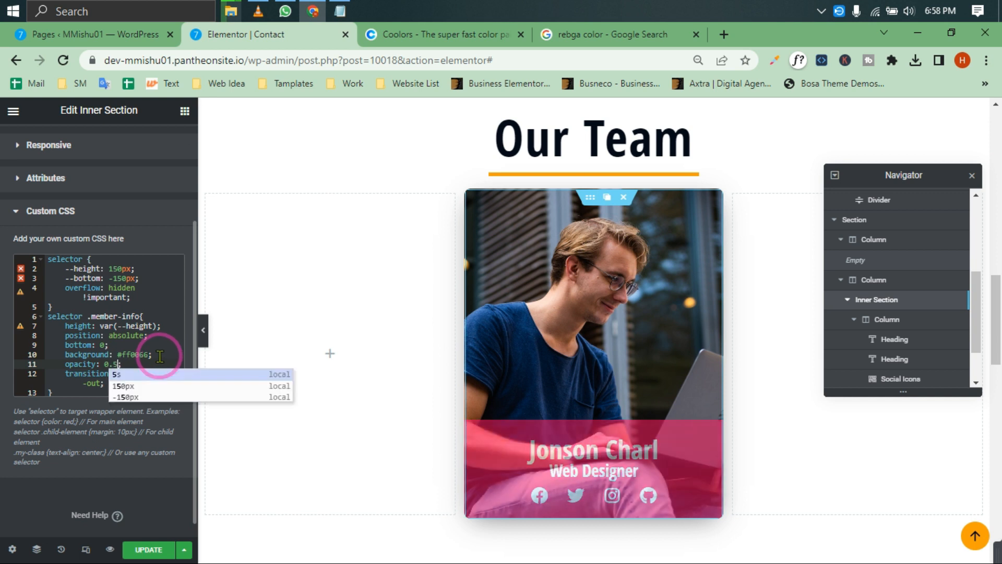
{"action": "key", "text": "BackSpace"}
{"action": "type", "text": "6"}
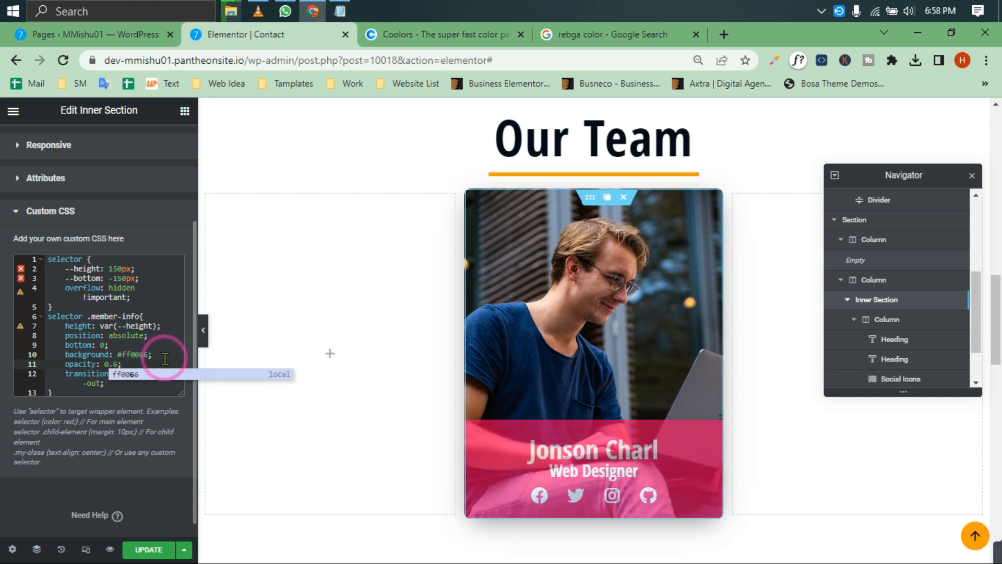
{"action": "key", "text": "BackSpace"}
{"action": "type", "text": "9"}
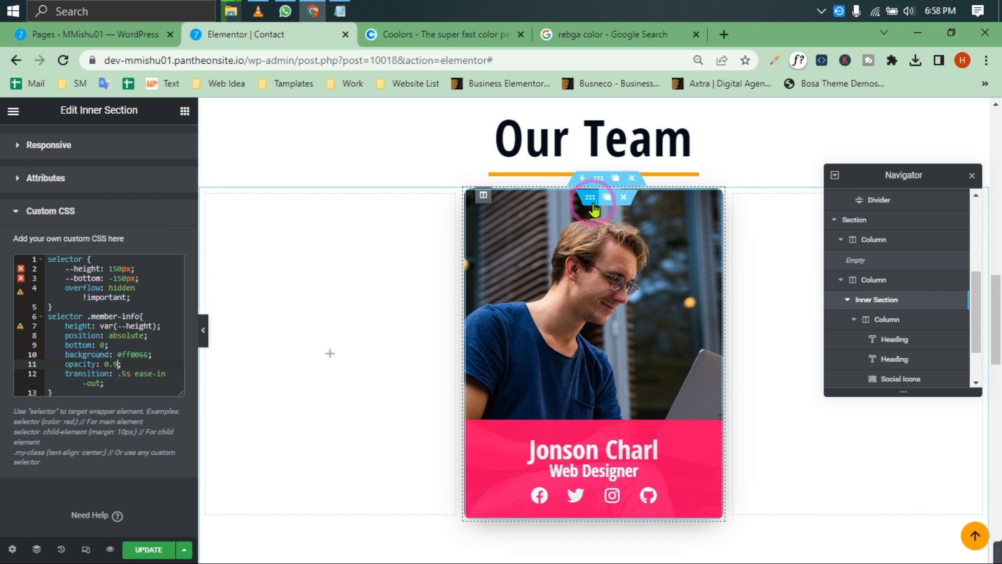
Step: Copy the code under "Hover Hide/Show CSS" from the Profile Card Hover CSS.txt file in Notepad
{"action": "left_click", "coordinate": [339, 10]}
{"action": "scroll", "coordinate": [501, 348], "scroll_direction": "down", "scroll_amount": 3}
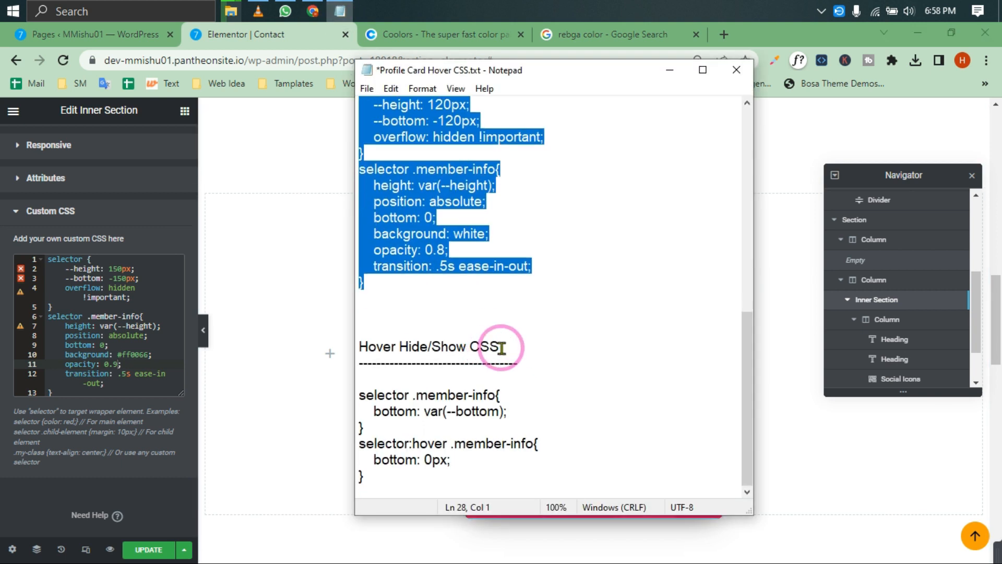
{"action": "left_click_drag", "start_coordinate": [371, 488], "coordinate": [359, 395]}
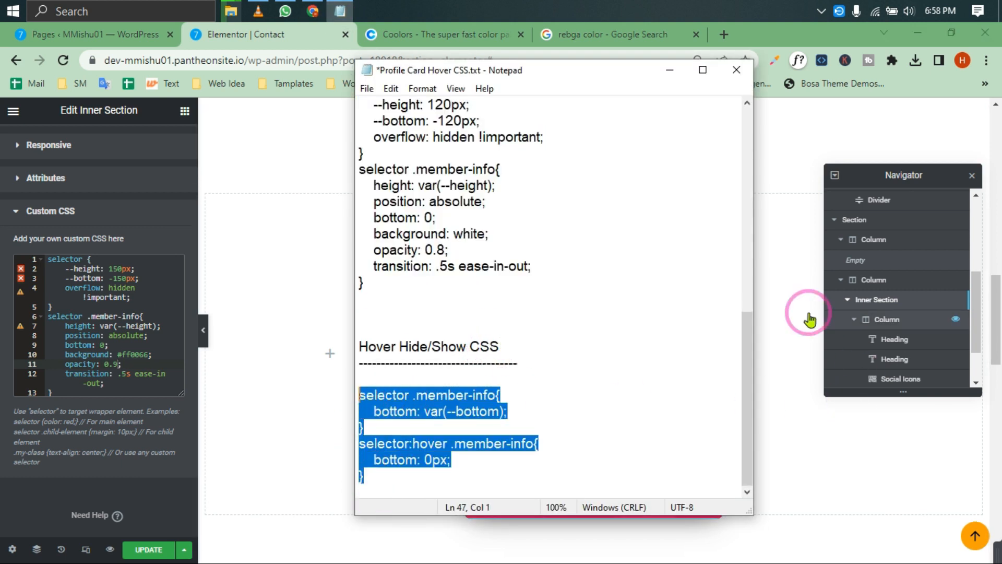
{"action": "right_click", "coordinate": [488, 451]}
{"action": "left_click", "coordinate": [468, 233]}
Step: Back in Elementor, paste the copied hover code below the existing custom CSS of the card's inner section
{"action": "left_click", "coordinate": [886, 300]}
{"action": "left_click", "coordinate": [71, 390]}
{"action": "key", "text": "ctrl+v"}
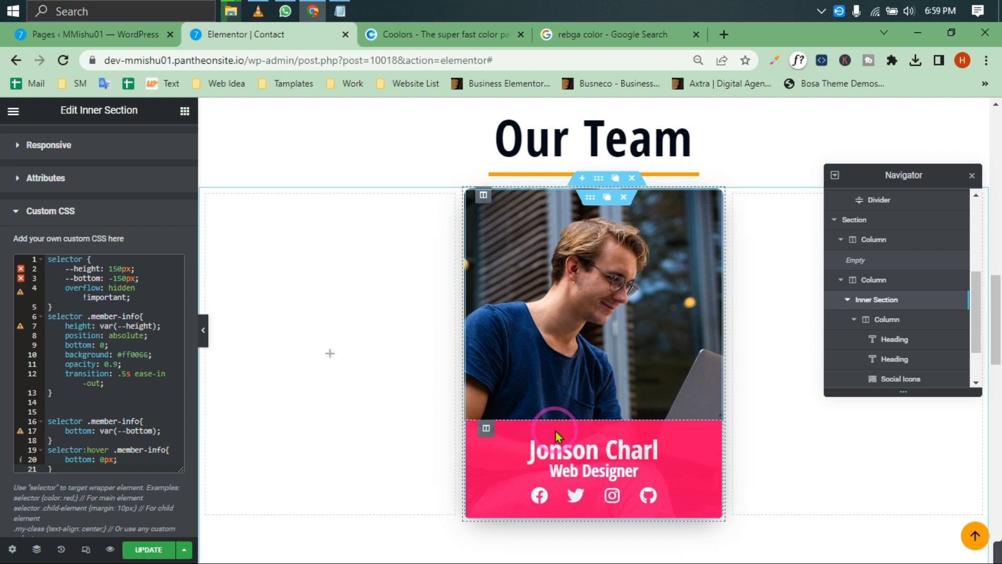
Step: Preview the card with the editing panel collapsed and set the team section's top padding to 20 px
{"action": "left_click", "coordinate": [205, 330]}
{"action": "left_click", "coordinate": [5, 330]}
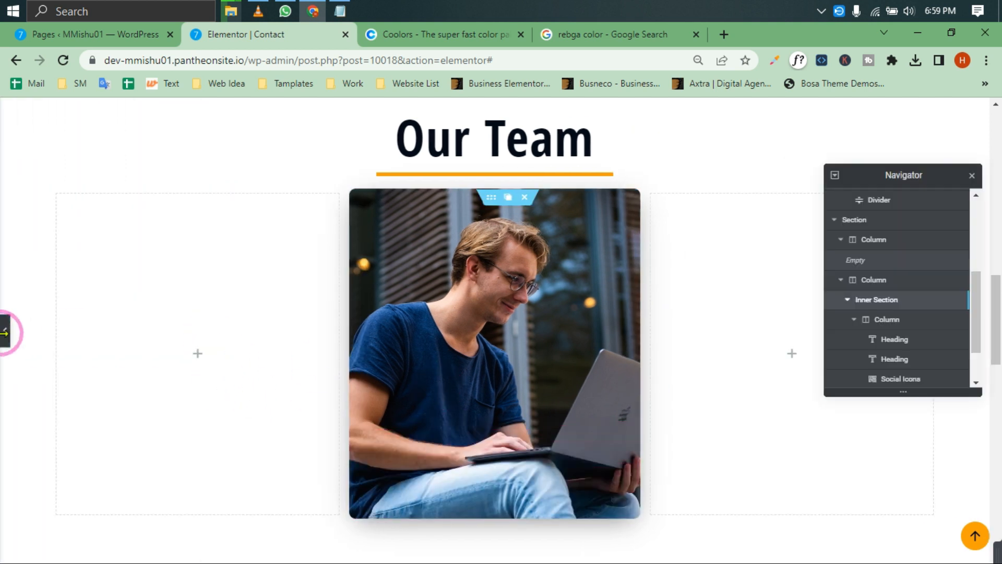
{"action": "left_click", "coordinate": [598, 179]}
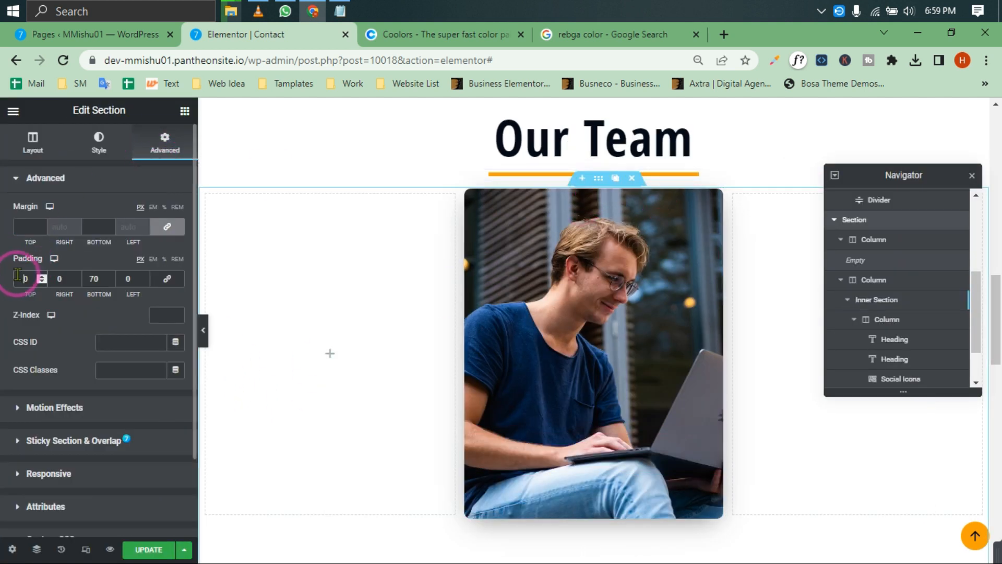
{"action": "type", "text": "2"}
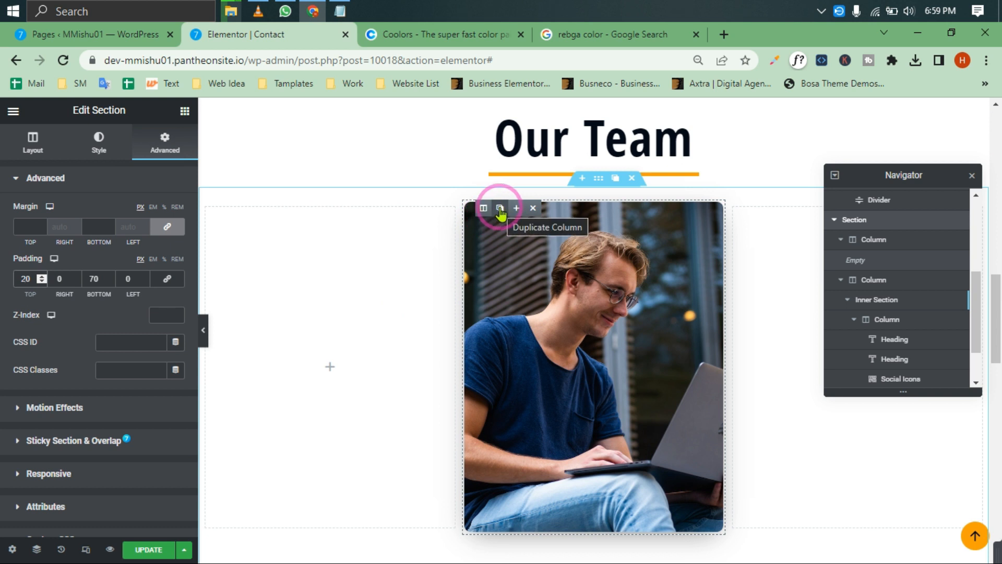
Step: Duplicate the column containing the team card twice to get three identical cards
{"action": "left_click", "coordinate": [872, 240]}
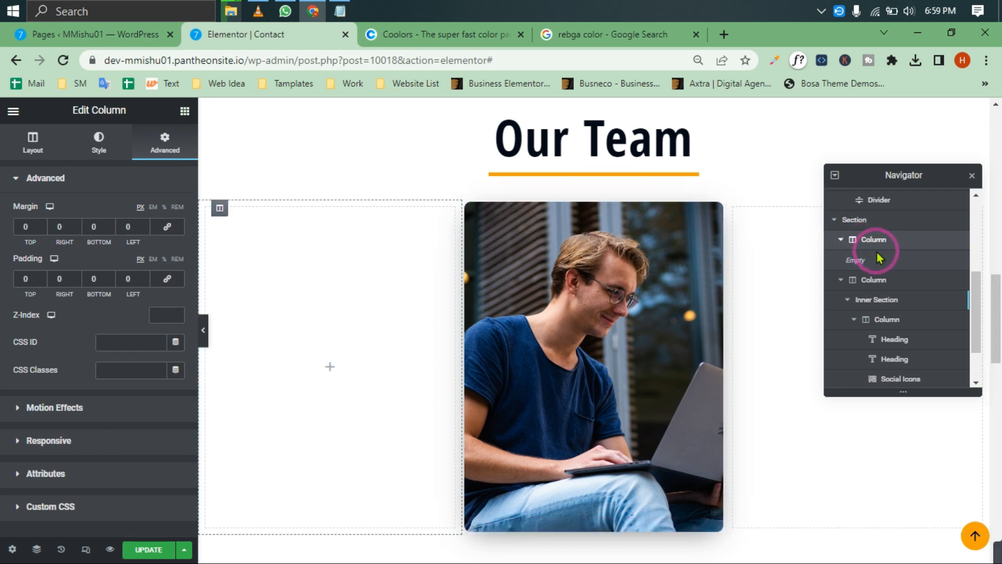
{"action": "left_click", "coordinate": [871, 281]}
{"action": "right_click", "coordinate": [870, 286]}
{"action": "left_click", "coordinate": [898, 312]}
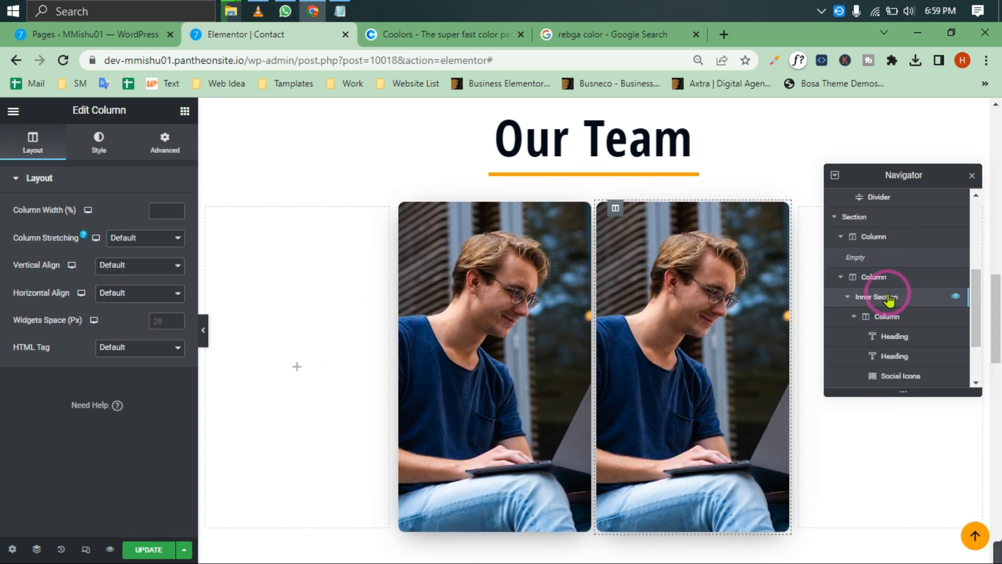
{"action": "scroll", "coordinate": [887, 303], "scroll_direction": "down", "scroll_amount": 2}
{"action": "right_click", "coordinate": [869, 321]}
{"action": "left_click", "coordinate": [901, 348]}
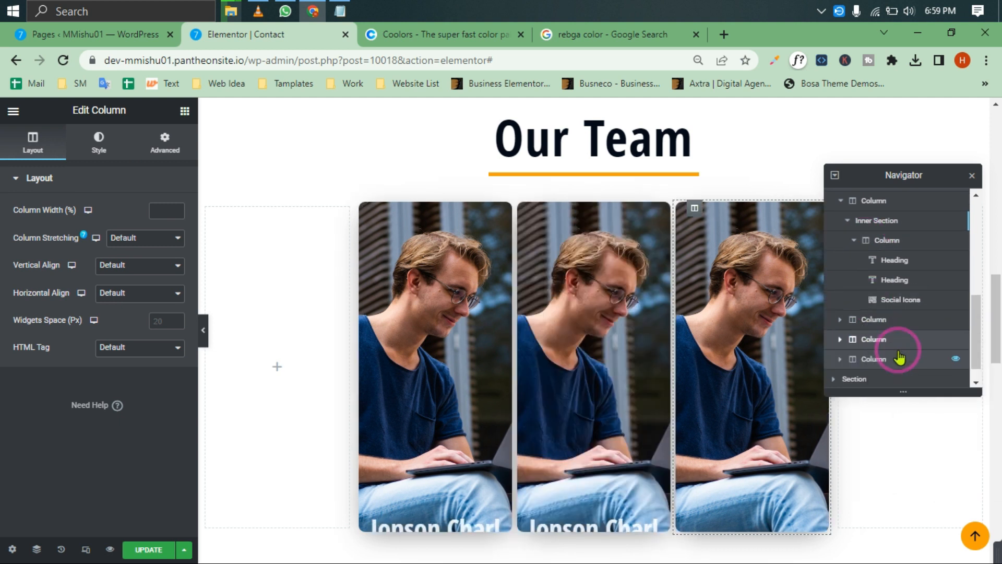
Step: Delete the empty columns on both sides of the three team cards
{"action": "left_click", "coordinate": [270, 207]}
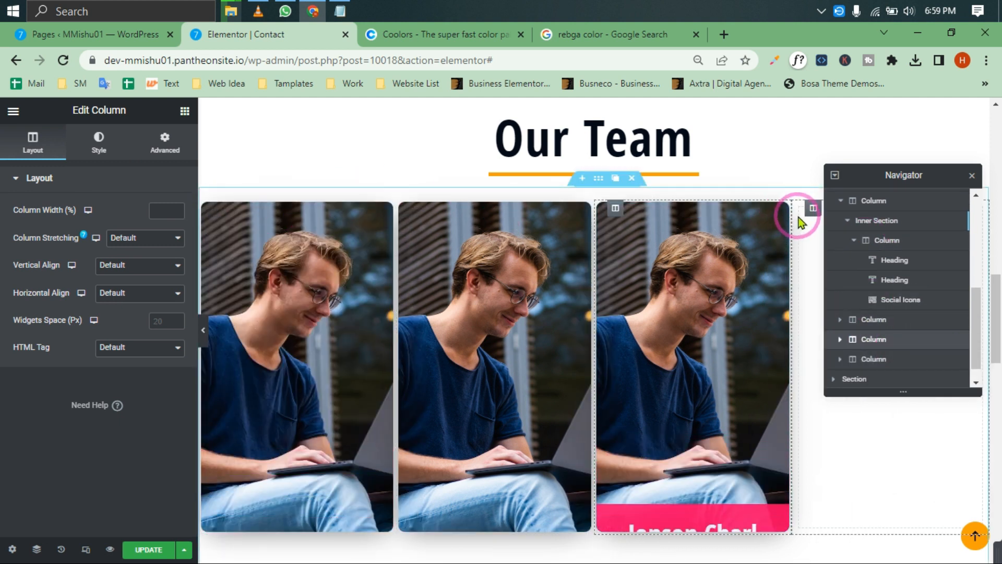
{"action": "left_click_drag", "start_coordinate": [863, 180], "coordinate": [838, 203]}
{"action": "left_click", "coordinate": [946, 201]}
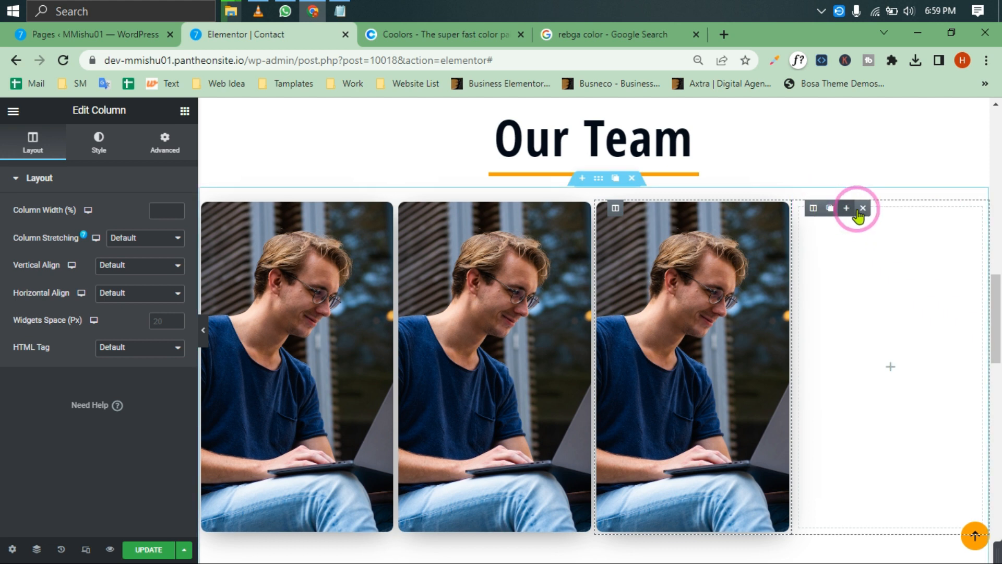
{"action": "left_click", "coordinate": [862, 208]}
Step: Set the team section's boxed content width to 1350 after trying and previewing 1150 and 1250
{"action": "left_click", "coordinate": [598, 178]}
{"action": "left_click", "coordinate": [32, 141]}
{"action": "left_click", "coordinate": [159, 253]}
{"action": "type", "text": "1150"}
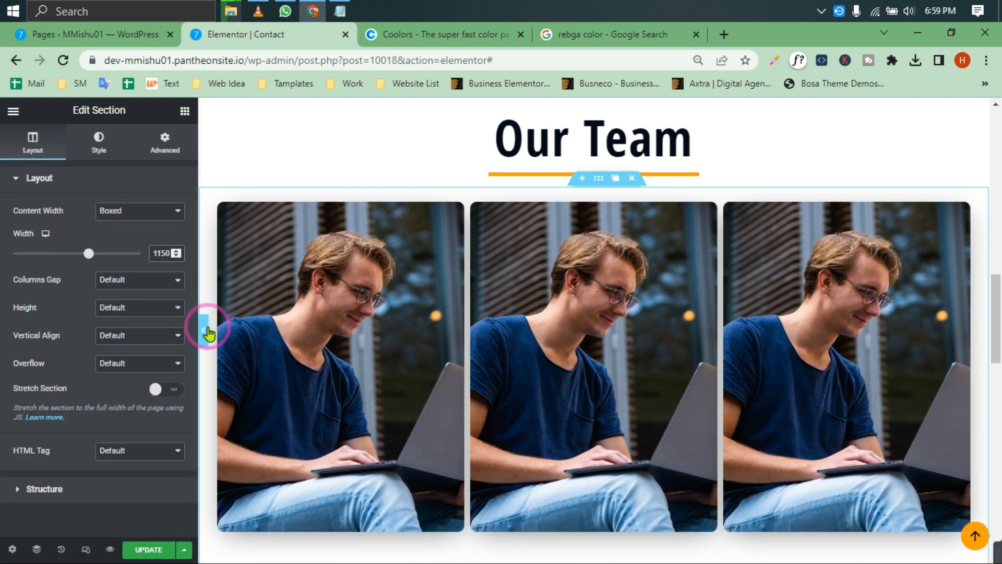
{"action": "left_click", "coordinate": [205, 330]}
{"action": "left_click", "coordinate": [7, 325]}
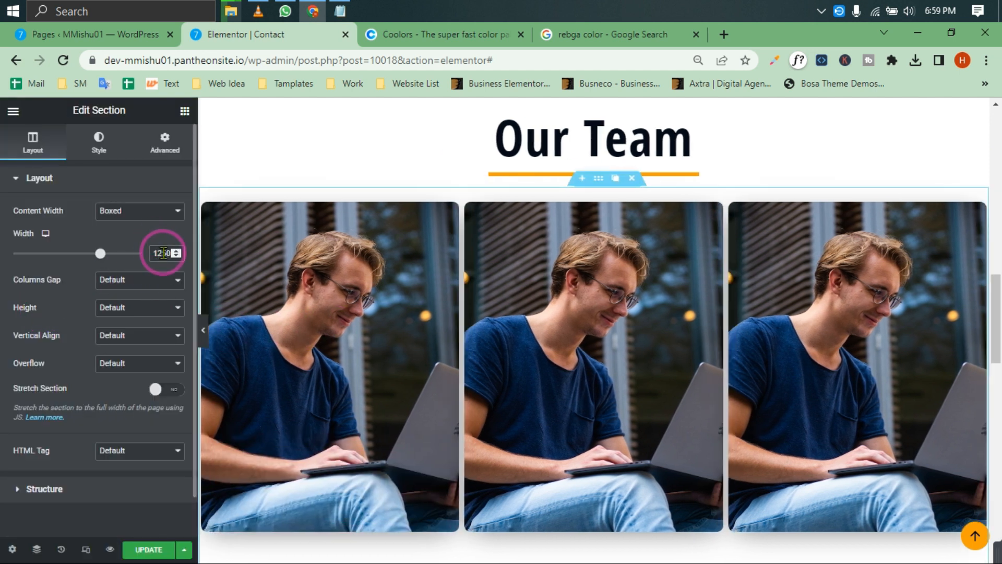
{"action": "left_click", "coordinate": [205, 329]}
{"action": "left_click", "coordinate": [8, 318]}
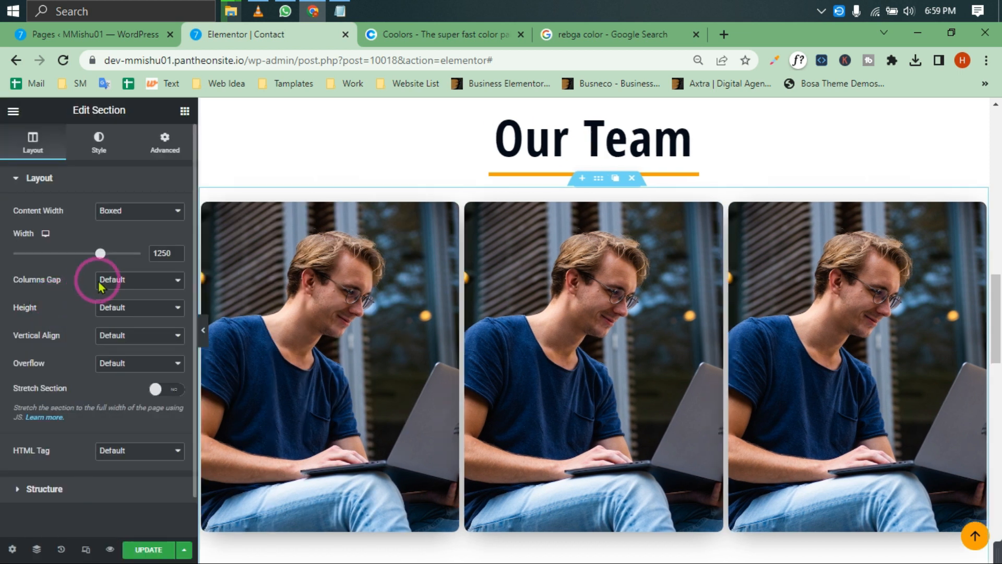
{"action": "type", "text": "1350"}
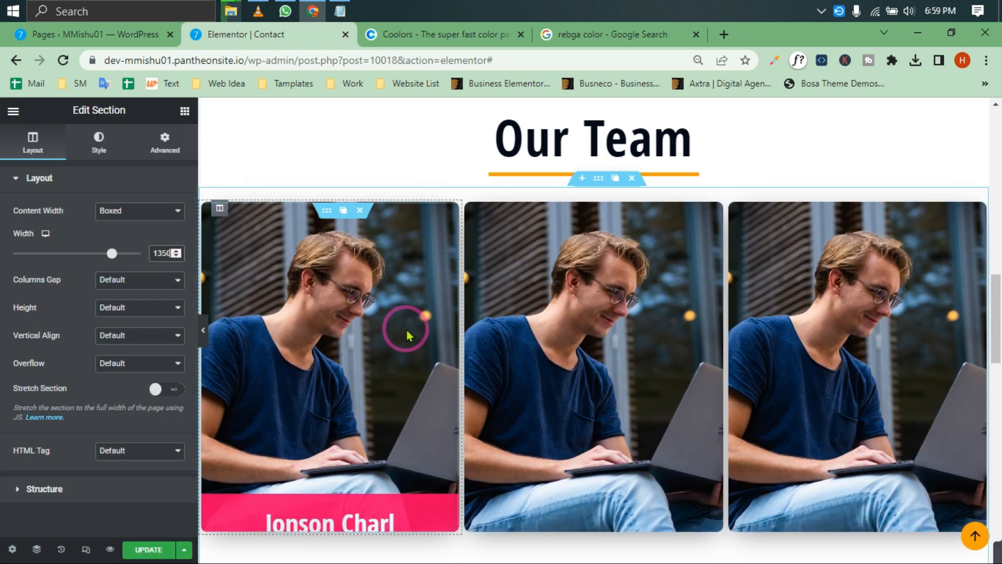
Step: Set the first card column's right and left margins to 10 px
{"action": "left_click", "coordinate": [219, 208]}
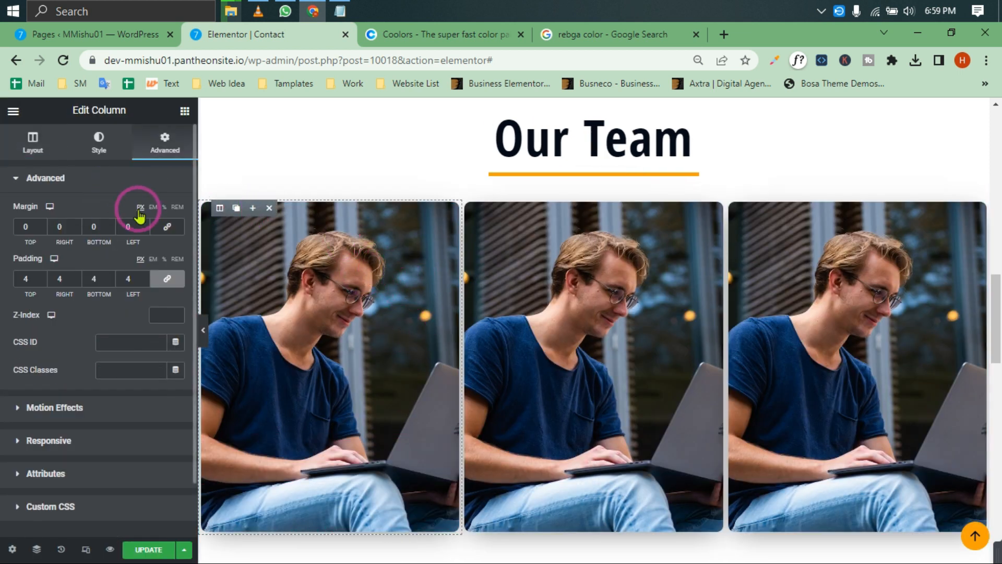
{"action": "left_click", "coordinate": [56, 227]}
{"action": "type", "text": "1"}
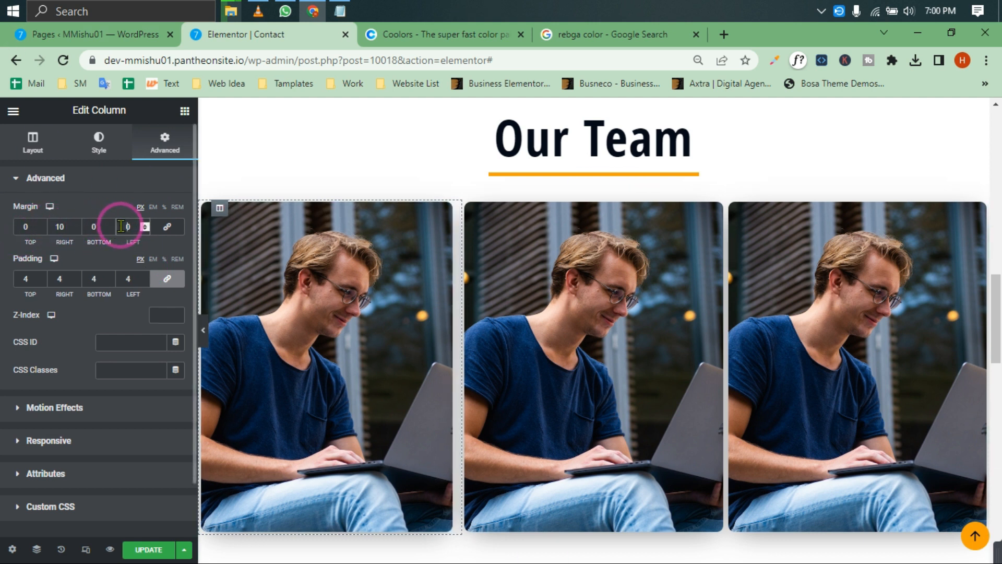
Step: Set the second card column's right and left margins to 10 px
{"action": "left_click", "coordinate": [483, 208]}
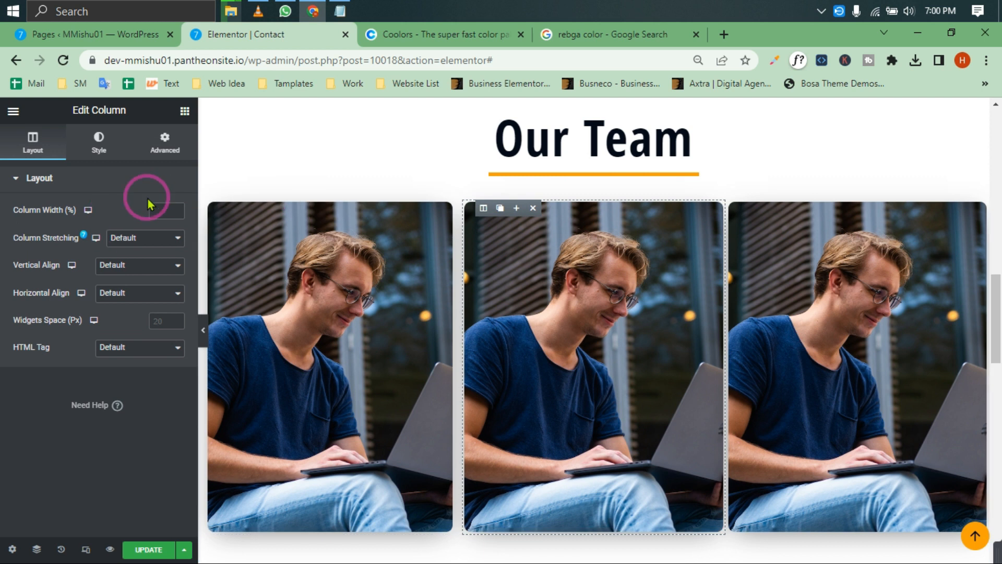
{"action": "left_click", "coordinate": [165, 142]}
{"action": "left_click", "coordinate": [58, 226]}
{"action": "type", "text": "1"}
{"action": "left_click", "coordinate": [125, 226]}
{"action": "type", "text": "1"}
Step: Set the third card column's right and left margins to 10 px and preview the card row at full width
{"action": "left_click", "coordinate": [748, 208]}
{"action": "left_click", "coordinate": [165, 142]}
{"action": "left_click", "coordinate": [41, 224]}
{"action": "left_click", "coordinate": [41, 228]}
{"action": "left_click", "coordinate": [62, 230]}
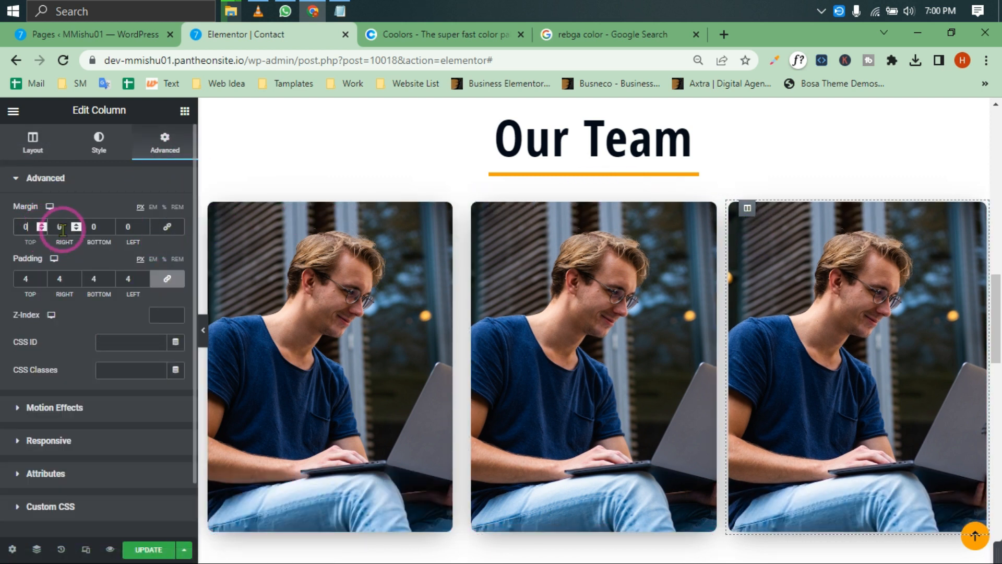
{"action": "left_click", "coordinate": [203, 329]}
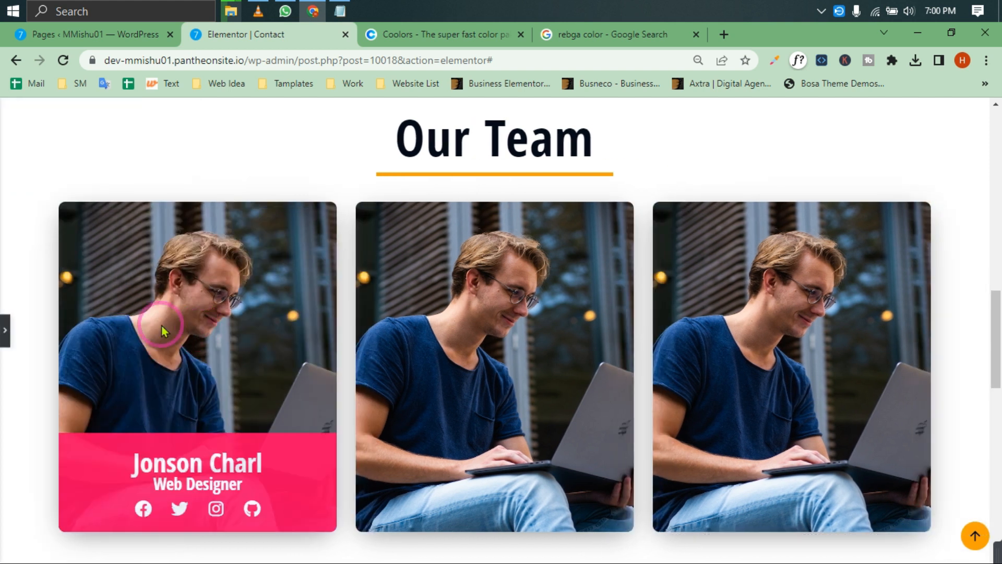
{"action": "left_click", "coordinate": [2, 326]}
Step: Increase the first card column's right margin to 30 px
{"action": "left_click", "coordinate": [300, 262]}
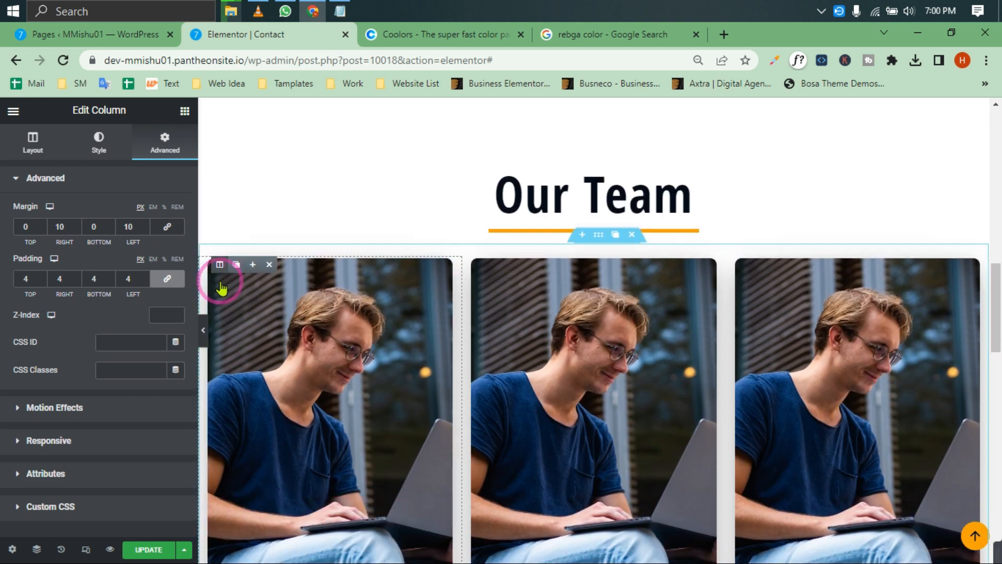
{"action": "left_click", "coordinate": [128, 225]}
{"action": "left_click", "coordinate": [135, 229]}
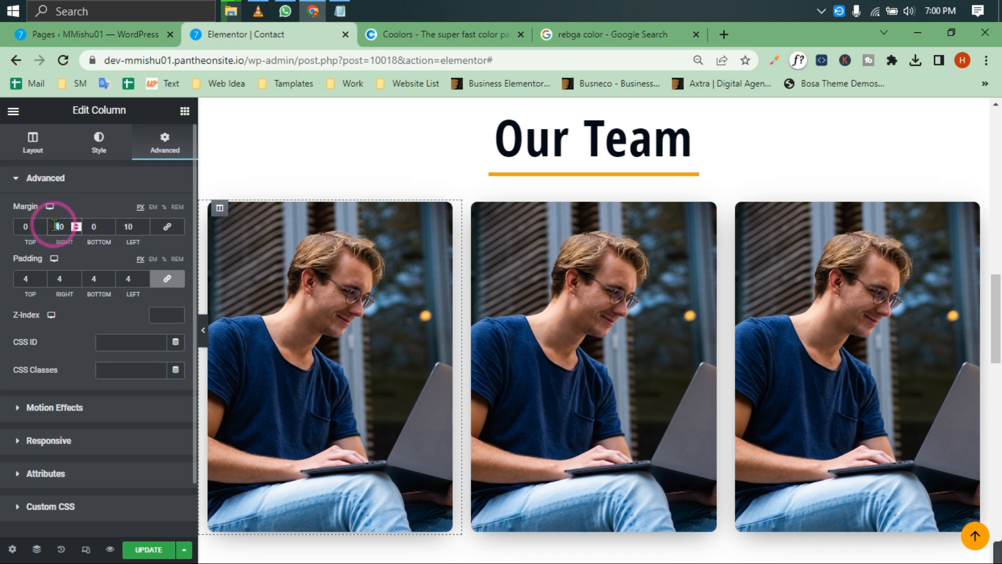
{"action": "type", "text": "3"}
Step: Set the second card column's right and left margins to 20 px
{"action": "left_click", "coordinate": [481, 208]}
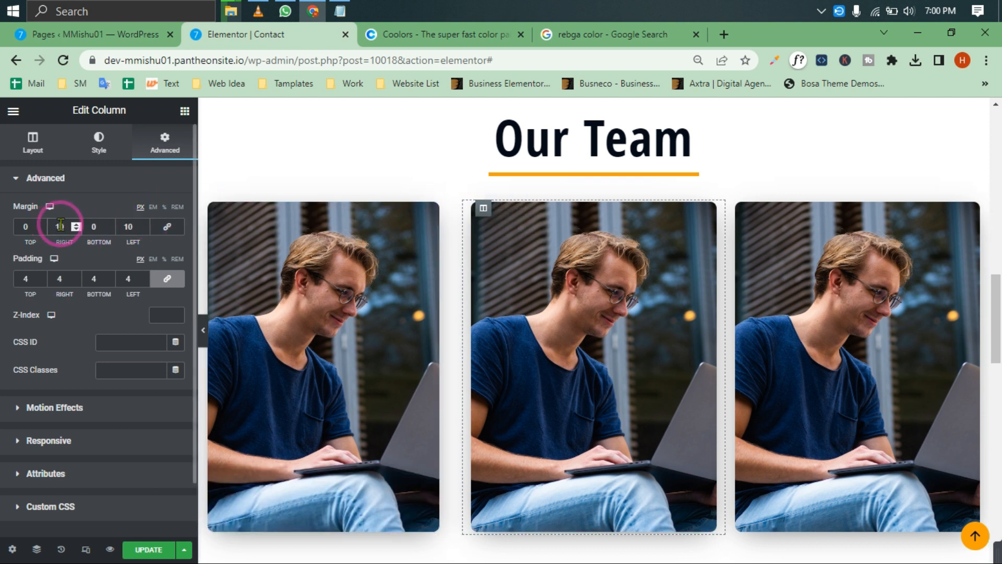
{"action": "type", "text": "2"}
{"action": "left_click", "coordinate": [202, 248]}
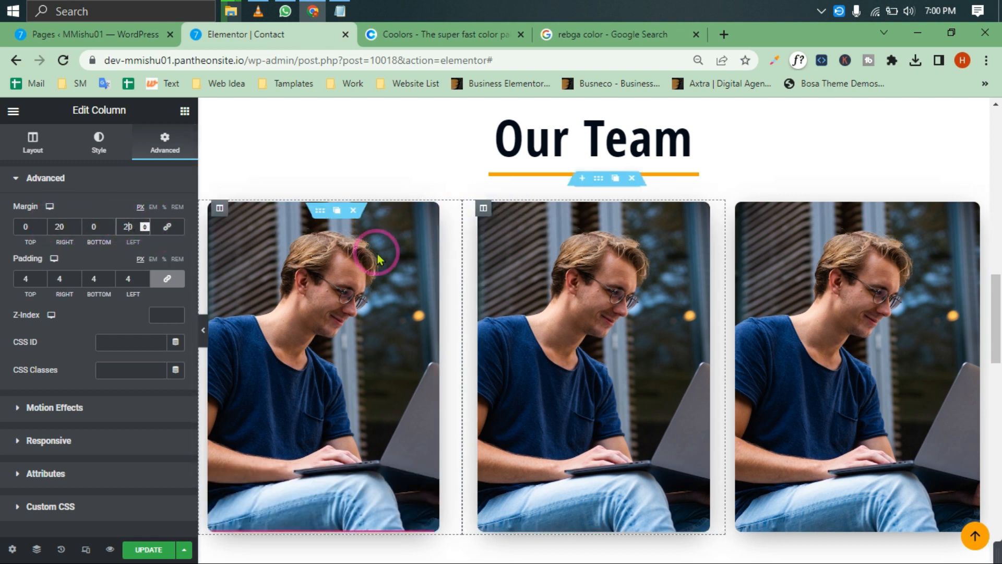
Step: Set the third card column's left margin to 40 px and preview the card row at full width
{"action": "left_click", "coordinate": [744, 209]}
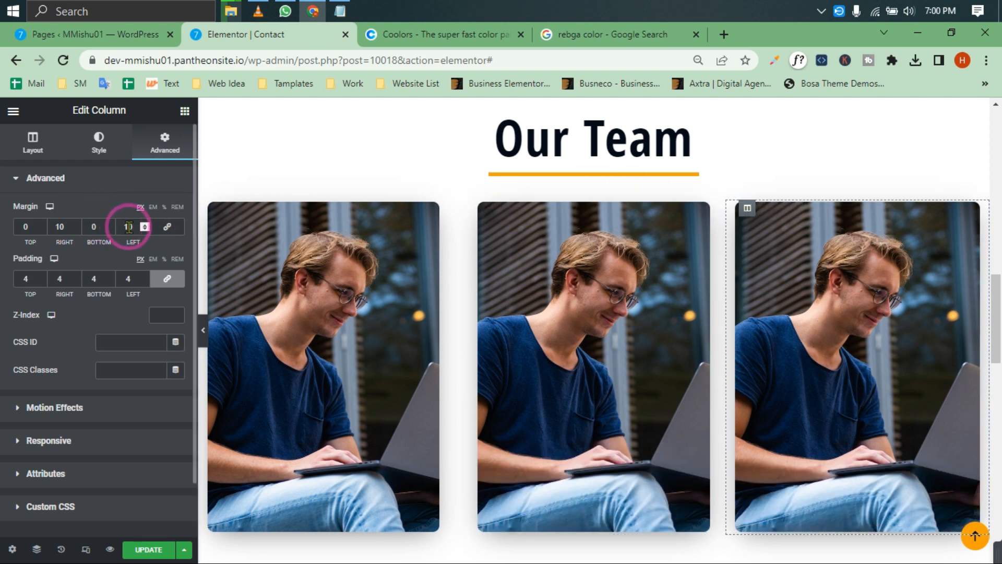
{"action": "type", "text": "4"}
{"action": "left_click", "coordinate": [128, 273]}
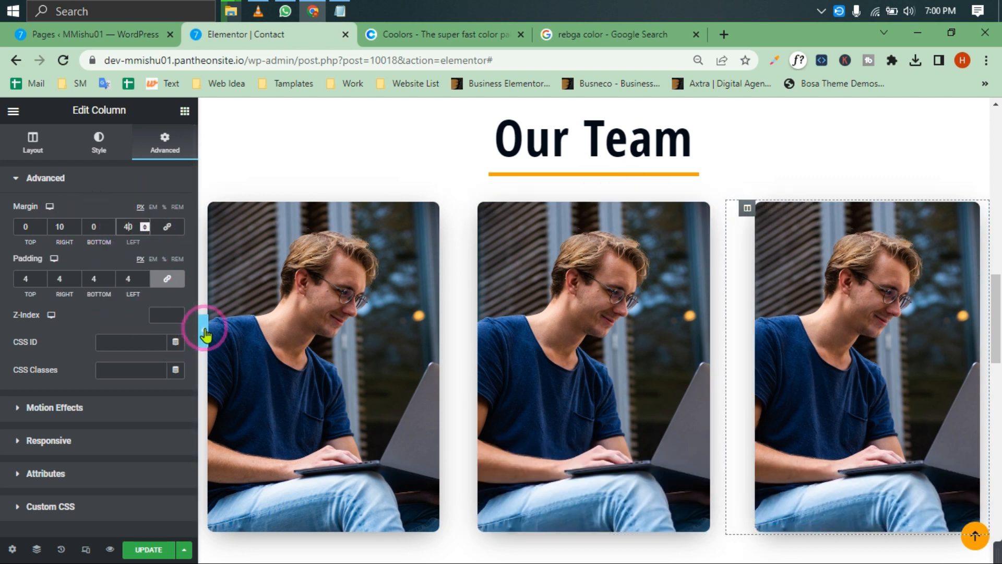
{"action": "left_click", "coordinate": [204, 332]}
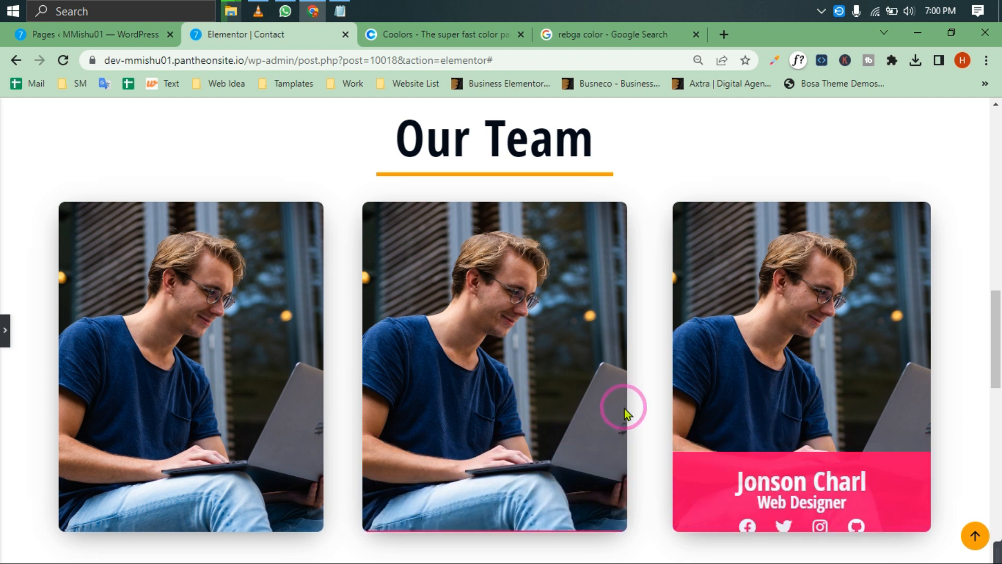
{"action": "left_click", "coordinate": [5, 334]}
Step: Replace the middle card's background image with the photo of the man in a suit at a white desk
{"action": "scroll", "coordinate": [329, 396], "scroll_direction": "down", "scroll_amount": 1}
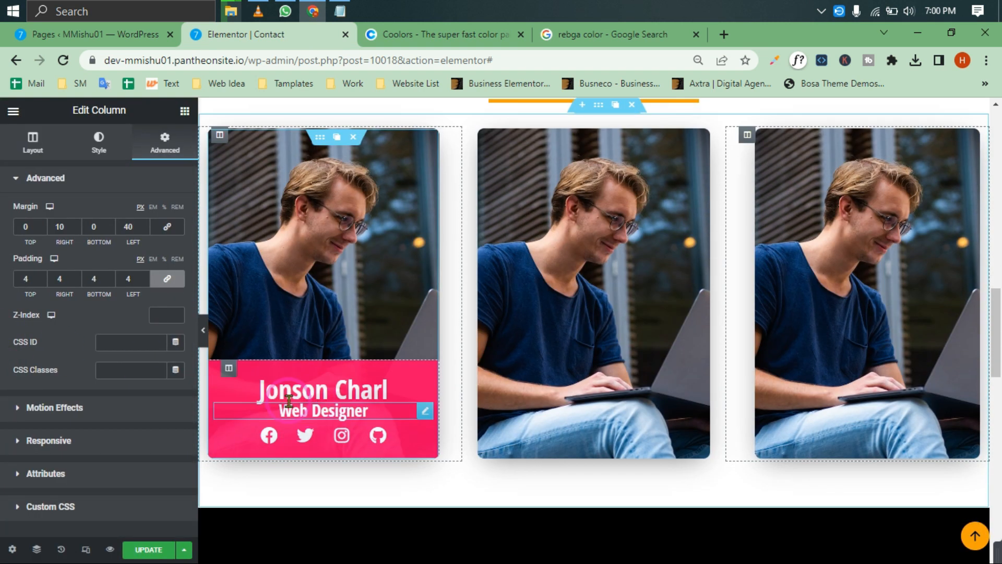
{"action": "left_click", "coordinate": [288, 396]}
{"action": "left_click", "coordinate": [600, 405]}
{"action": "left_click", "coordinate": [590, 137]}
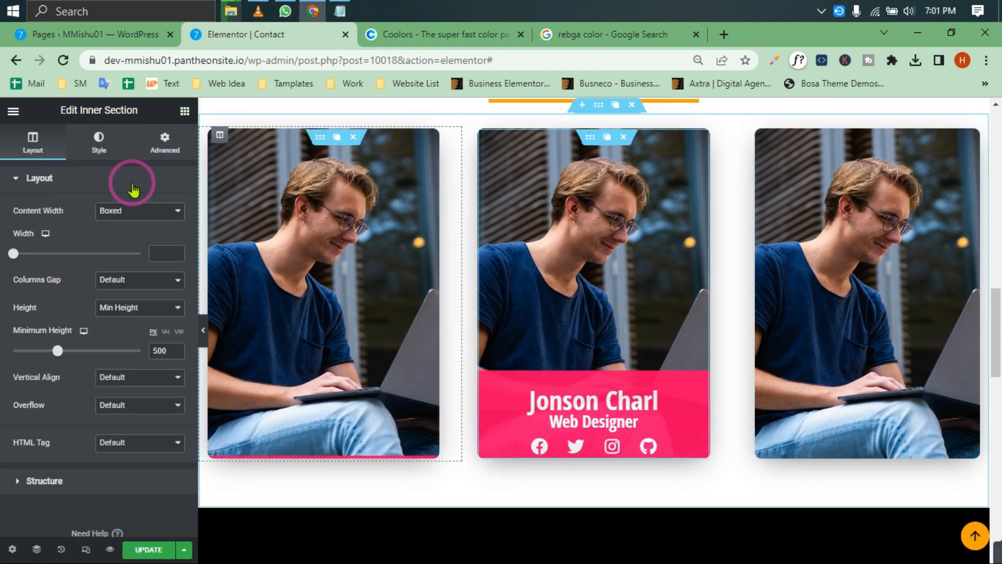
{"action": "left_click", "coordinate": [99, 143]}
{"action": "left_click", "coordinate": [96, 334]}
{"action": "left_click", "coordinate": [309, 273]}
{"action": "left_click", "coordinate": [926, 527]}
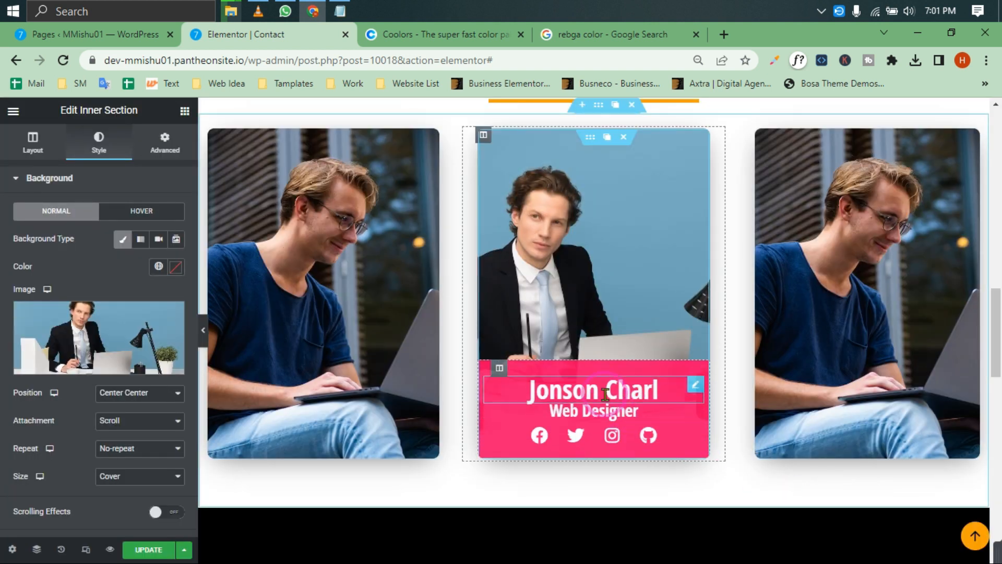
Step: Replace the name heading on the middle card with the first member name cut from the Notepad notes
{"action": "left_click", "coordinate": [553, 393]}
{"action": "left_click", "coordinate": [340, 10]}
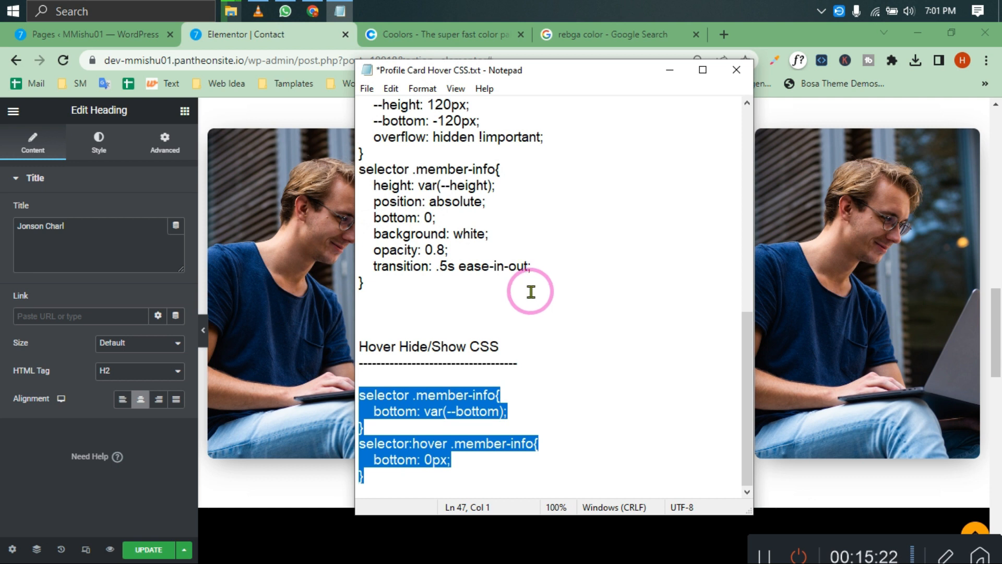
{"action": "scroll", "coordinate": [518, 277], "scroll_direction": "up", "scroll_amount": 9}
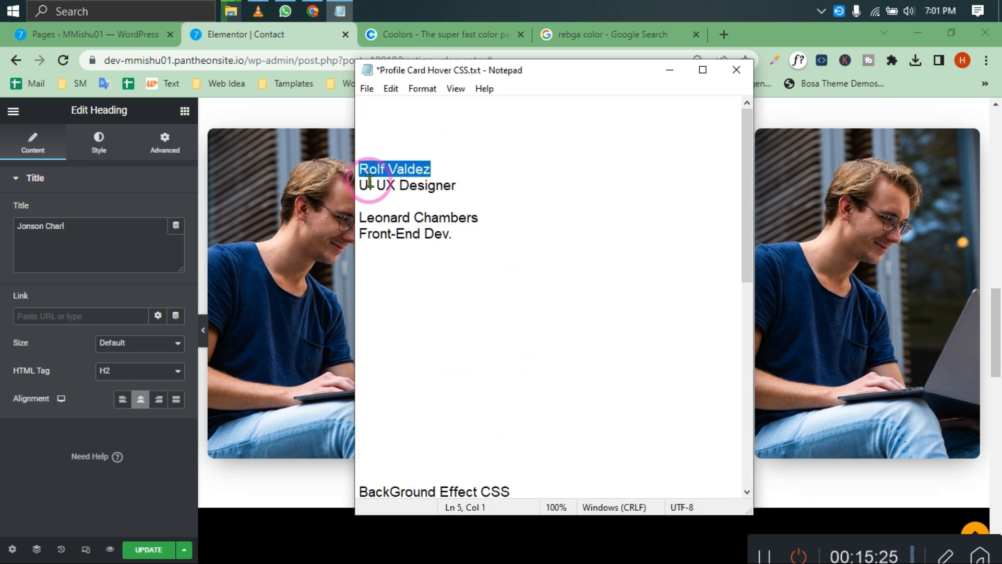
{"action": "key", "text": "ctrl+x"}
{"action": "left_click", "coordinate": [306, 381]}
{"action": "left_click", "coordinate": [564, 397]}
{"action": "left_click_drag", "start_coordinate": [70, 226], "coordinate": [2, 224]}
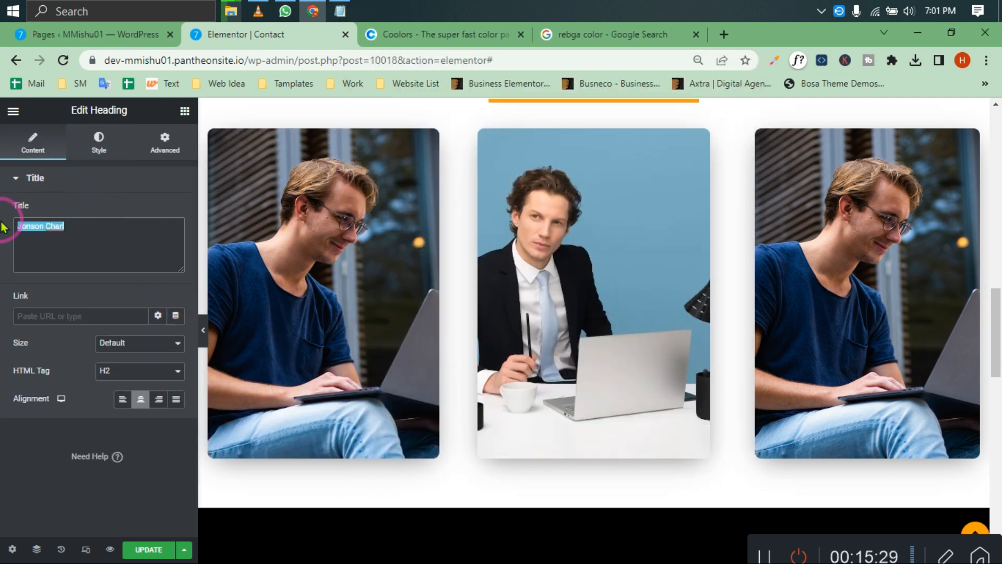
Step: Replace the middle card's job title with "UI UX Designer" from the Notepad notes
{"action": "left_click", "coordinate": [340, 11]}
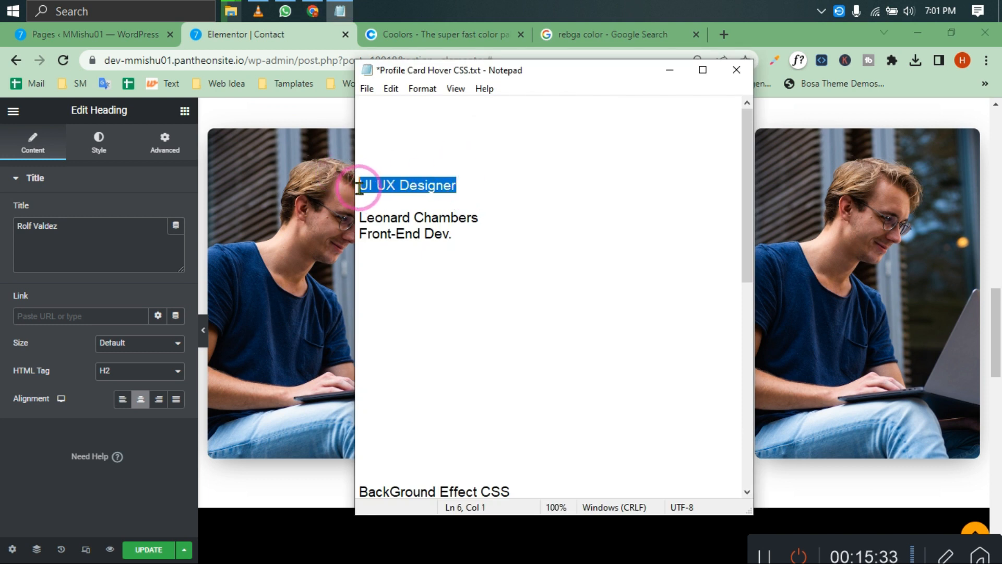
{"action": "left_click", "coordinate": [683, 78]}
{"action": "left_click", "coordinate": [595, 412]}
{"action": "left_click_drag", "start_coordinate": [67, 226], "coordinate": [3, 226]}
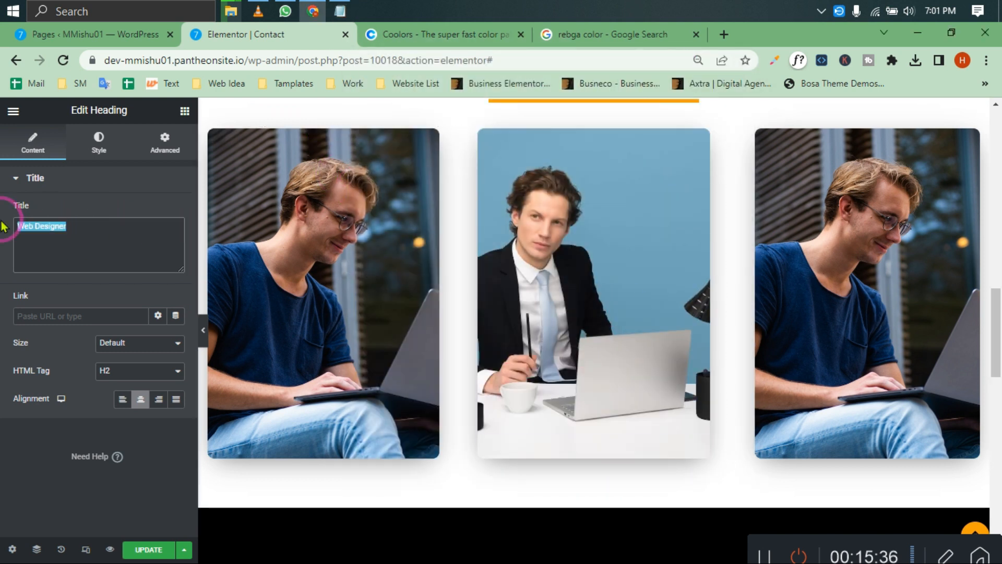
Step: Replace the third card's name heading with the remaining member name cut from the Notepad notes
{"action": "left_click", "coordinate": [339, 9]}
{"action": "key", "text": "ctrl+x"}
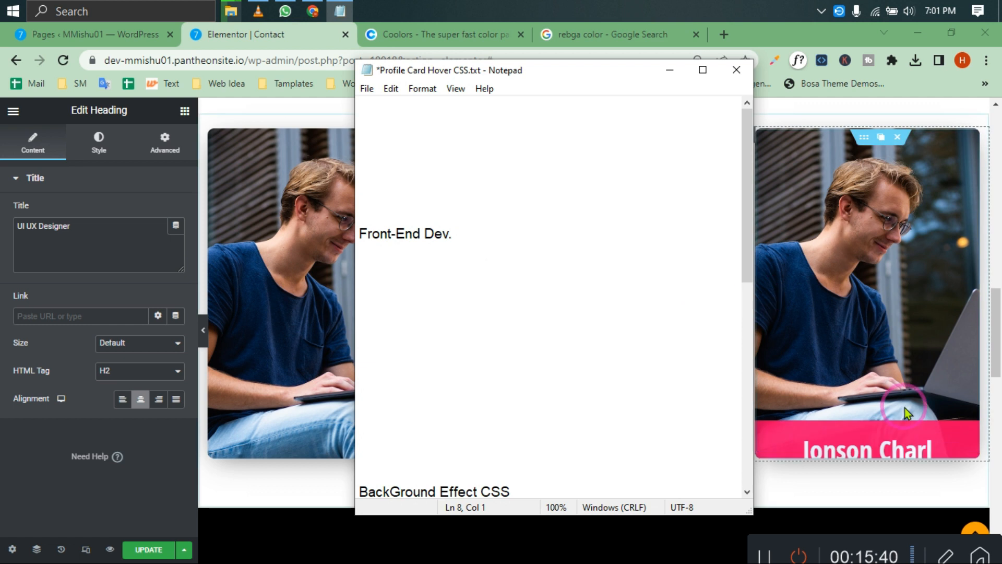
{"action": "left_click", "coordinate": [885, 391]}
Step: Replace the third card's job title with "Front-End Dev" from the Notepad notes
{"action": "left_click", "coordinate": [340, 10]}
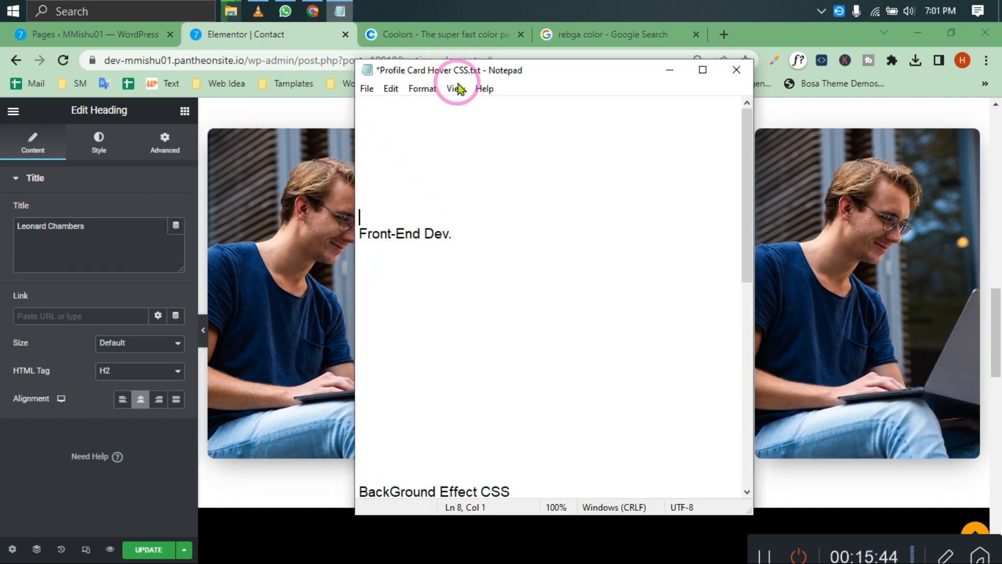
{"action": "left_click", "coordinate": [100, 234]}
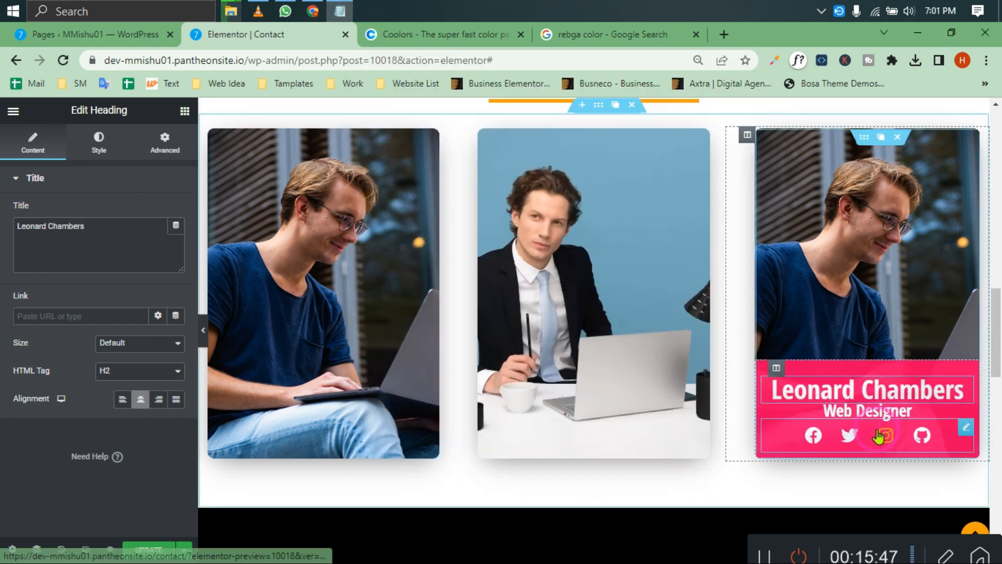
{"action": "key", "text": "ctrl+a"}
{"action": "key", "text": "ctrl+v"}
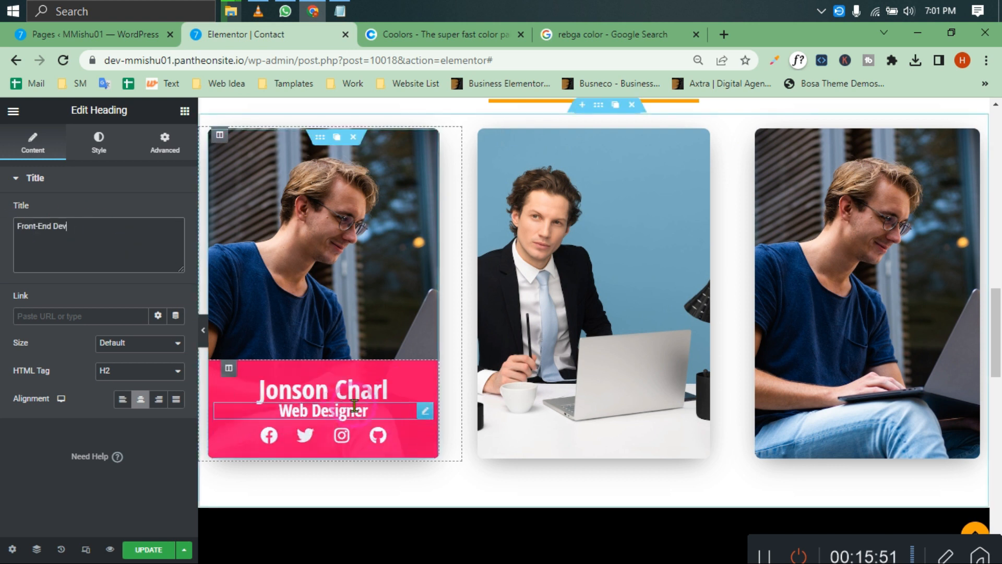
Step: Set the font weight of the first card's "Web Designer" job title to 500
{"action": "left_click", "coordinate": [98, 142]}
{"action": "left_click", "coordinate": [176, 239]}
{"action": "left_click", "coordinate": [125, 374]}
{"action": "left_click", "coordinate": [124, 414]}
{"action": "left_click", "coordinate": [140, 370]}
{"action": "left_click", "coordinate": [123, 425]}
Step: Set the font weight of the middle card's "UI UX Designer" job title to 500
{"action": "left_click", "coordinate": [545, 412]}
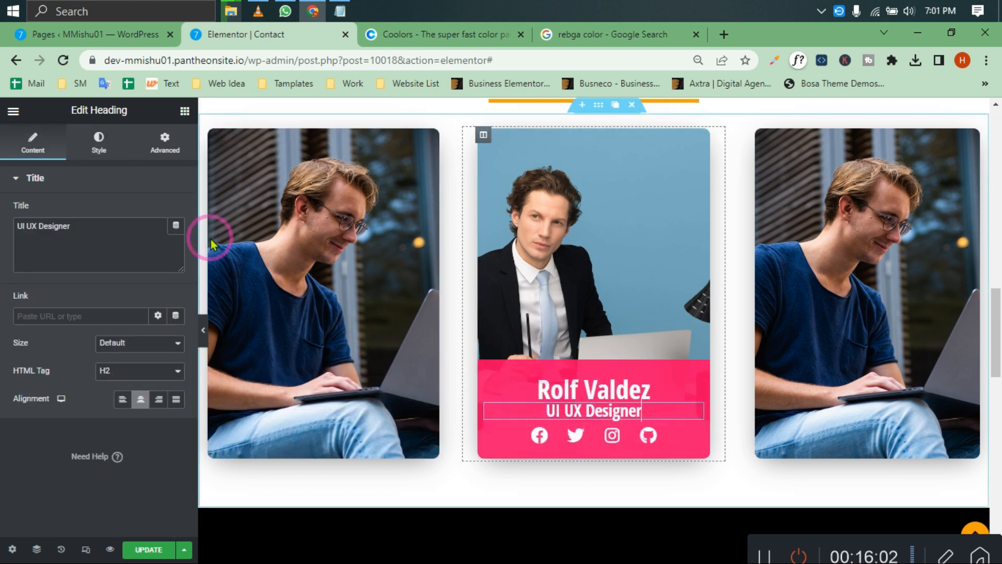
{"action": "left_click", "coordinate": [99, 152]}
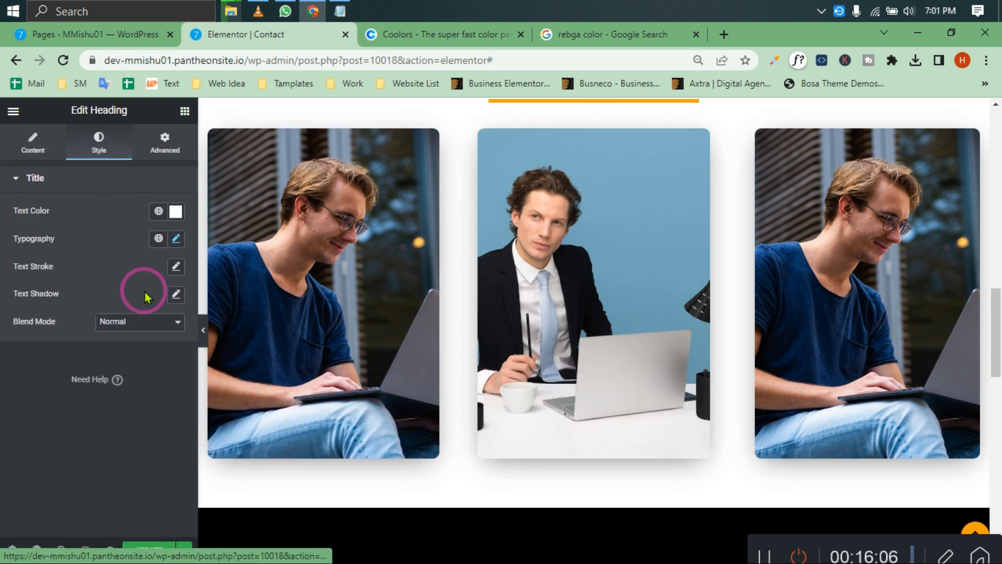
{"action": "left_click", "coordinate": [176, 238]}
{"action": "left_click", "coordinate": [135, 369]}
{"action": "left_click", "coordinate": [123, 425]}
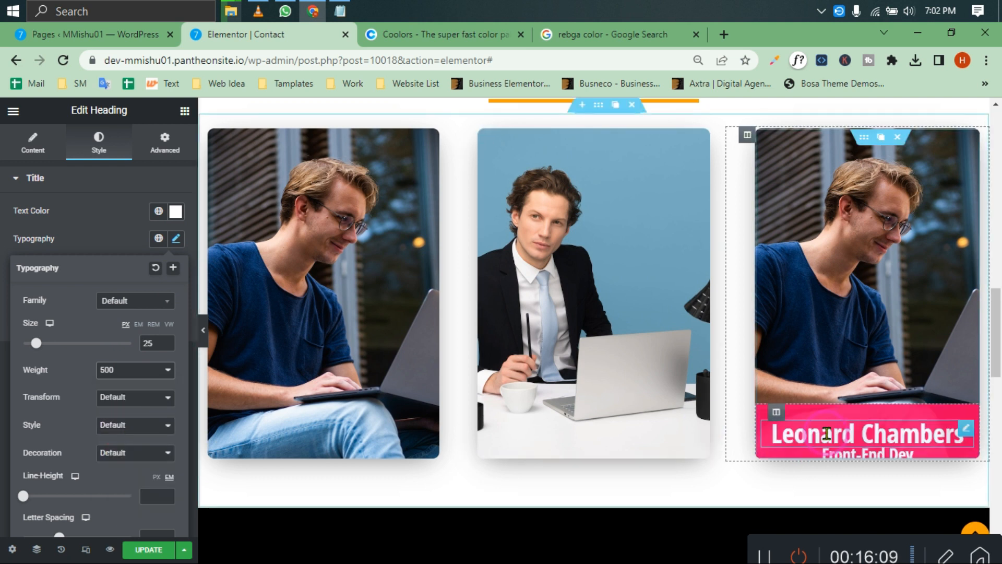
Step: Set the font weight of the third card's "Front-End Dev" job title to 500 and preview the cards at full width
{"action": "left_click", "coordinate": [832, 415]}
{"action": "left_click", "coordinate": [109, 147]}
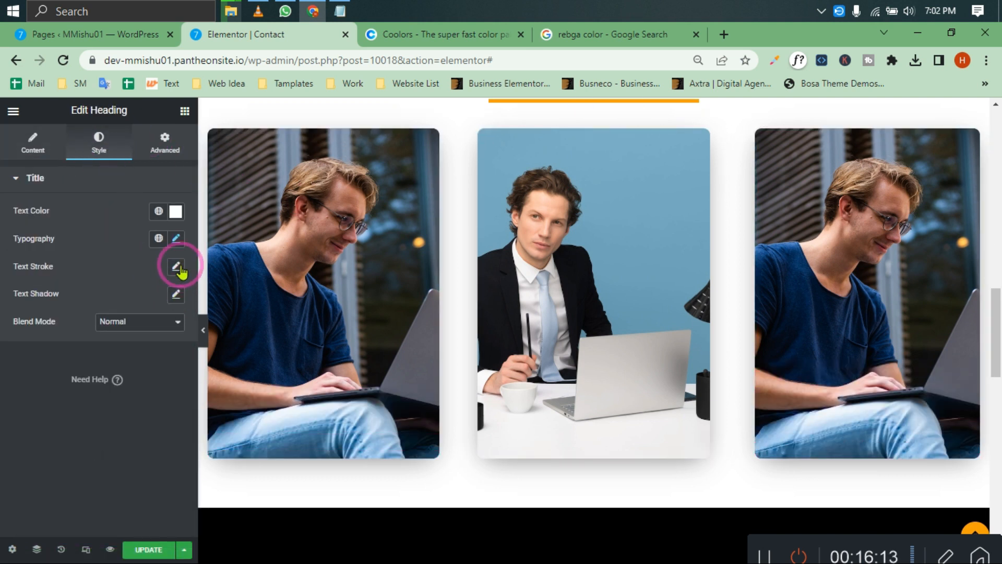
{"action": "left_click", "coordinate": [175, 238]}
{"action": "left_click", "coordinate": [135, 370]}
{"action": "left_click", "coordinate": [120, 426]}
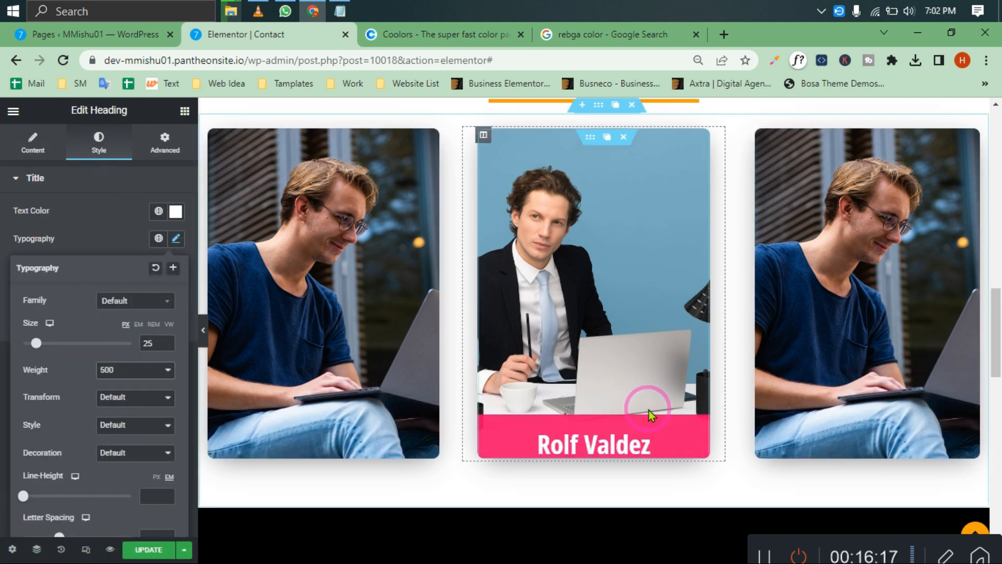
{"action": "left_click", "coordinate": [203, 330]}
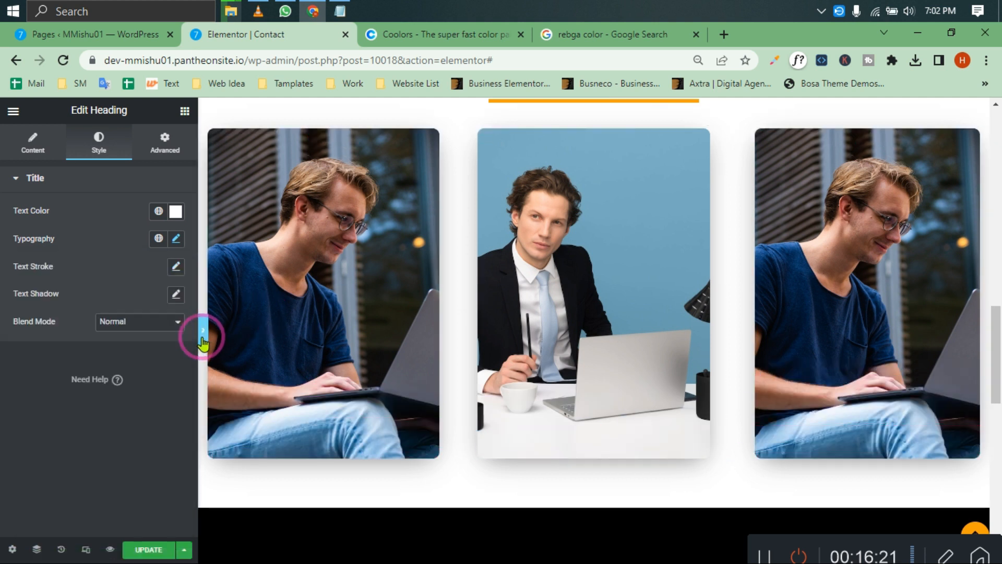